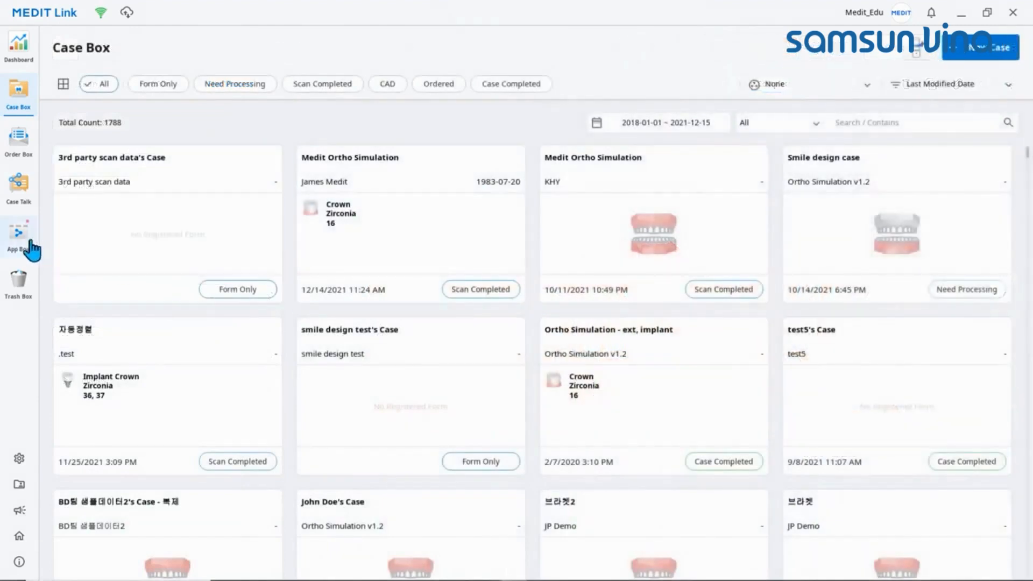
# Step: Look through the App Box apps and launch Medit Ortho Simulation on the open case with the Continue Working option
pyautogui.click(18, 233)
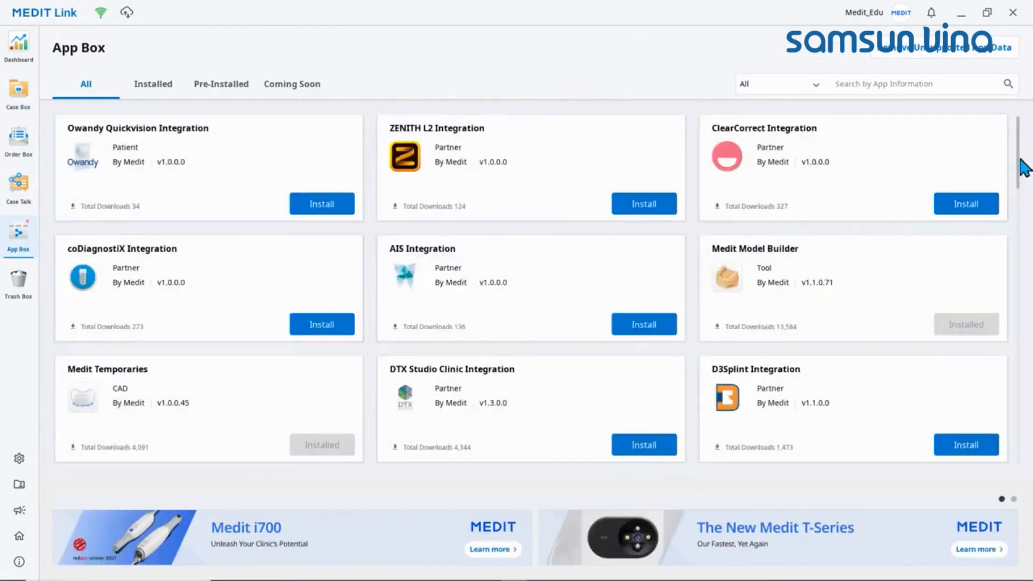
pyautogui.moveTo(1019, 167); pyautogui.dragTo(1027, 282)
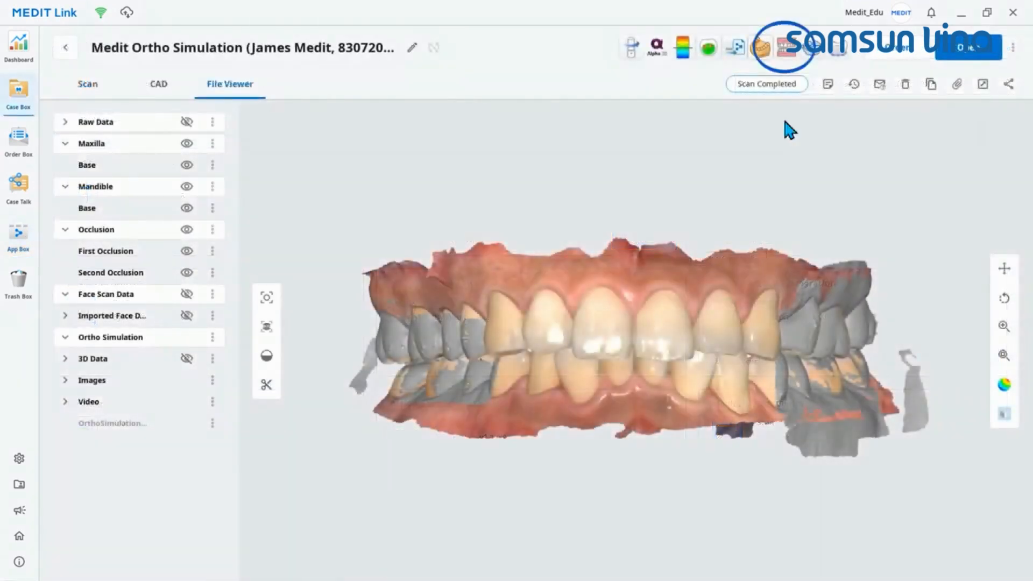
pyautogui.click(787, 49)
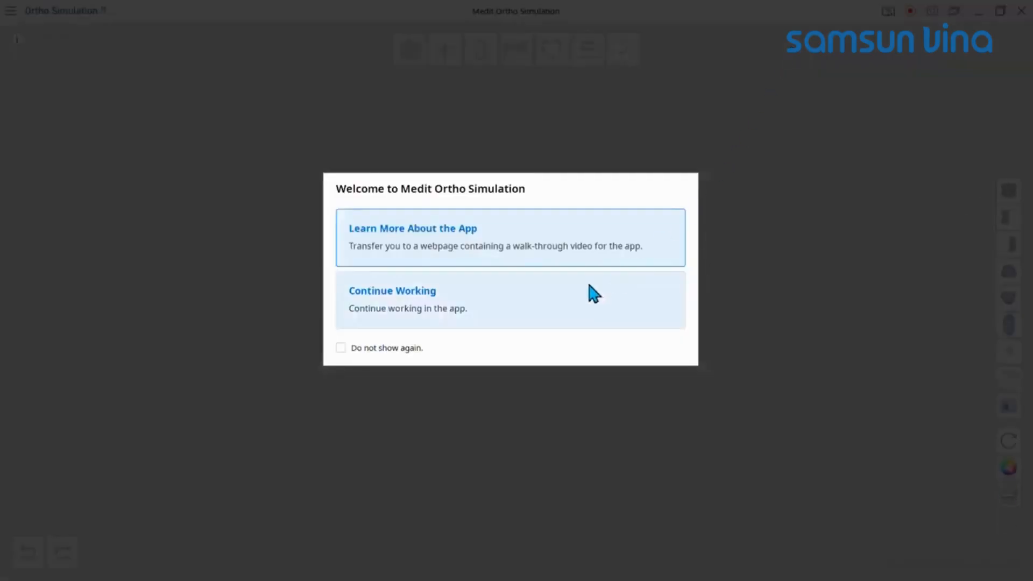
pyautogui.click(551, 300)
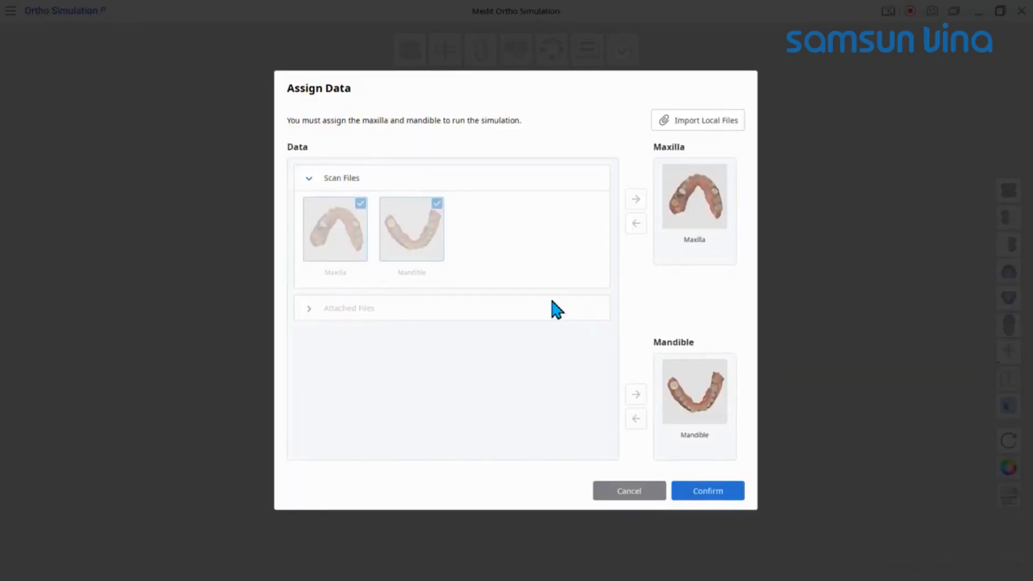
# Step: Import the local lowerjaw and upperjaw scan files from the patient's folder in C:\3rd-Party Scan Data
pyautogui.click(714, 123)
pyautogui.click(529, 79)
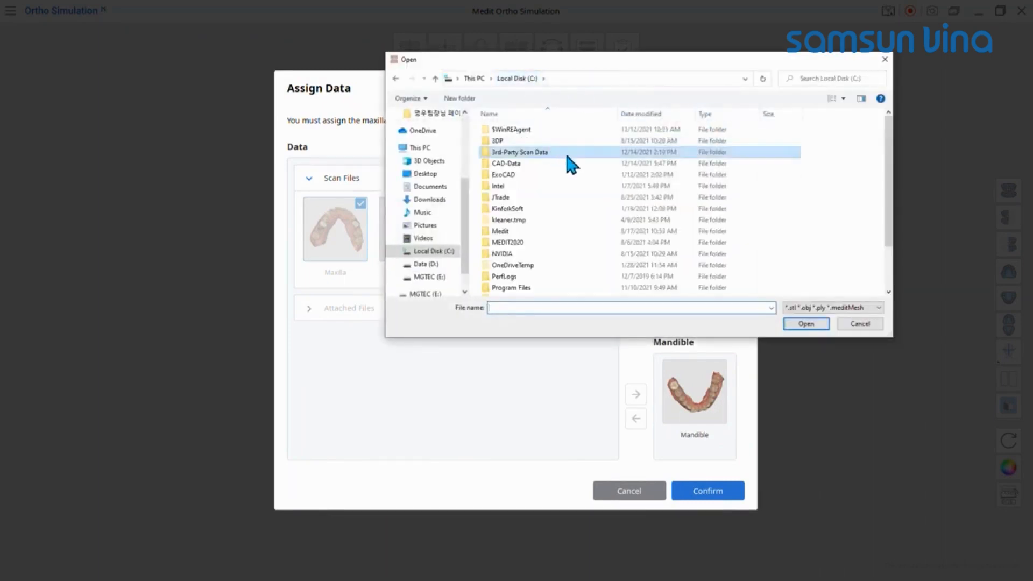
pyautogui.doubleClick(571, 153)
pyautogui.doubleClick(574, 130)
pyautogui.click(575, 130)
pyautogui.keyDown('ctrl'); pyautogui.click(590, 164); pyautogui.keyUp('ctrl')
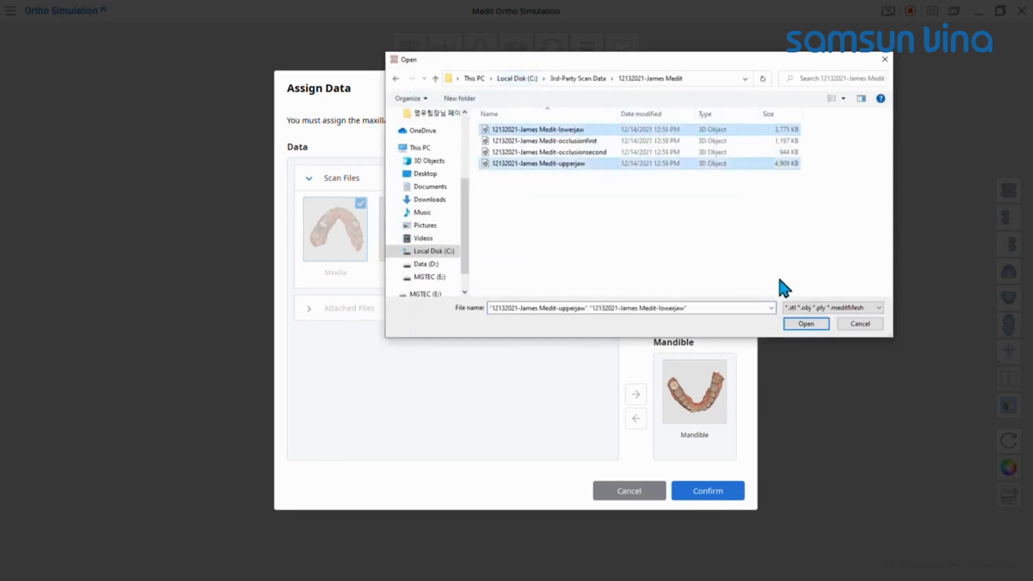
pyautogui.click(819, 324)
# Step: Assign the imported upperjaw scan to the maxilla and the lowerjaw scan to the mandible, and confirm the data
pyautogui.click(425, 312)
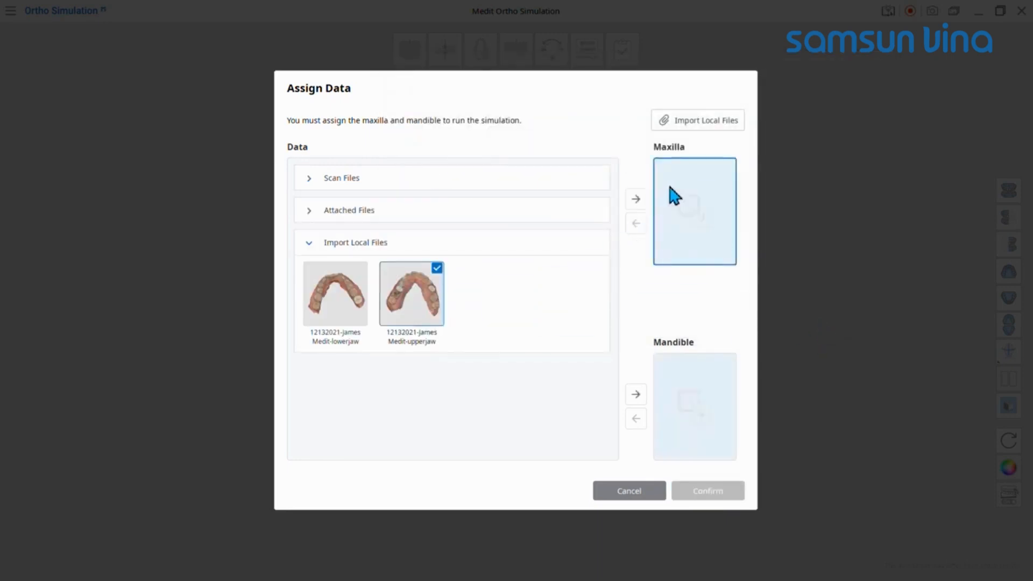
pyautogui.moveTo(673, 195); pyautogui.dragTo(672, 196)
pyautogui.moveTo(335, 293); pyautogui.dragTo(663, 383)
pyautogui.click(733, 491)
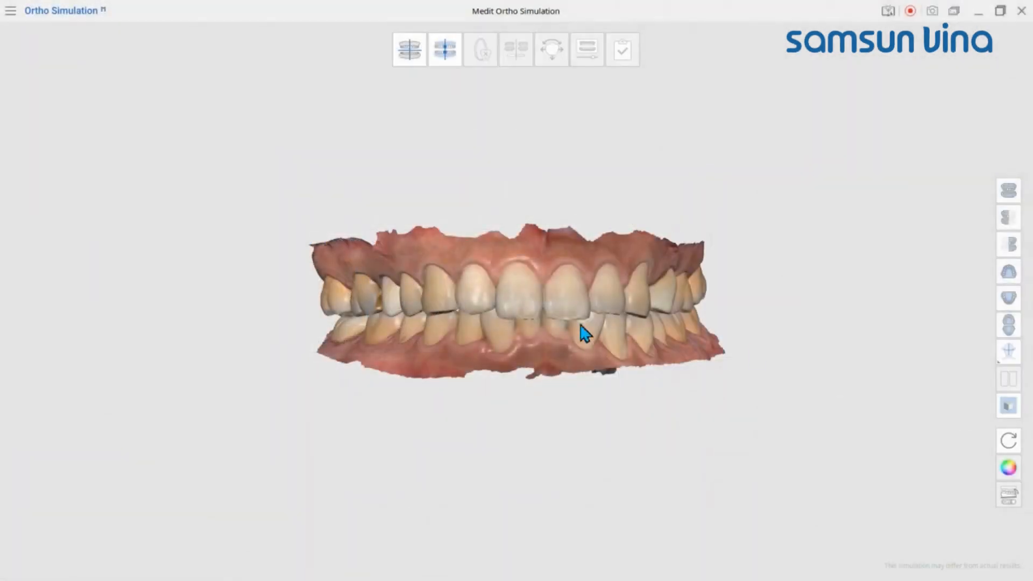
# Step: Compare the jaw models with Advanced Rendering off and on in the general settings, and leave it enabled
pyautogui.moveTo(579, 329); pyautogui.dragTo(792, 350, button='middle')
pyautogui.click(11, 13)
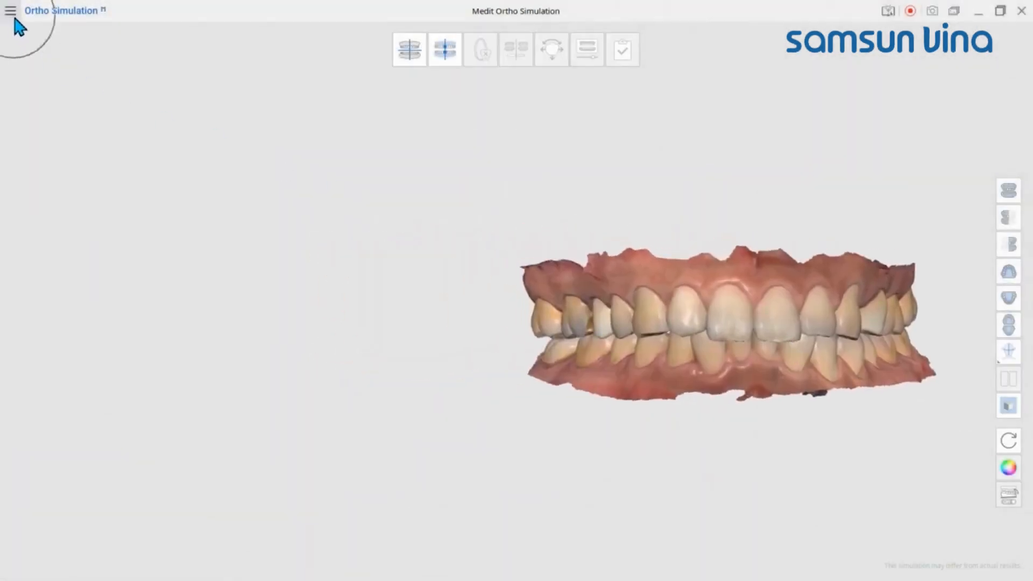
pyautogui.click(95, 34)
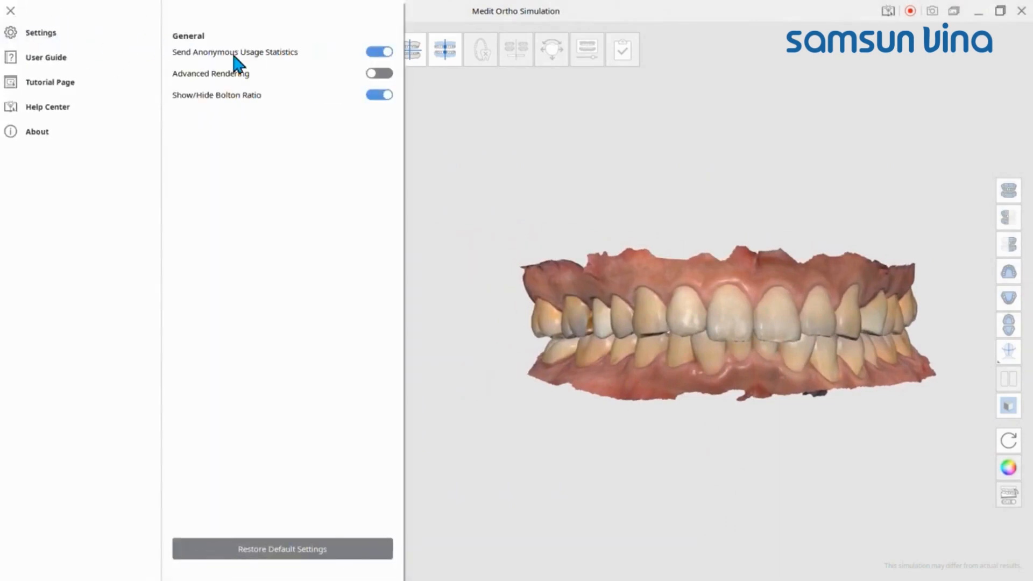
pyautogui.click(383, 73)
pyautogui.click(383, 73)
pyautogui.click(383, 74)
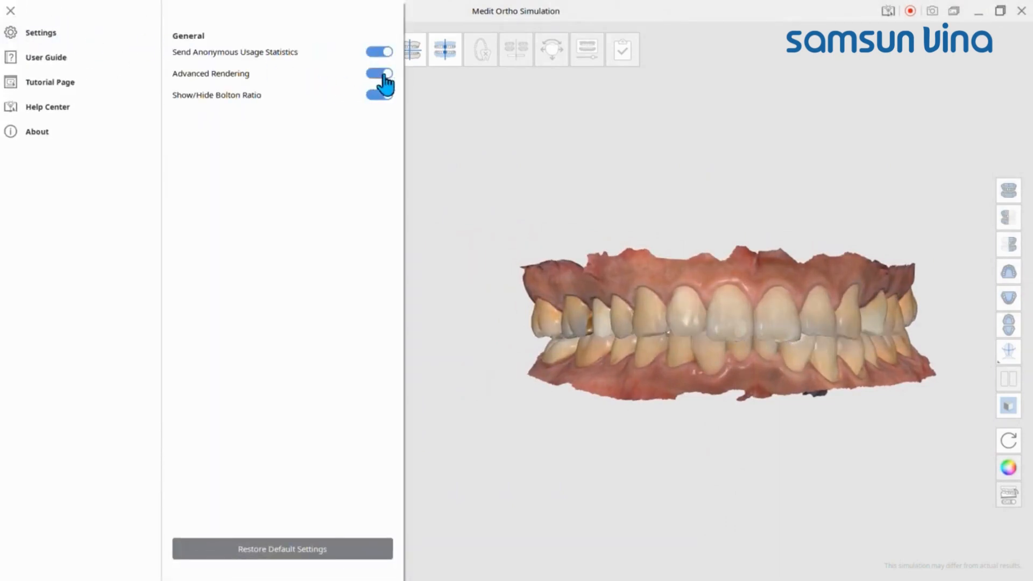
pyautogui.click(383, 73)
pyautogui.click(383, 73)
pyautogui.click(500, 164)
pyautogui.moveTo(704, 318); pyautogui.dragTo(560, 295, button='middle')
pyautogui.scroll(5, 581, 301)
pyautogui.moveTo(591, 304); pyautogui.dragTo(599, 350, button='right')
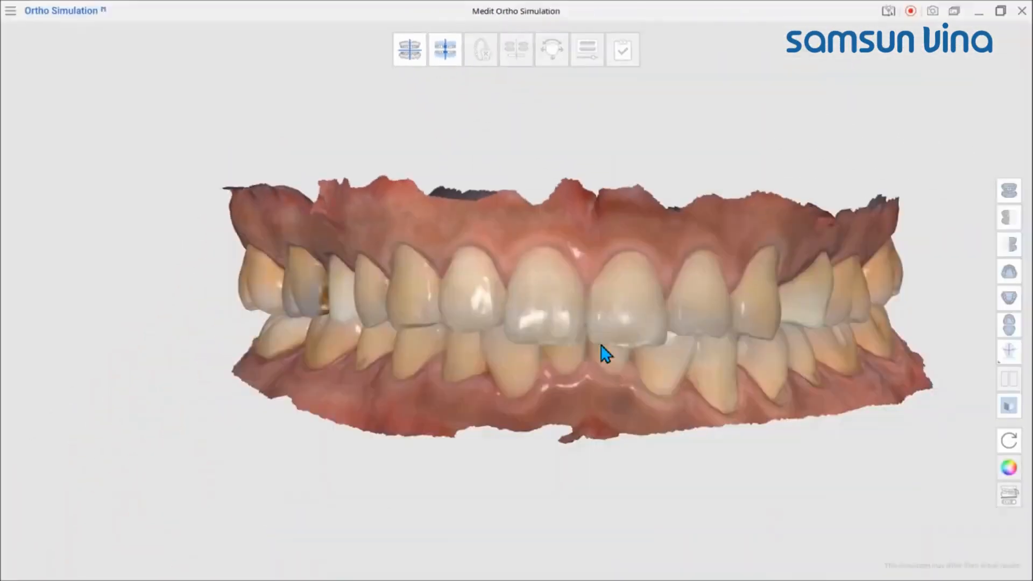
# Step: Align the maxilla to the occlusal plane with points between the central incisors and on the first molar of each side
pyautogui.click(413, 59)
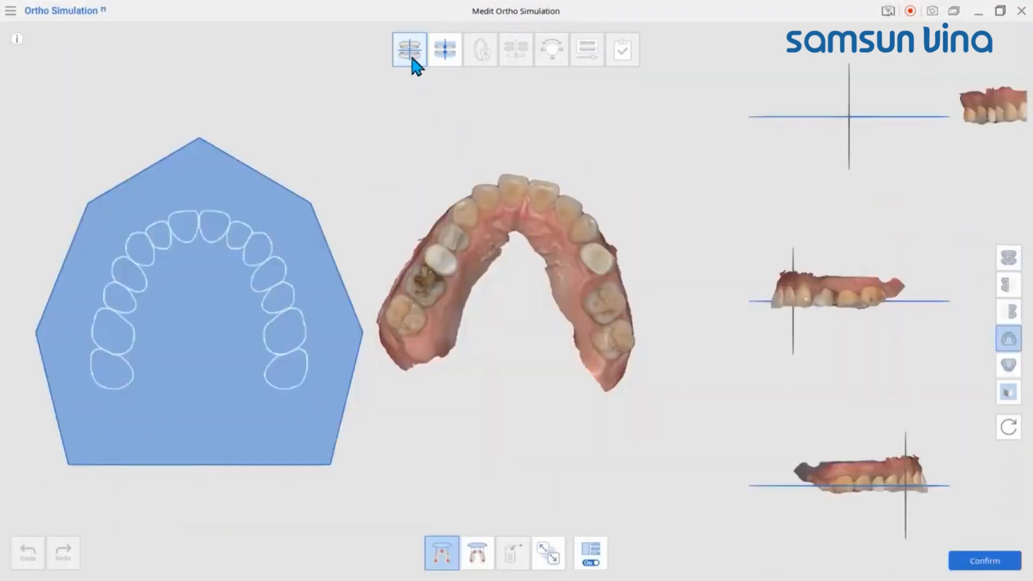
pyautogui.click(526, 186)
pyautogui.click(422, 274)
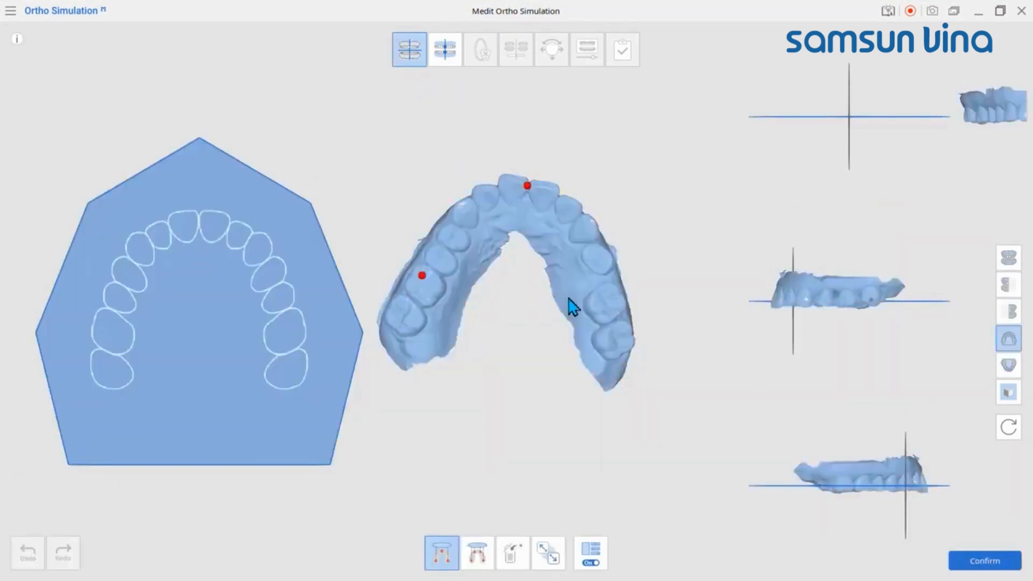
pyautogui.click(614, 296)
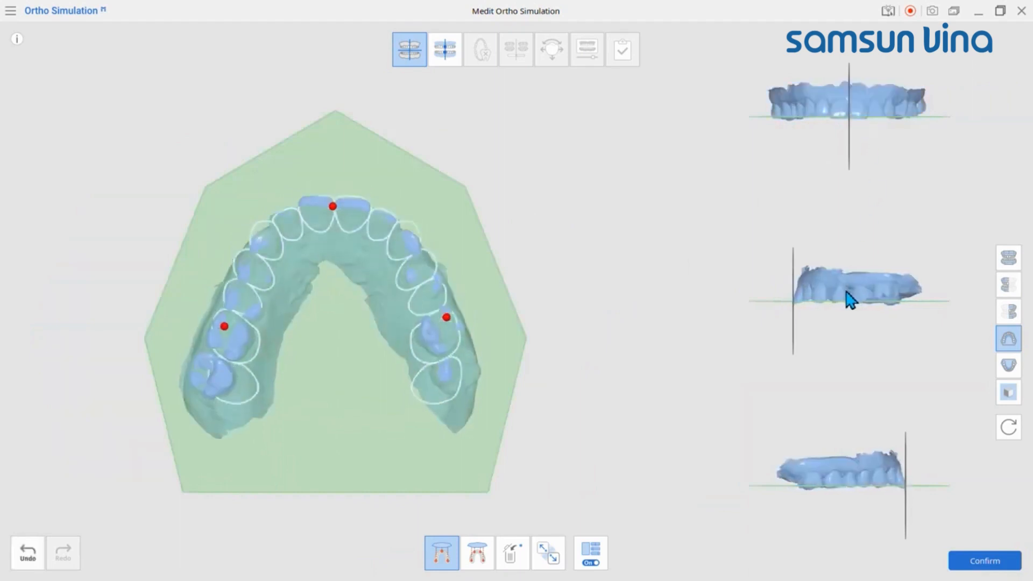
# Step: Fine-tune the maxilla's position against the occlusal plane in both side views and confirm the alignment
pyautogui.moveTo(846, 293); pyautogui.dragTo(848, 292)
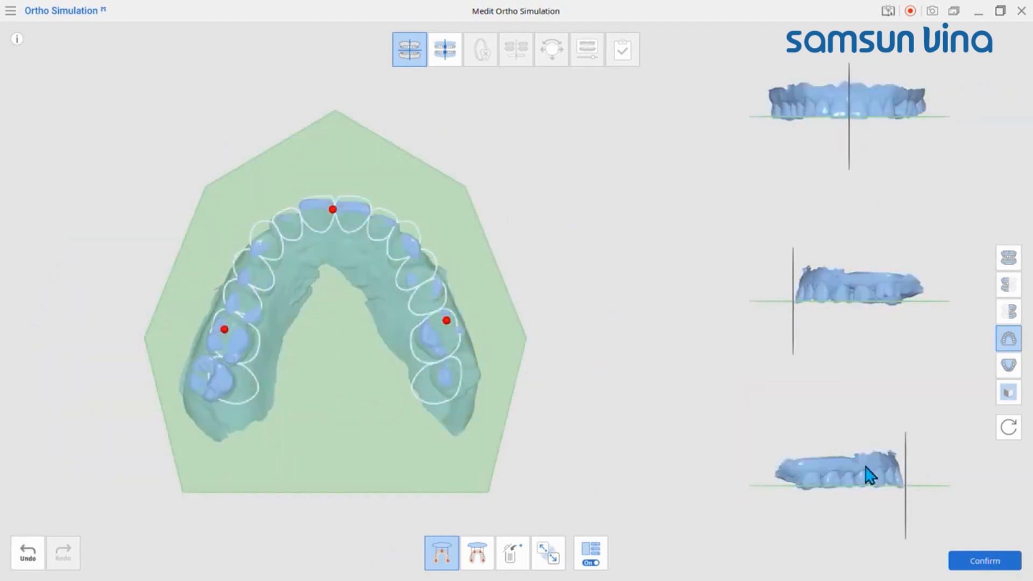
pyautogui.moveTo(865, 464)
pyautogui.mouseDown(button='right')
pyautogui.moveTo(851, 472)
pyautogui.moveTo(866, 480)
pyautogui.mouseUp(button='right')
pyautogui.click(1011, 568)
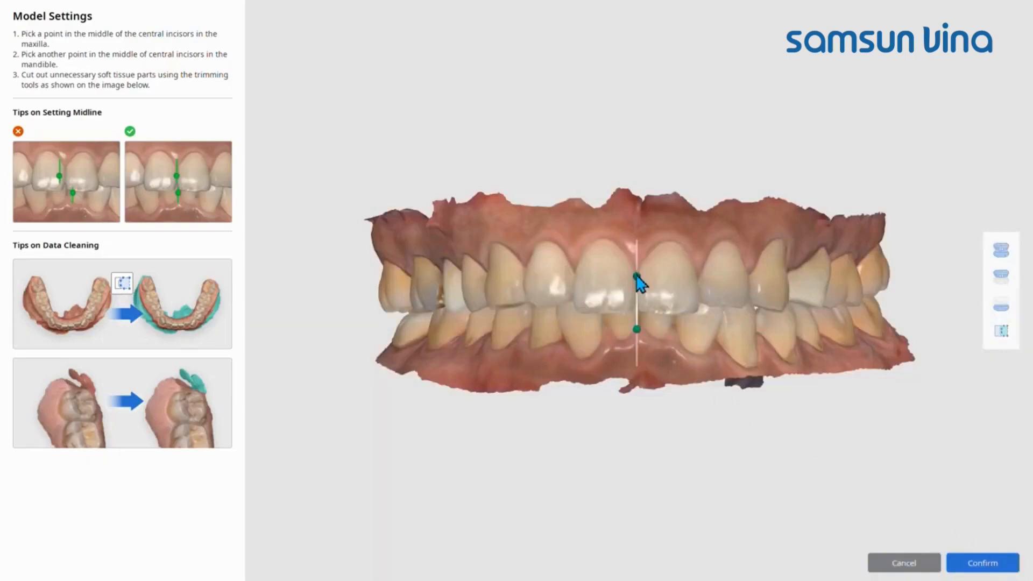
# Step: Place the maxilla and mandible midline points in the middle of their central incisors
pyautogui.moveTo(637, 277); pyautogui.dragTo(637, 291)
pyautogui.moveTo(637, 329); pyautogui.dragTo(640, 325)
pyautogui.moveTo(554, 414); pyautogui.dragTo(751, 353, button='right')
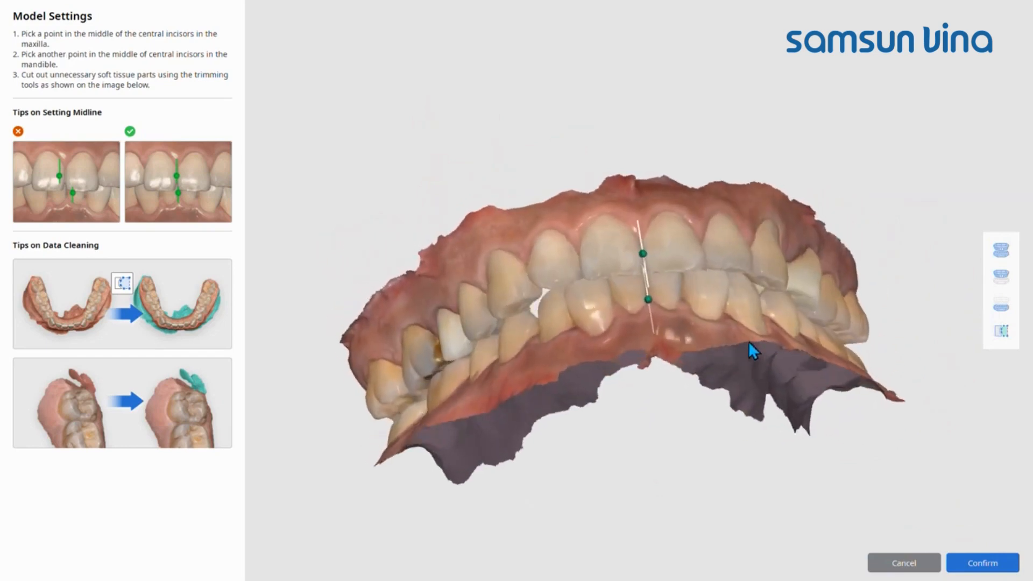
# Step: Trim excess soft tissue from the upper gum's edge near the rear molars and confirm the model settings
pyautogui.click(1003, 336)
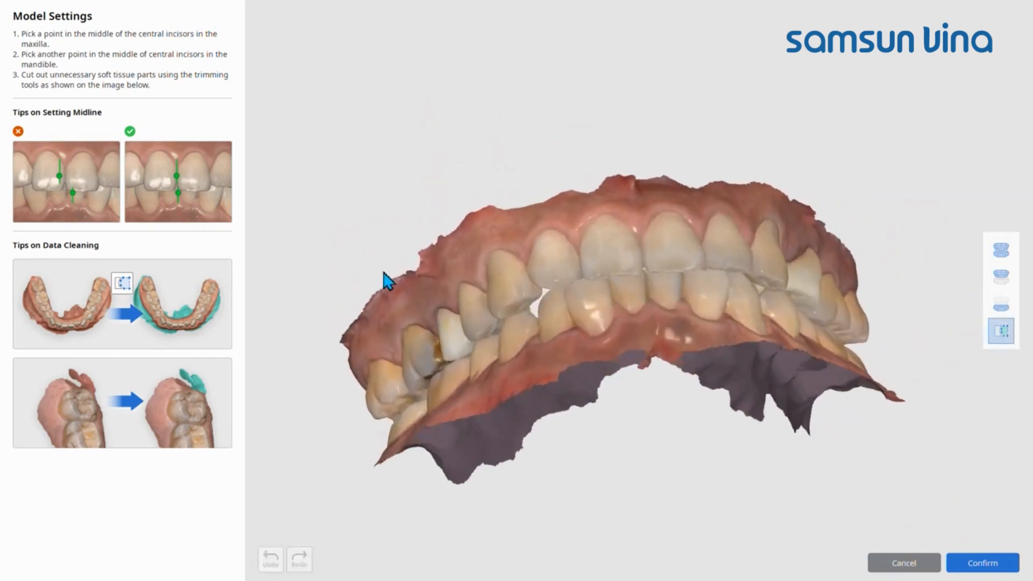
pyautogui.moveTo(383, 272)
pyautogui.mouseDown()
pyautogui.moveTo(349, 341)
pyautogui.moveTo(319, 359)
pyautogui.moveTo(320, 318)
pyautogui.mouseUp()
pyautogui.moveTo(383, 208); pyautogui.dragTo(421, 230, button='right')
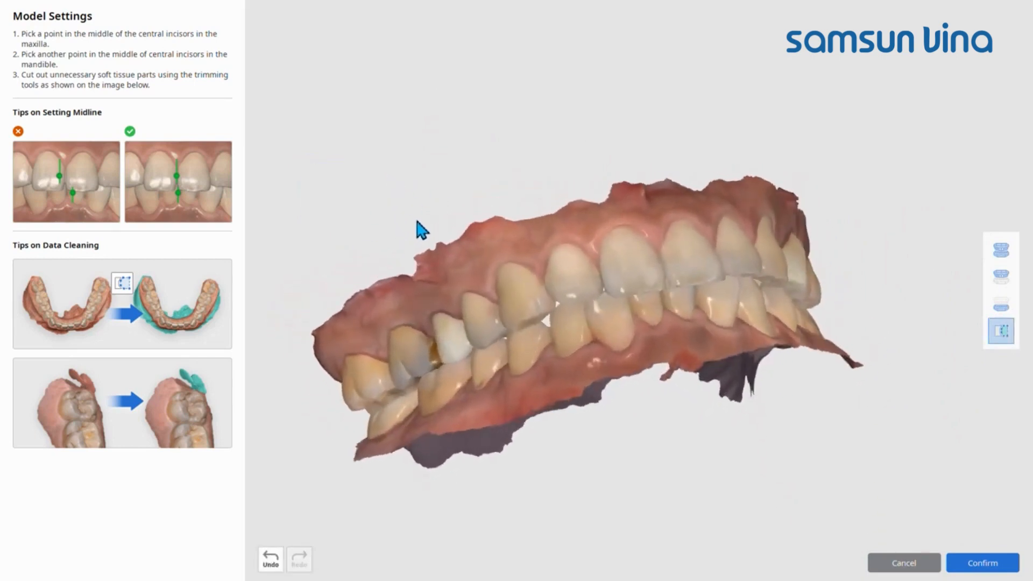
pyautogui.click(983, 562)
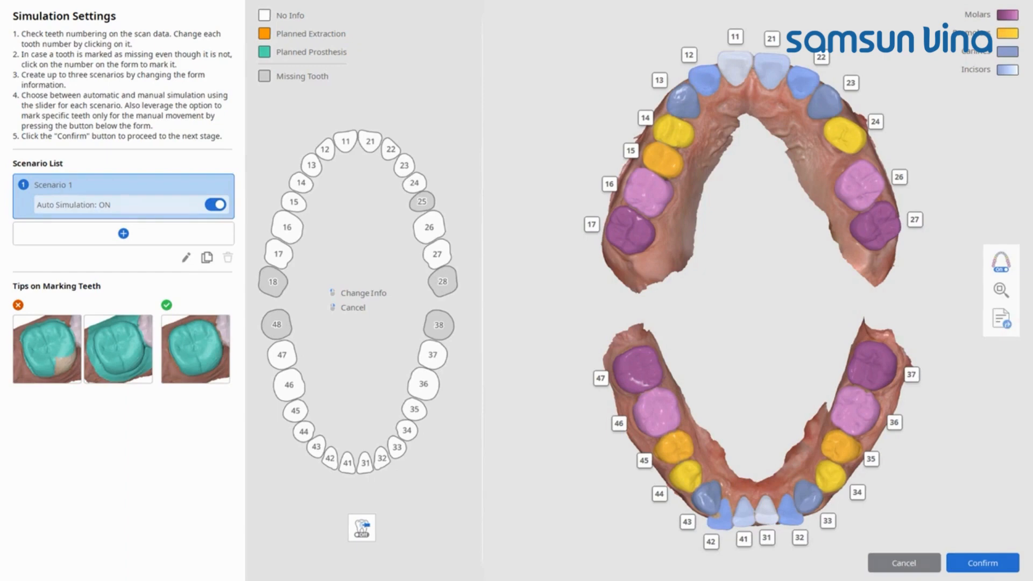
# Step: Renumber tooth 24 as 25 and restore its number to 24
pyautogui.click(876, 122)
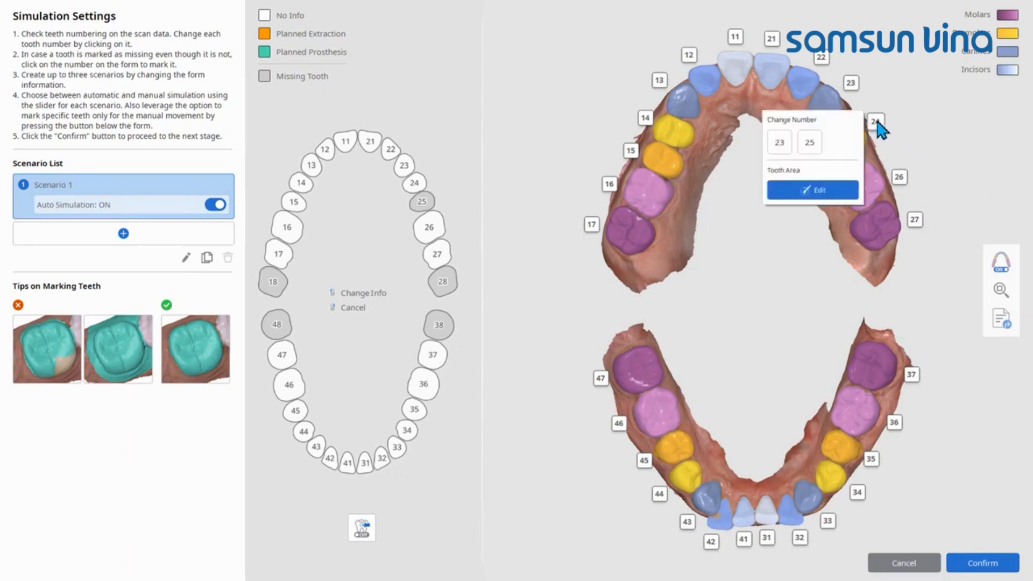
pyautogui.click(809, 142)
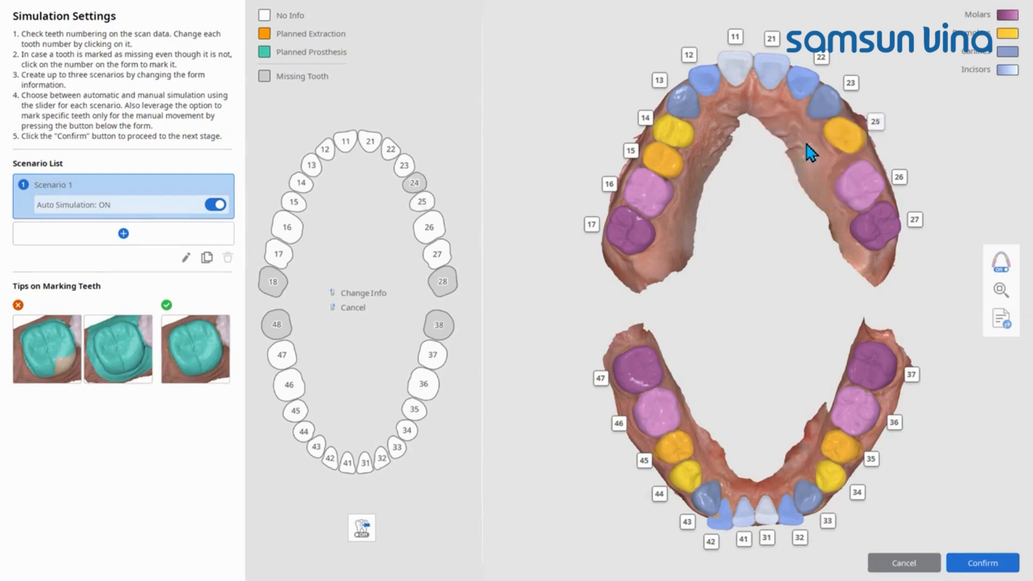
pyautogui.click(876, 123)
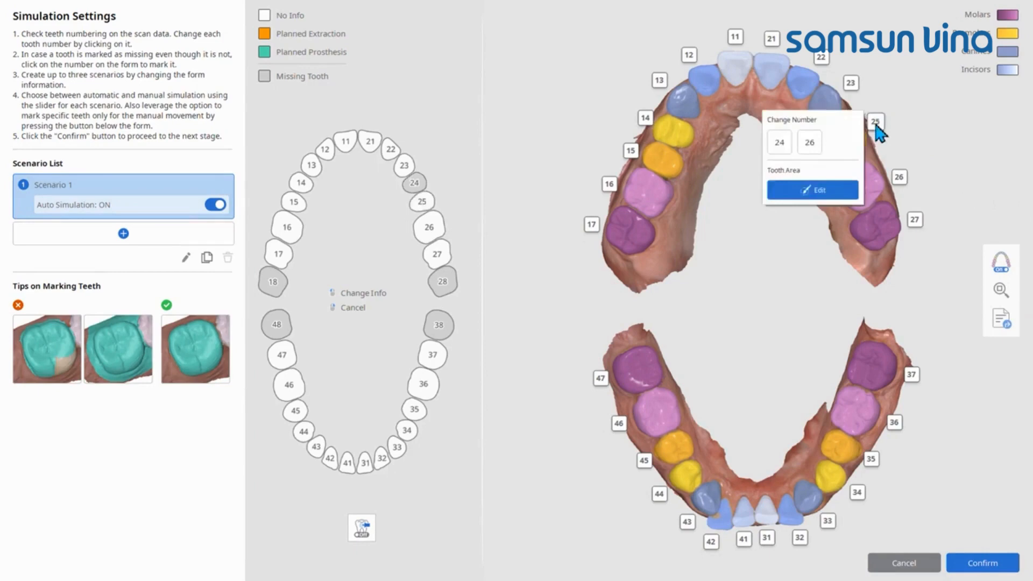
pyautogui.click(789, 141)
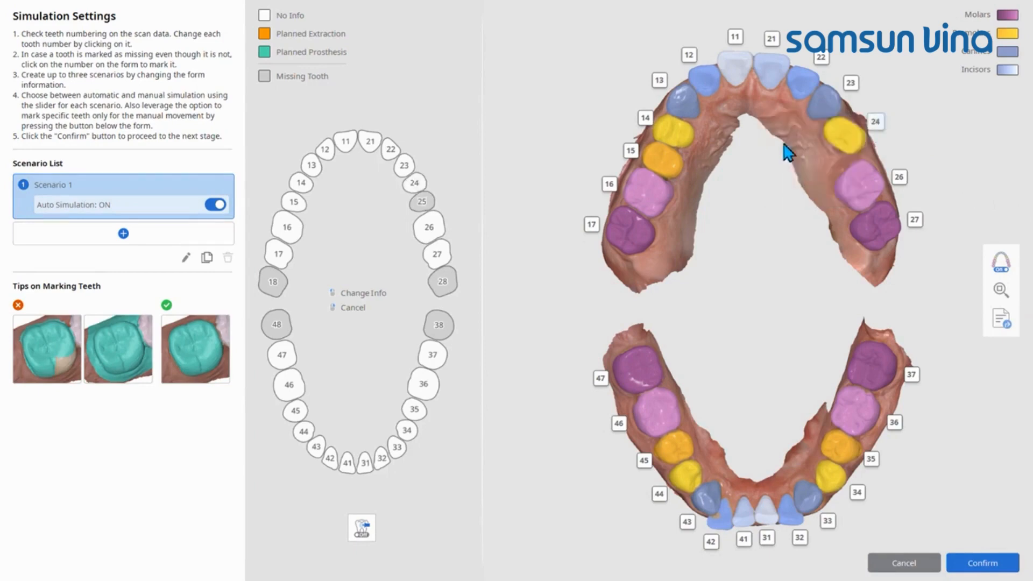
# Step: Edit the area of tooth 24 and erase the excess marking along its gum-side edge
pyautogui.click(876, 124)
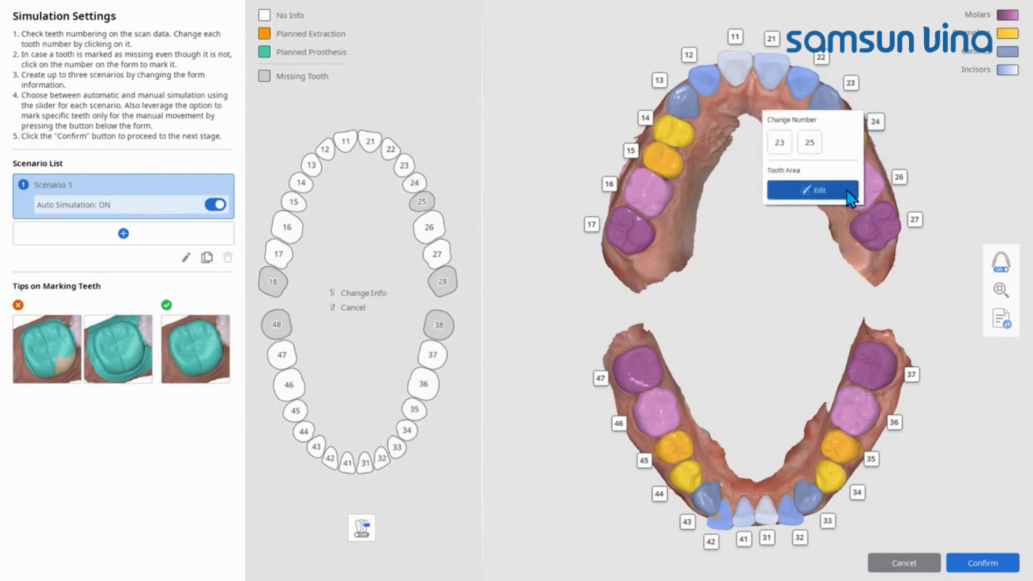
pyautogui.click(849, 194)
pyautogui.moveTo(865, 184)
pyautogui.mouseDown(button='right')
pyautogui.moveTo(818, 228)
pyautogui.moveTo(796, 166)
pyautogui.moveTo(803, 183)
pyautogui.mouseUp(button='right')
pyautogui.click(1008, 293)
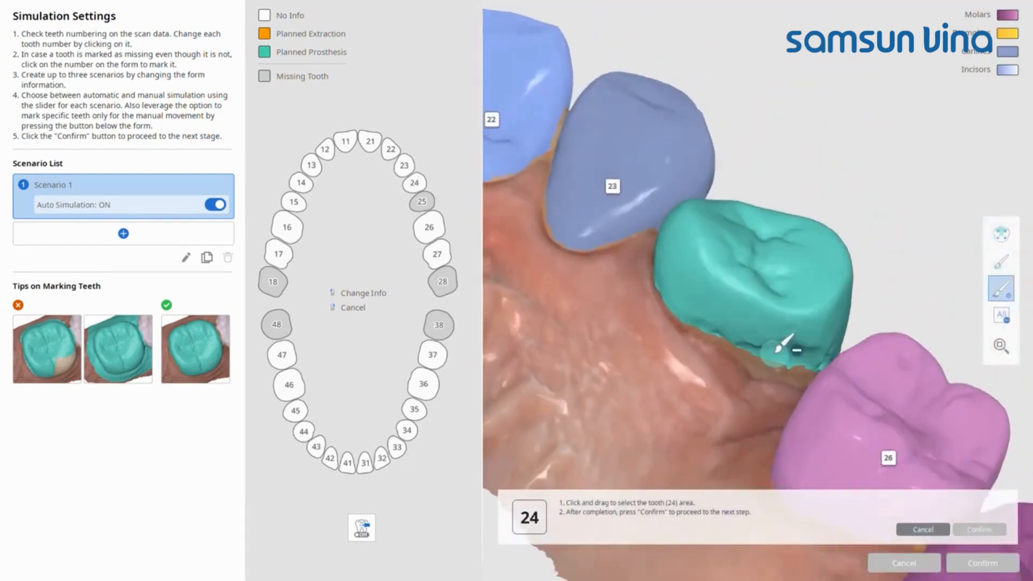
pyautogui.moveTo(773, 353); pyautogui.dragTo(687, 323)
# Step: Paint the missing parts of tooth 24's area along its lower edge beside tooth 26 and confirm the area
pyautogui.click(1002, 265)
pyautogui.moveTo(839, 358); pyautogui.dragTo(799, 375, button='right')
pyautogui.moveTo(803, 372)
pyautogui.mouseDown()
pyautogui.moveTo(731, 325)
pyautogui.moveTo(761, 323)
pyautogui.moveTo(780, 344)
pyautogui.mouseUp()
pyautogui.scroll(-4, 847, 289)
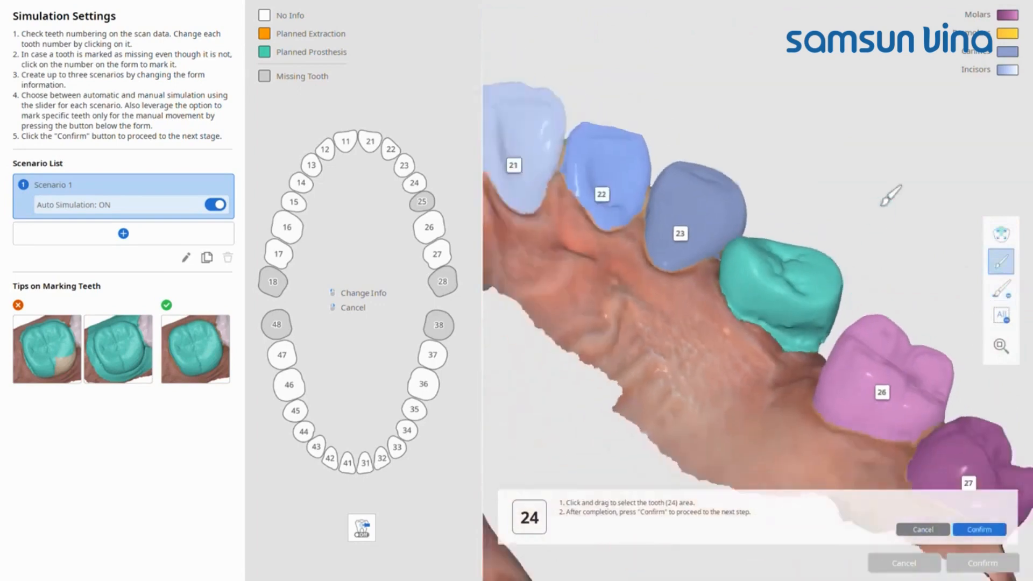
pyautogui.moveTo(887, 198); pyautogui.dragTo(816, 374, button='right')
pyautogui.click(999, 530)
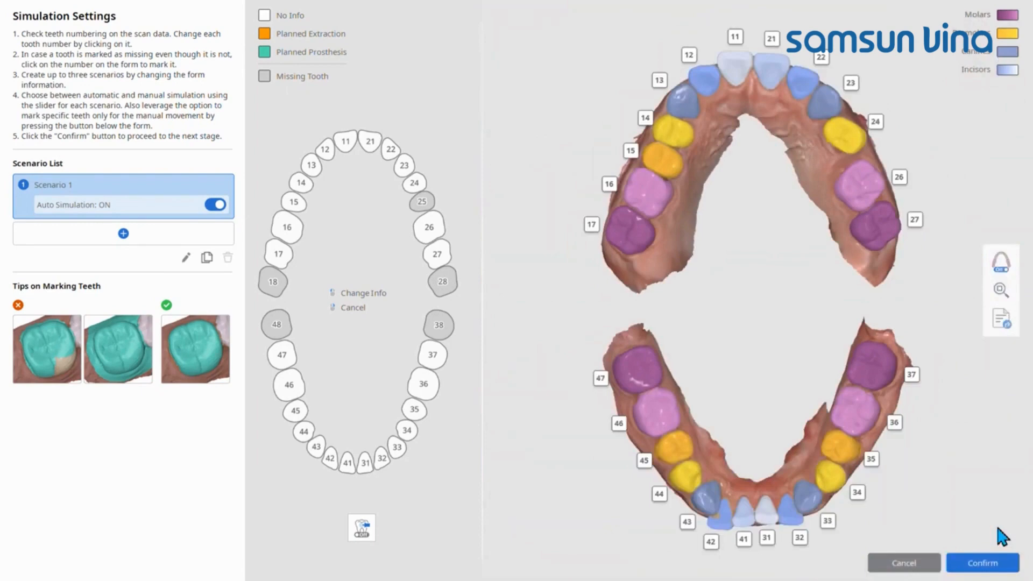
# Step: Mark teeth 25 and 24 as planned prostheses, and switch tooth 14 from planned extraction to its next status
pyautogui.moveTo(426, 209)
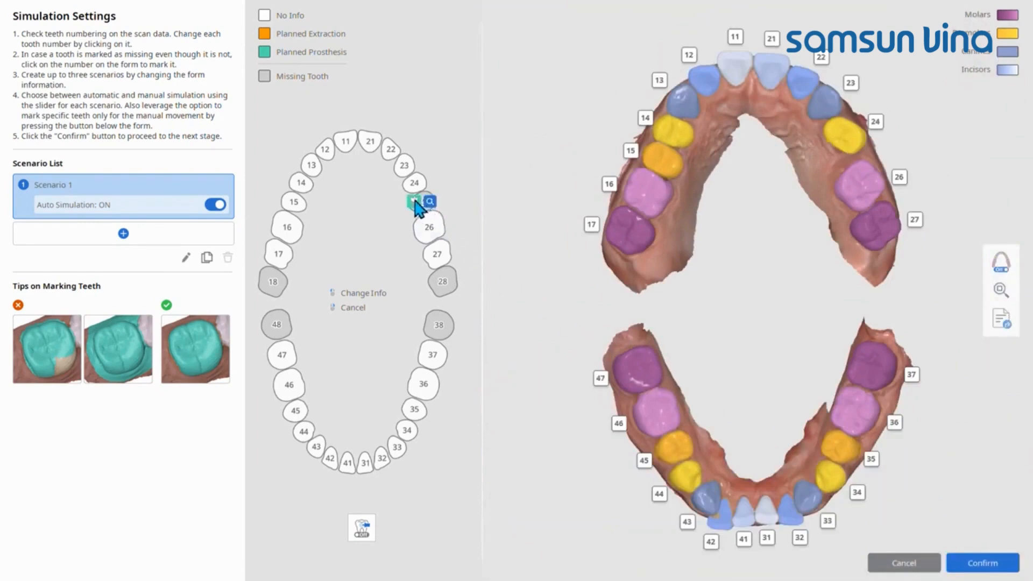
pyautogui.click(415, 203)
pyautogui.click(312, 192)
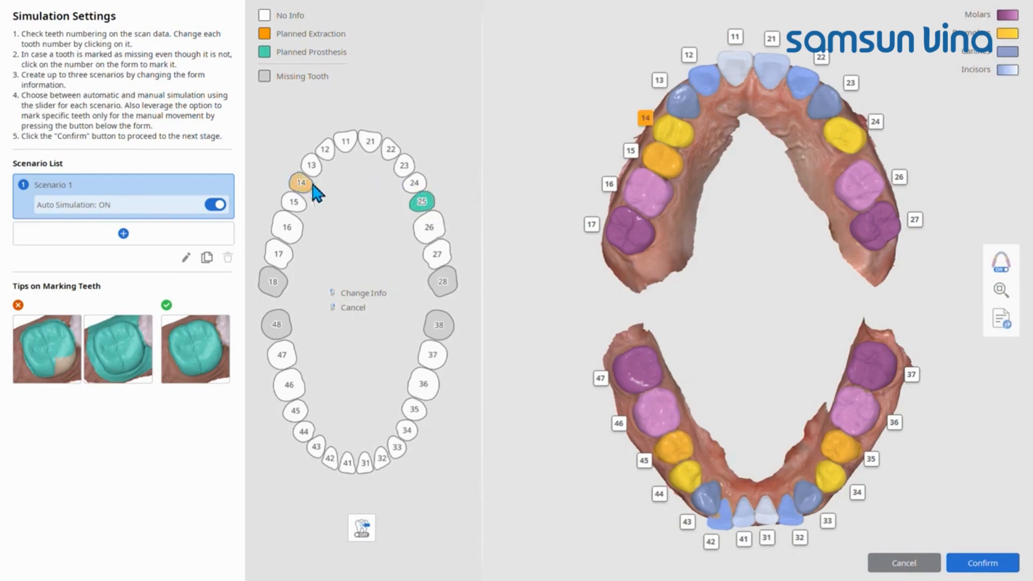
pyautogui.click(414, 184)
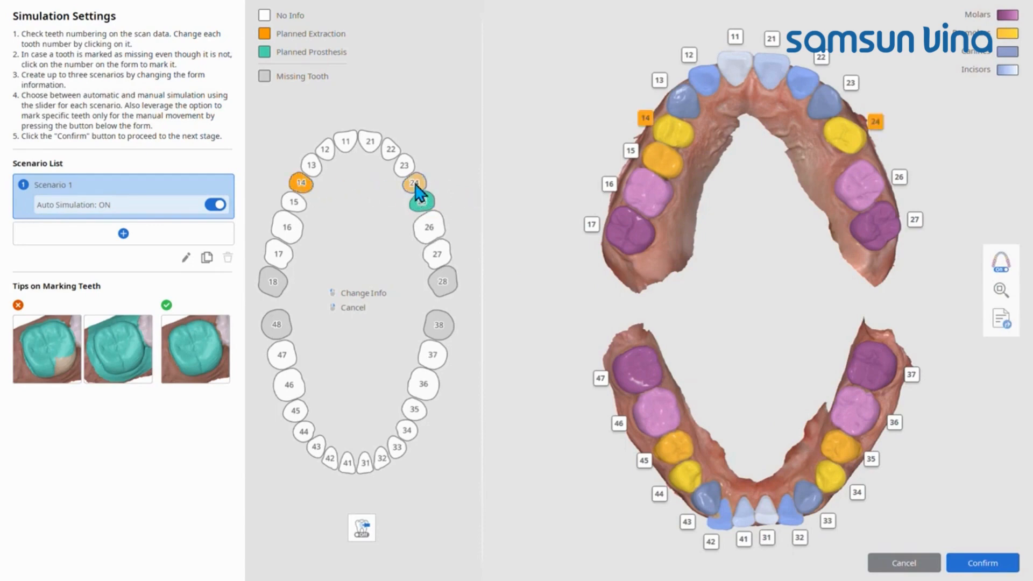
pyautogui.click(414, 185)
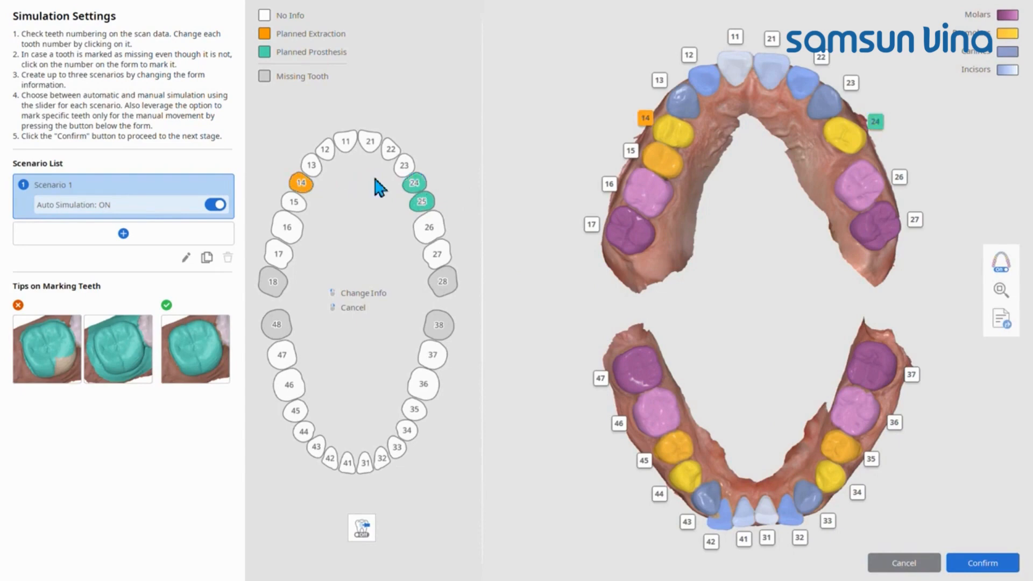
pyautogui.click(304, 184)
# Step: Turn off Auto Simulation for Scenario 1
pyautogui.click(218, 206)
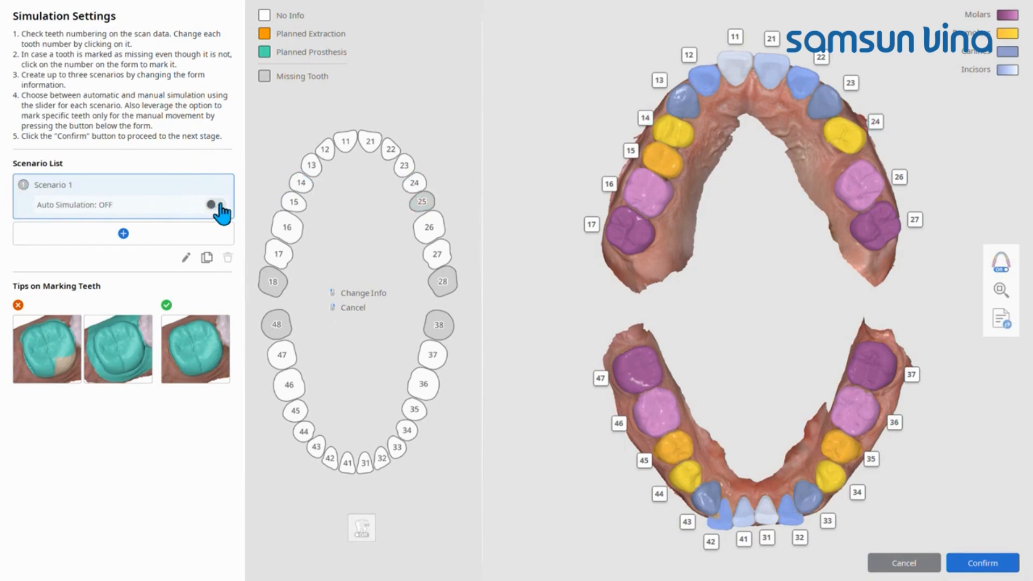
# Step: Add Scenario 2 and mark teeth 15, 45 and 35 as planned extractions
pyautogui.click(153, 231)
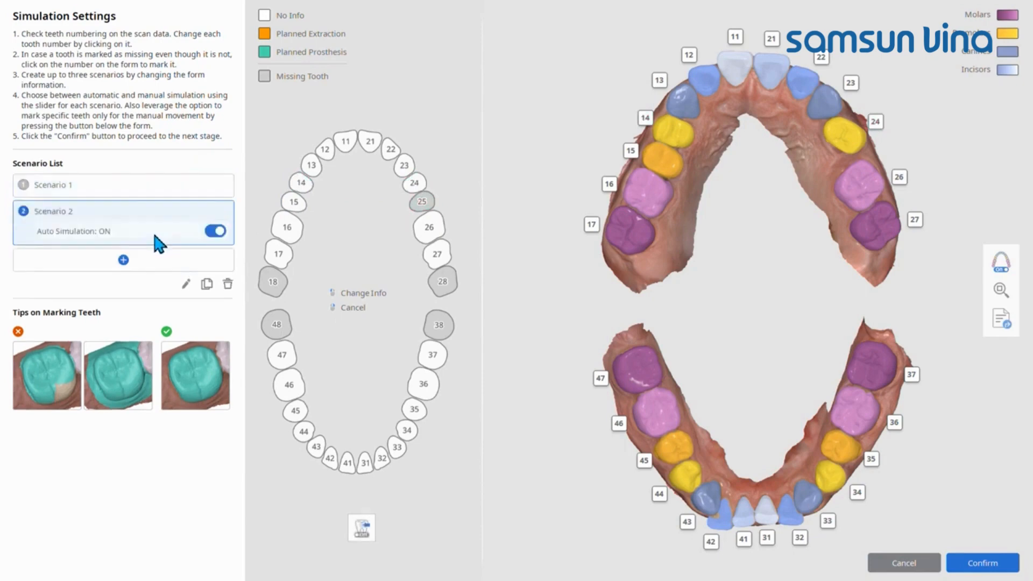
pyautogui.click(292, 203)
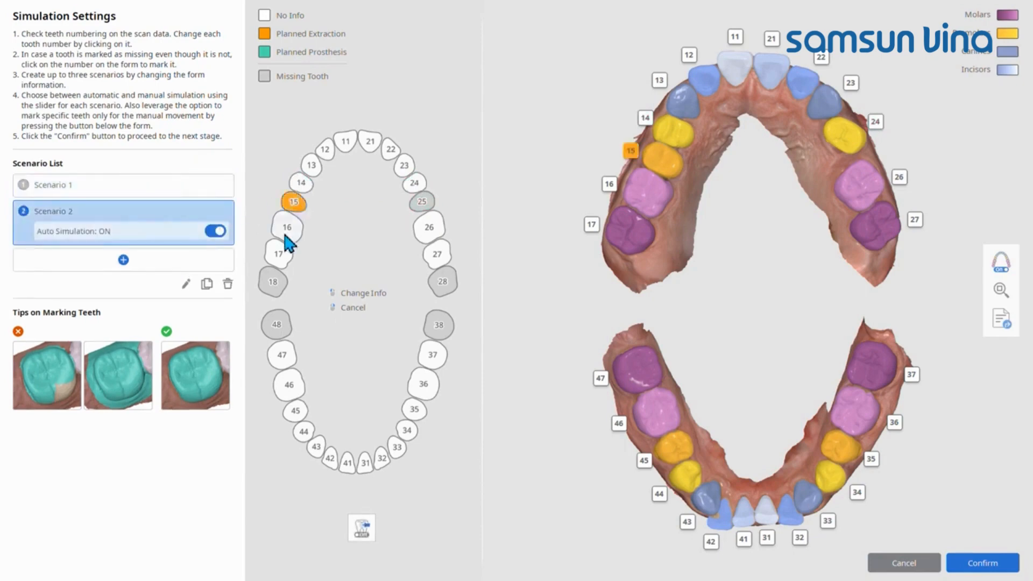
pyautogui.click(297, 413)
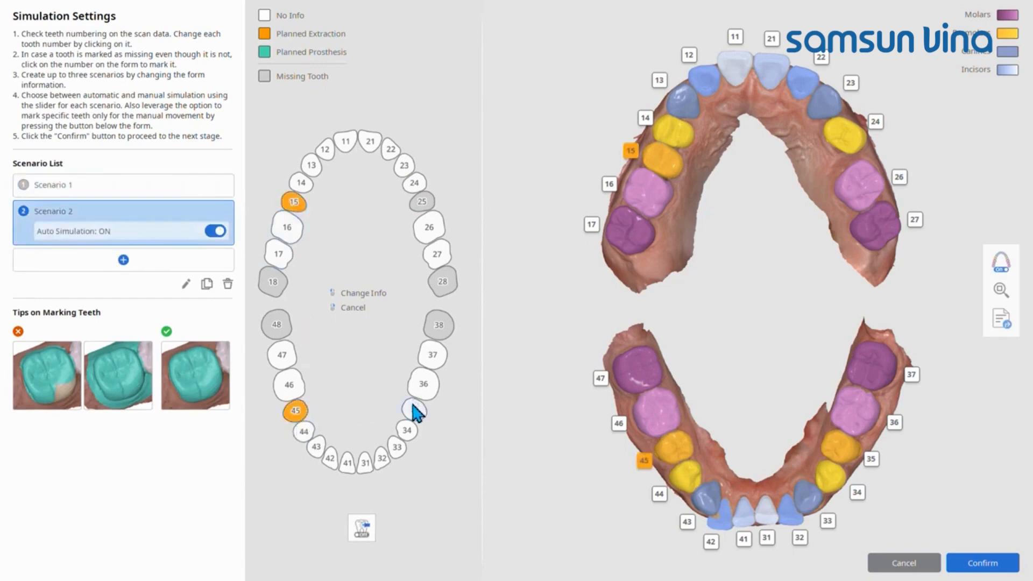
pyautogui.click(415, 410)
# Step: Add Scenario 3 and mark teeth 47, 46, 45, 35, 36 and 37 for manual movement only
pyautogui.click(156, 259)
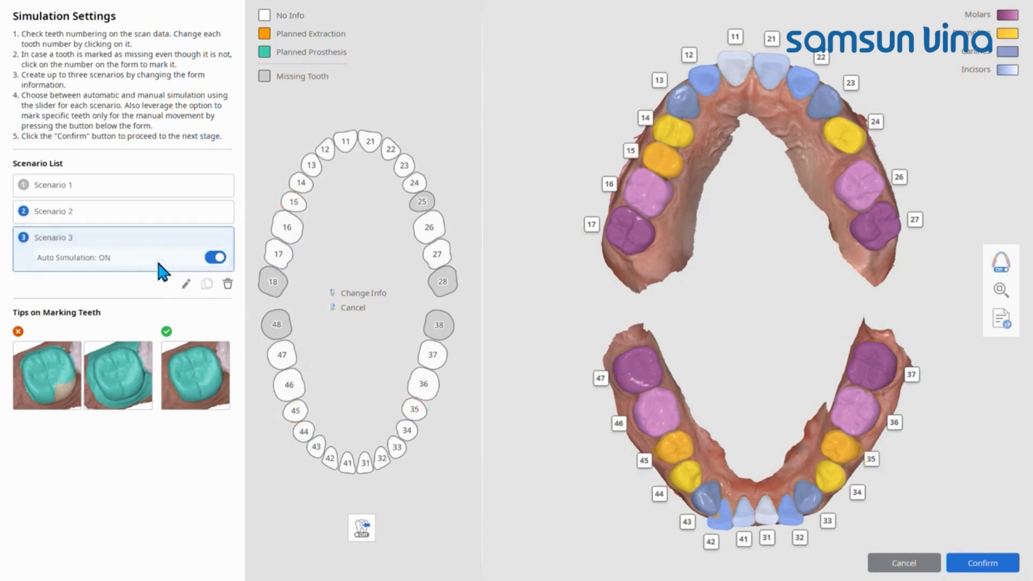
pyautogui.click(368, 532)
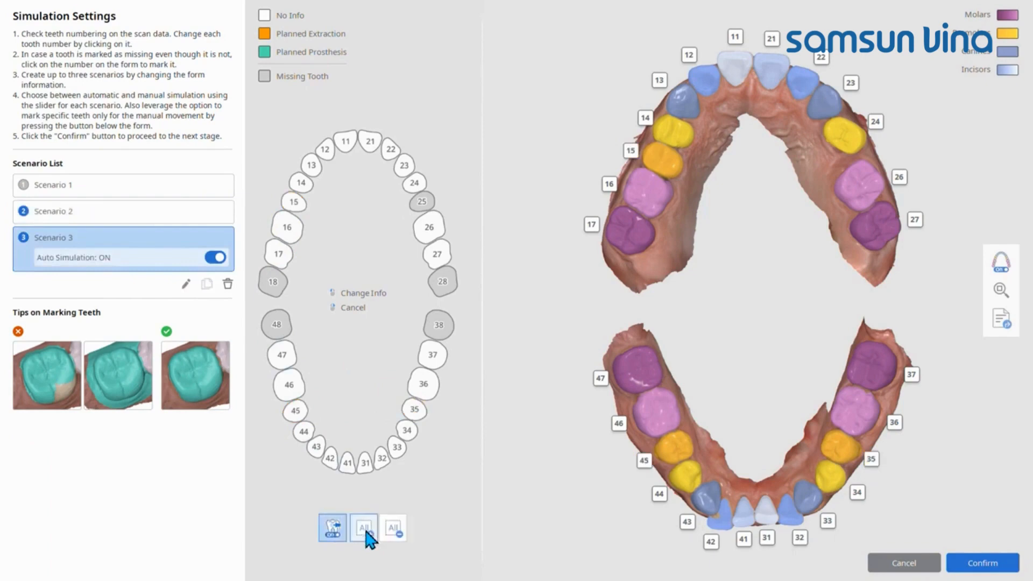
pyautogui.click(282, 355)
pyautogui.click(289, 383)
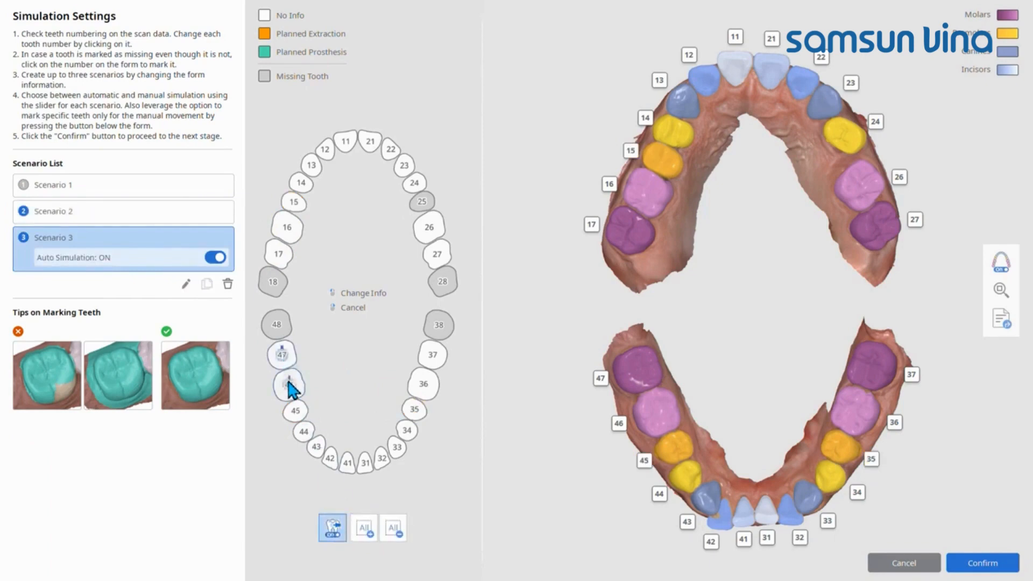
pyautogui.click(295, 411)
pyautogui.click(416, 410)
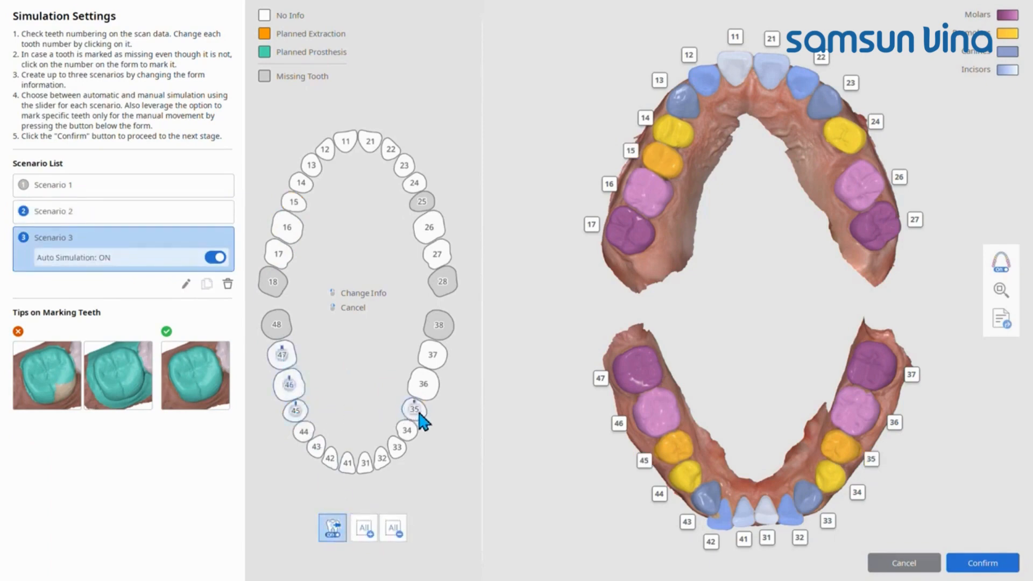
pyautogui.click(427, 385)
pyautogui.click(434, 358)
# Step: Rename Scenario 1 as Original, Scenario 2 as Extraction and Scenario 3 as Fixed
pyautogui.click(210, 184)
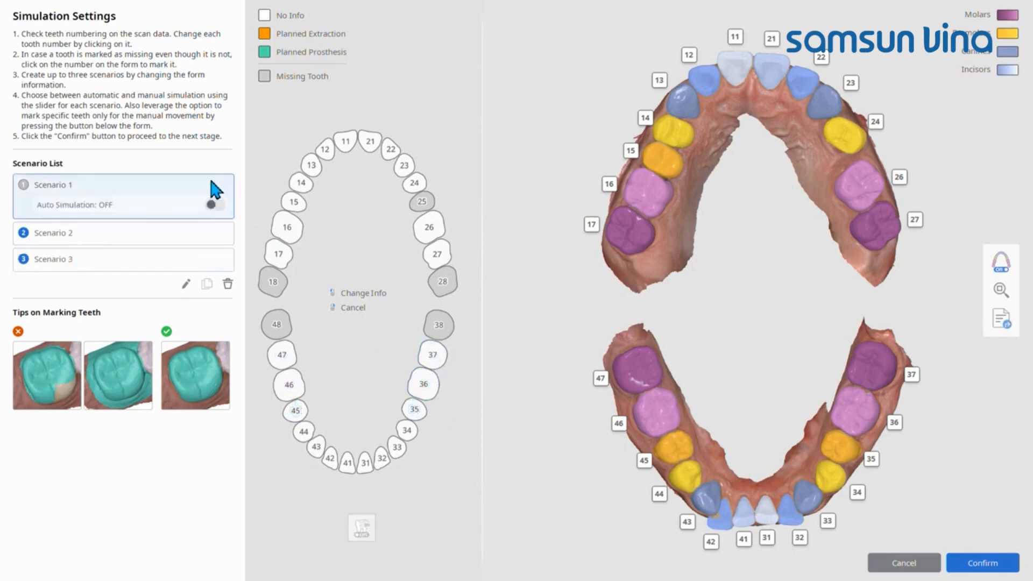
pyautogui.click(187, 284)
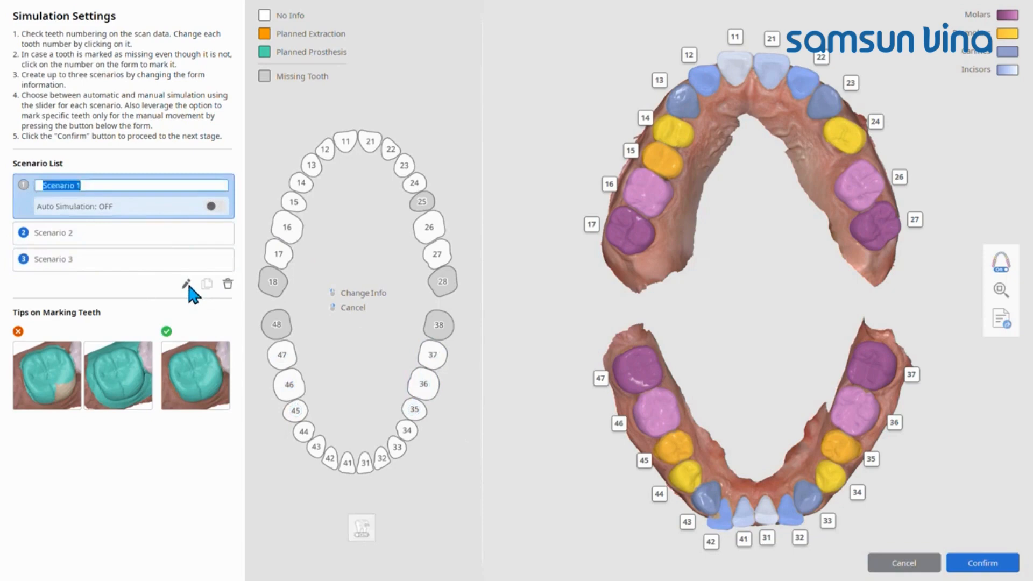
pyautogui.write('Original')
pyautogui.click(163, 234)
pyautogui.click(186, 283)
pyautogui.write('Extraction')
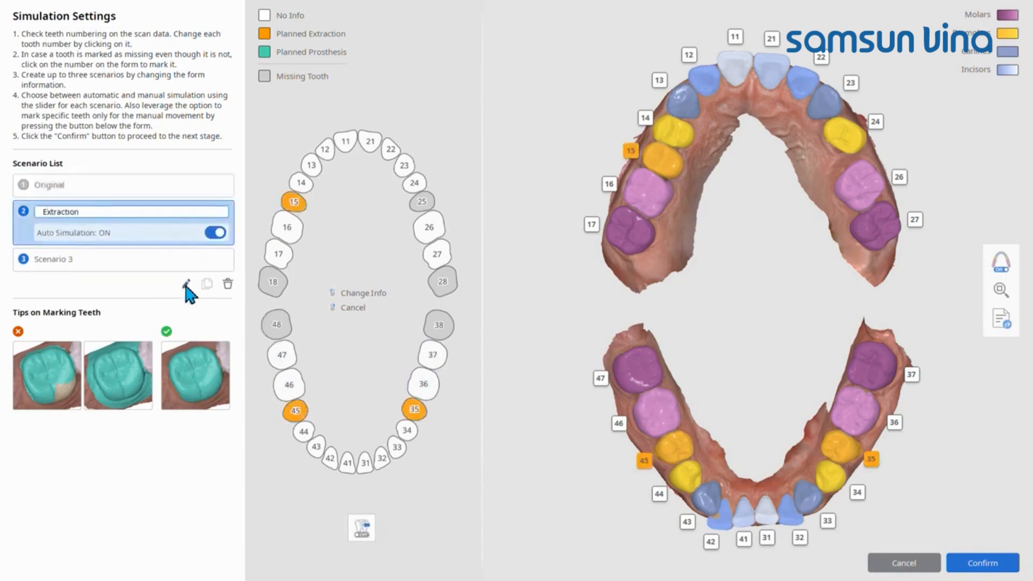
pyautogui.click(162, 259)
pyautogui.click(186, 283)
pyautogui.write('Fixed')
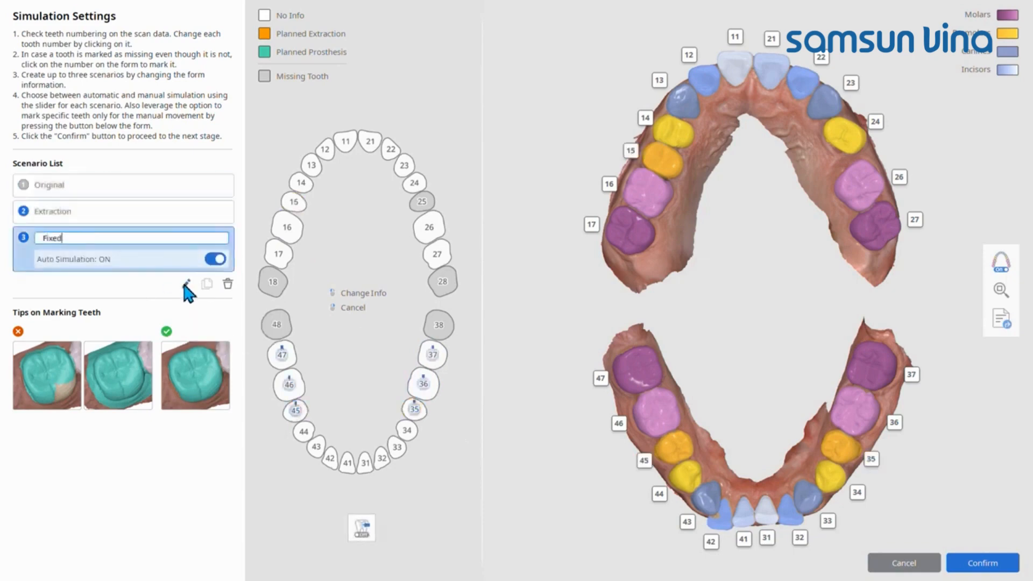
# Step: Review the settings of the three scenarios, ending on Fixed, and confirm the simulation settings
pyautogui.click(180, 184)
pyautogui.click(186, 231)
pyautogui.click(184, 259)
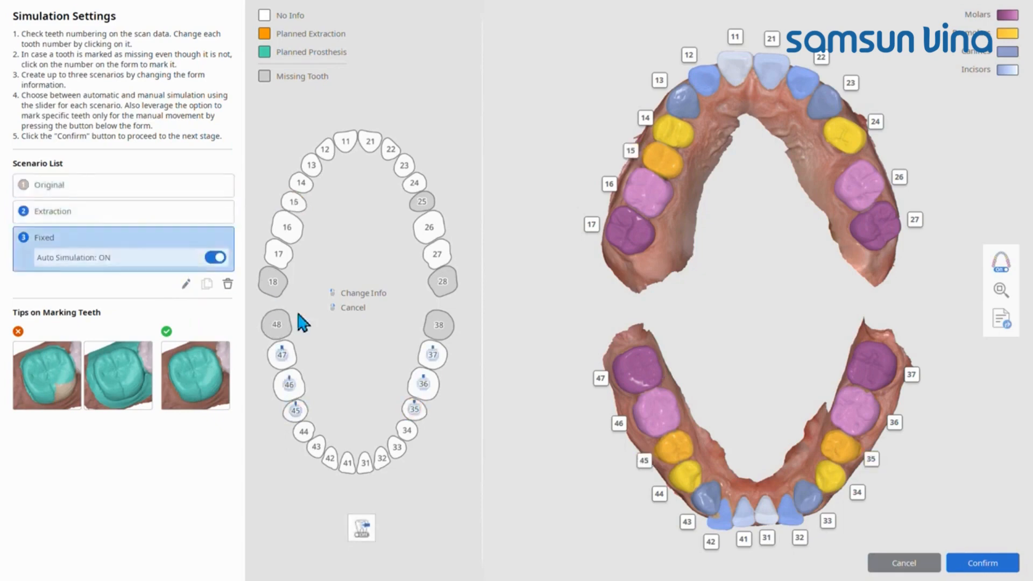
pyautogui.click(1009, 570)
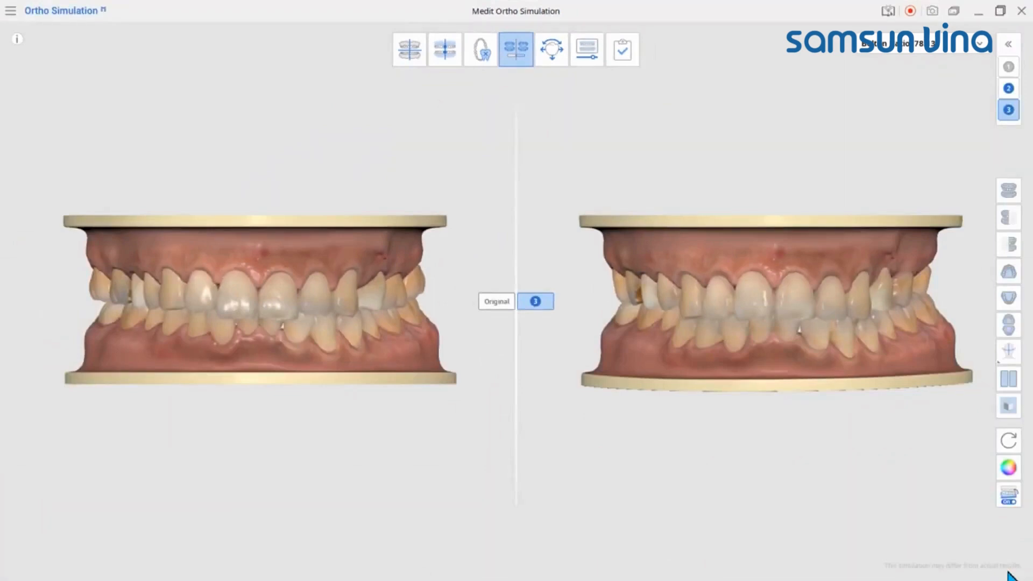
# Step: Compare the Original, Extraction and Fixed scenarios with the unsimulated model, and show the Bolton Ratio details for all scenarios
pyautogui.click(1008, 45)
pyautogui.click(983, 60)
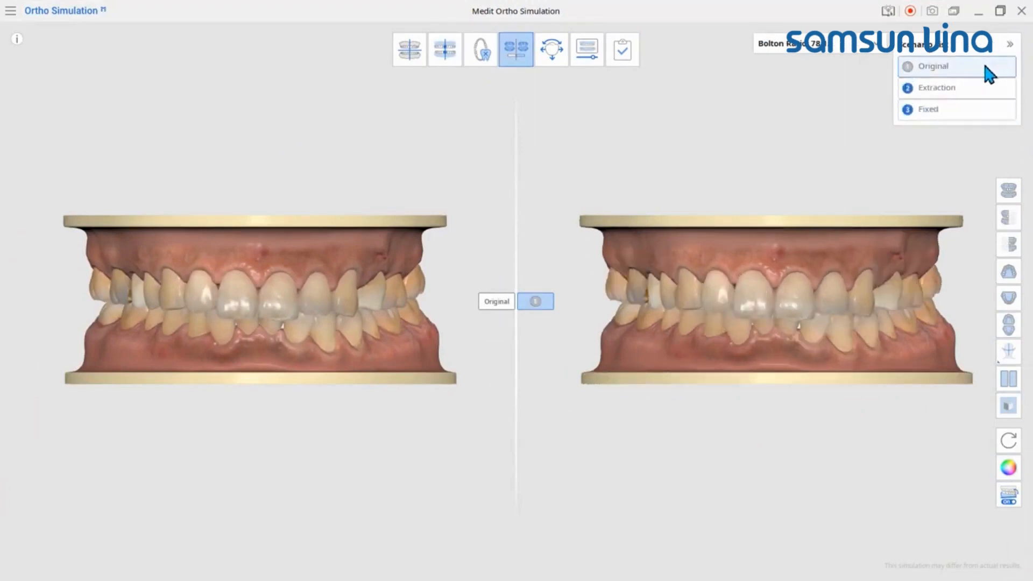
pyautogui.click(980, 86)
pyautogui.click(976, 109)
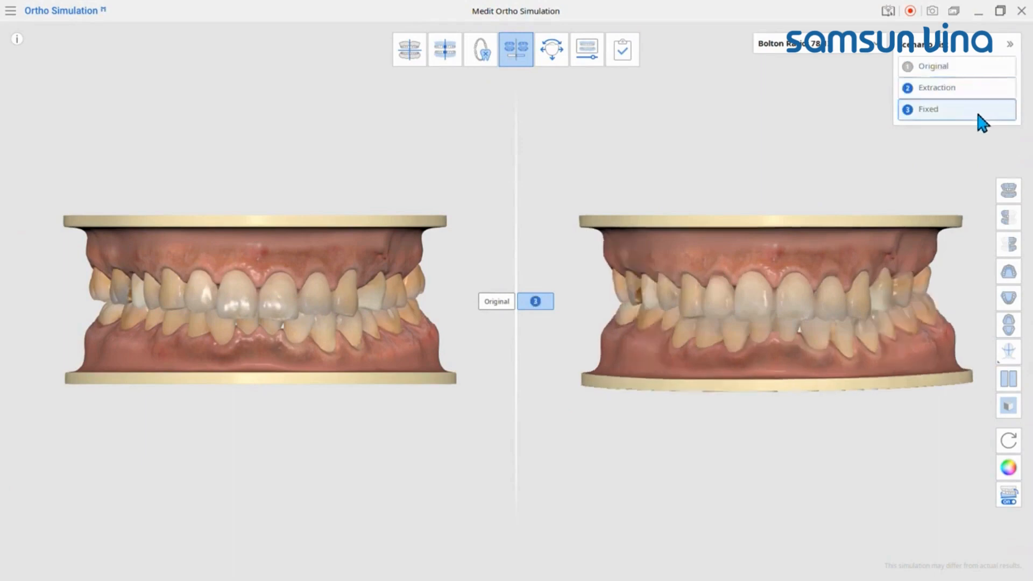
pyautogui.click(1009, 44)
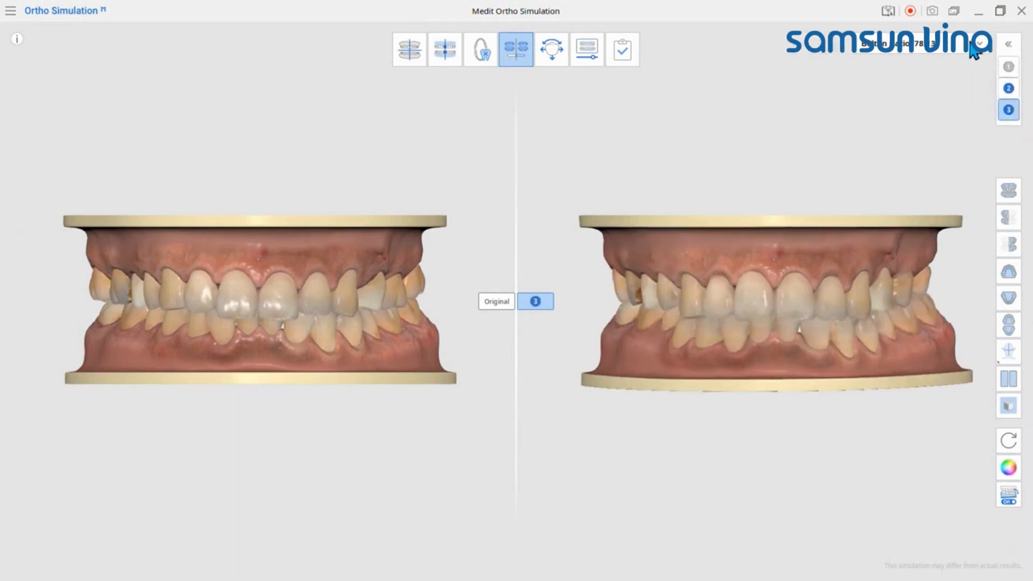
pyautogui.click(981, 44)
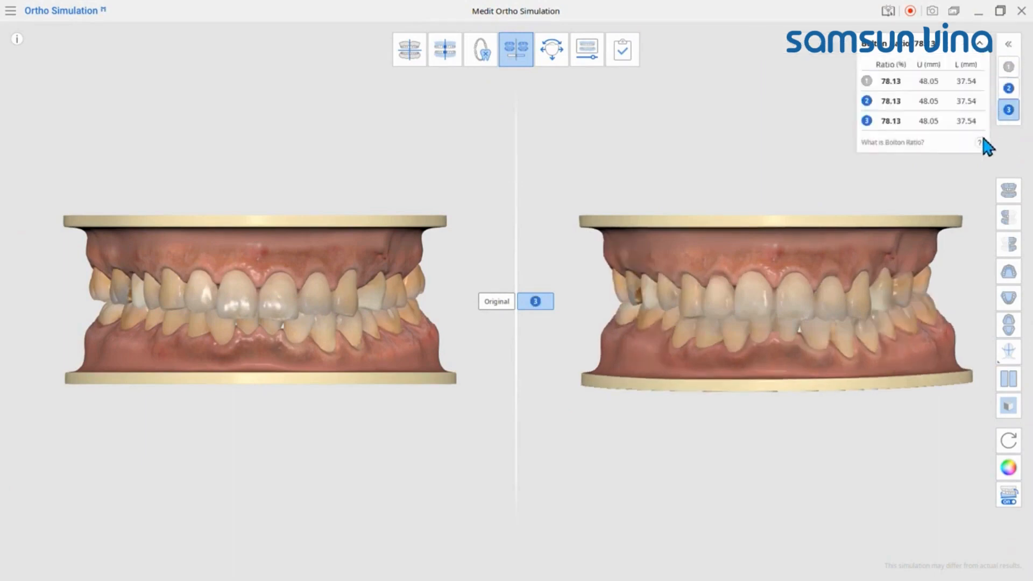
pyautogui.moveTo(982, 143)
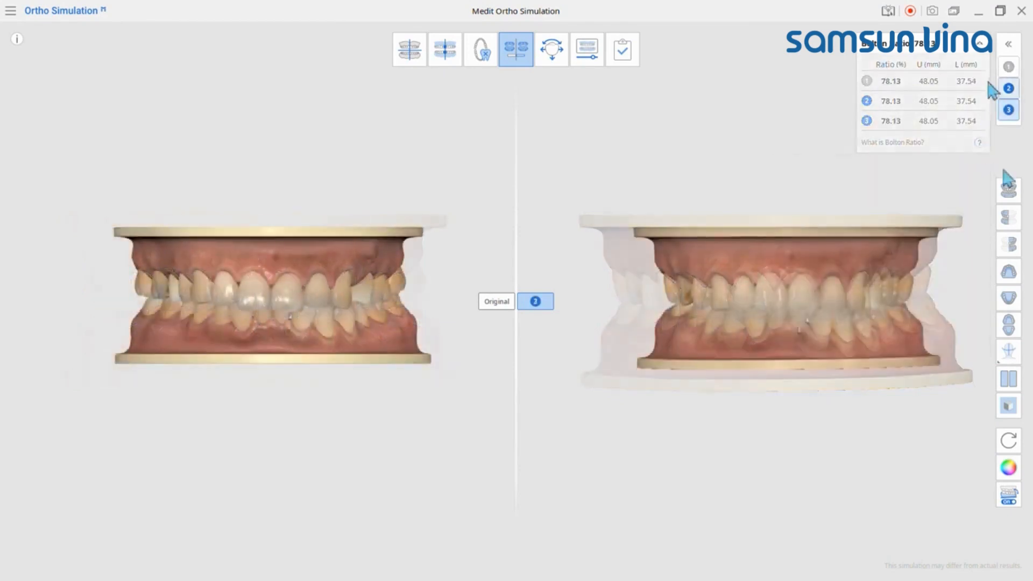
# Step: Display the Extraction scenario and examine it from both sides, in the upper, lower and combined occlusal views, and from the front
pyautogui.click(1008, 88)
pyautogui.click(1010, 220)
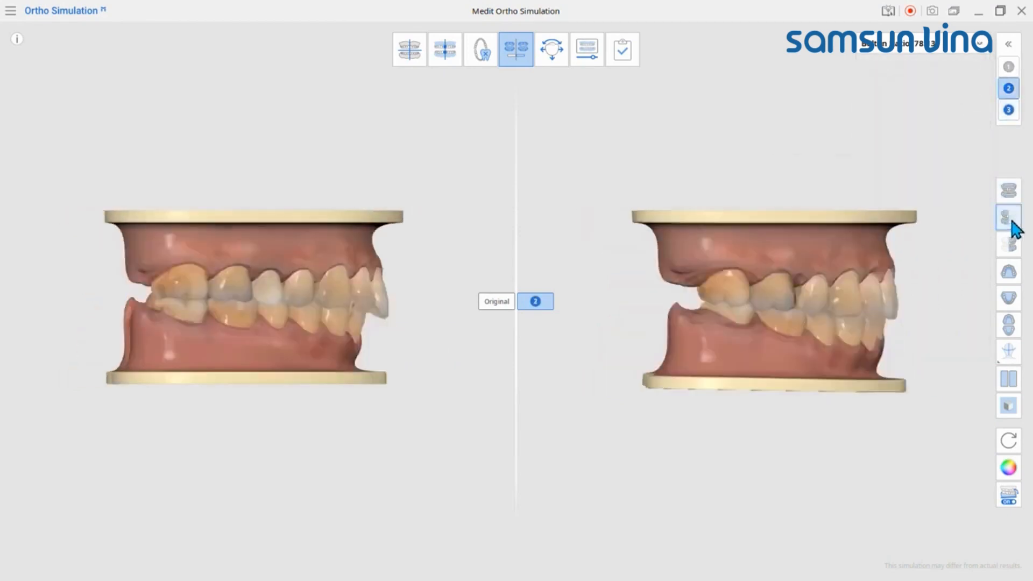
pyautogui.click(1011, 245)
pyautogui.click(1014, 274)
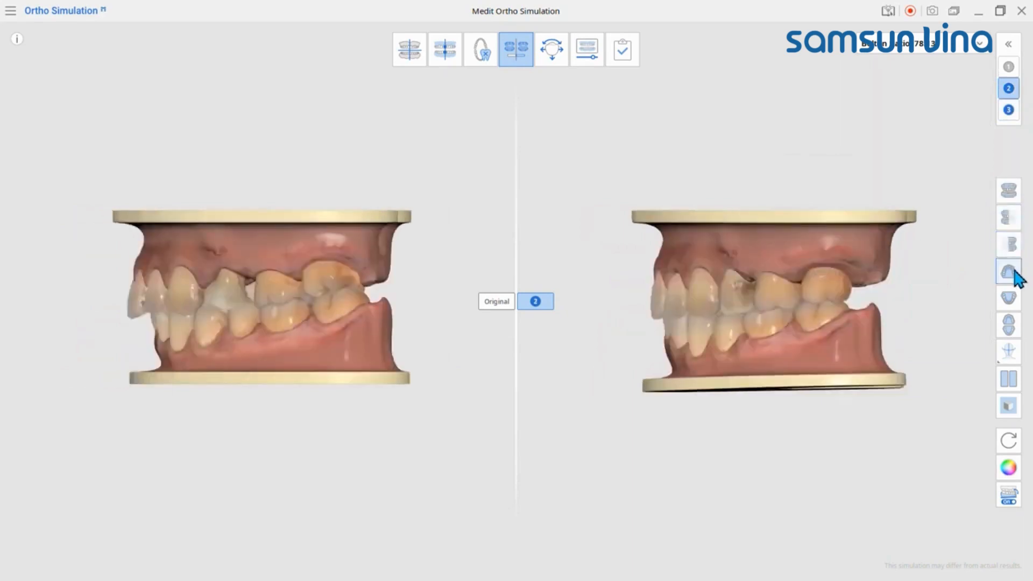
pyautogui.moveTo(856, 280); pyautogui.dragTo(898, 248, button='right')
pyautogui.click(1009, 301)
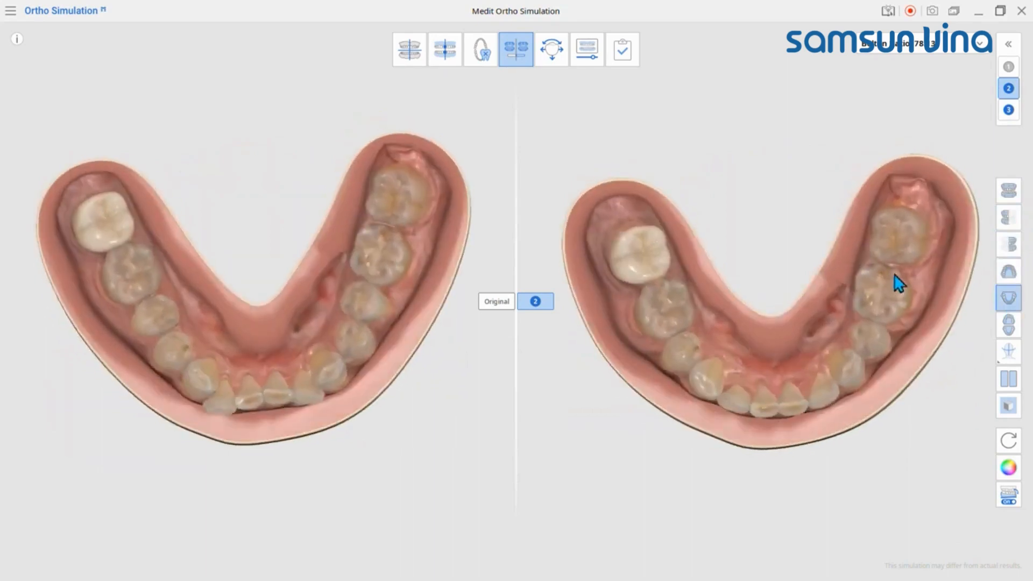
pyautogui.click(1007, 327)
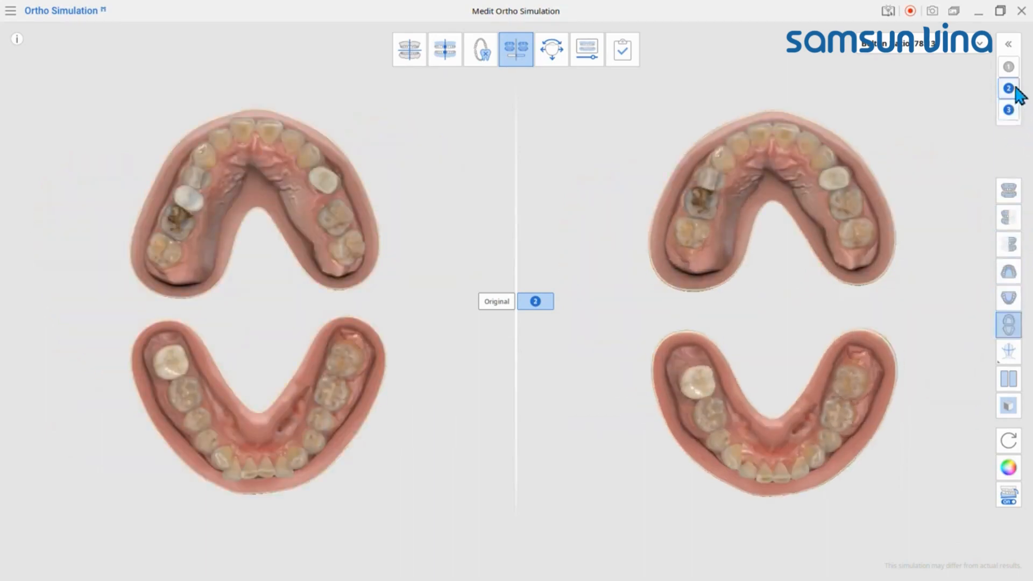
pyautogui.click(1009, 191)
# Step: Display the crosshair guide on both models, inspect it from a lower angle, and hide it
pyautogui.click(1009, 351)
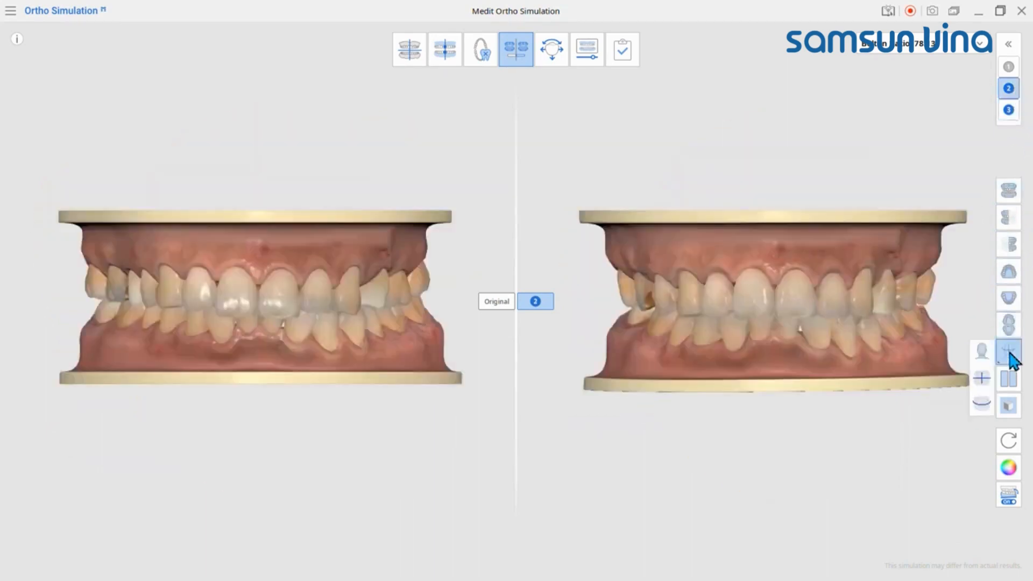
pyautogui.click(981, 379)
pyautogui.moveTo(775, 466)
pyautogui.mouseDown(button='right')
pyautogui.moveTo(802, 300)
pyautogui.moveTo(773, 327)
pyautogui.moveTo(765, 411)
pyautogui.mouseUp(button='right')
pyautogui.click(1009, 351)
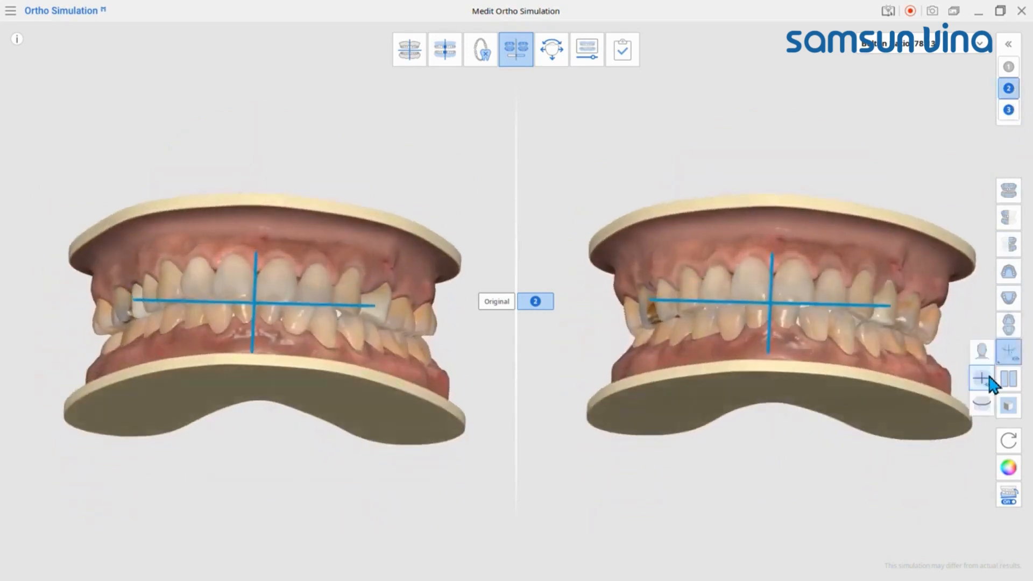
pyautogui.click(988, 377)
# Step: Display the curved arch guide on both models, inspect it from an angle, and hide it
pyautogui.click(983, 405)
pyautogui.moveTo(886, 340)
pyautogui.mouseDown(button='right')
pyautogui.moveTo(867, 229)
pyautogui.moveTo(842, 383)
pyautogui.mouseUp(button='right')
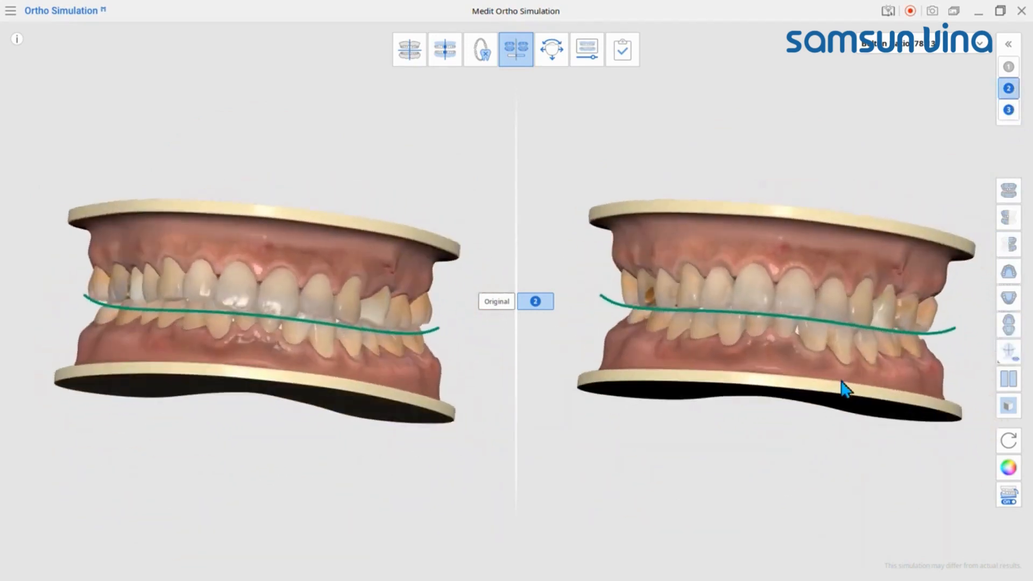
pyautogui.click(1009, 352)
pyautogui.click(982, 405)
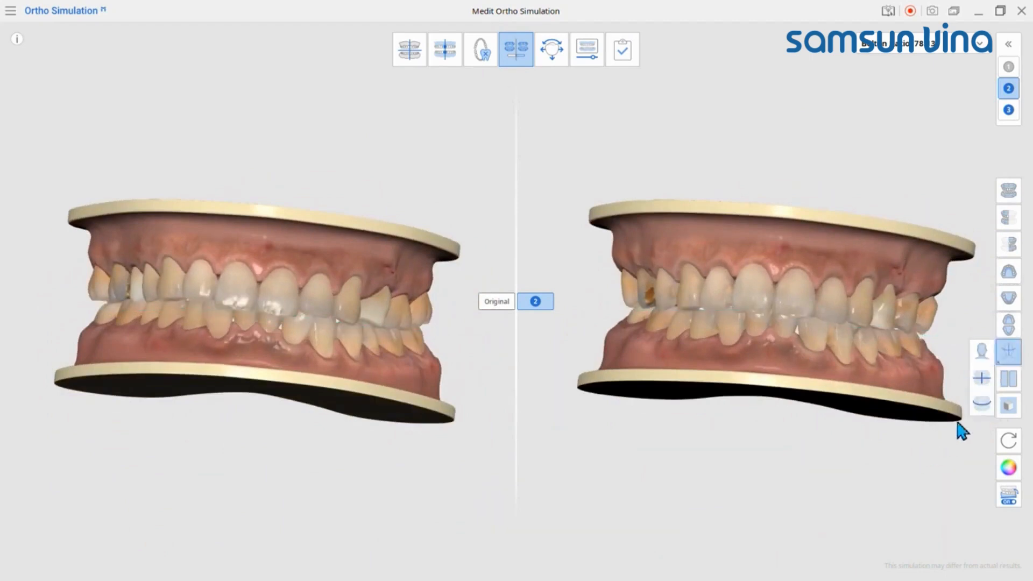
# Step: Compare the original model and all three scenarios in a four-way split view
pyautogui.click(1012, 378)
pyautogui.click(1012, 378)
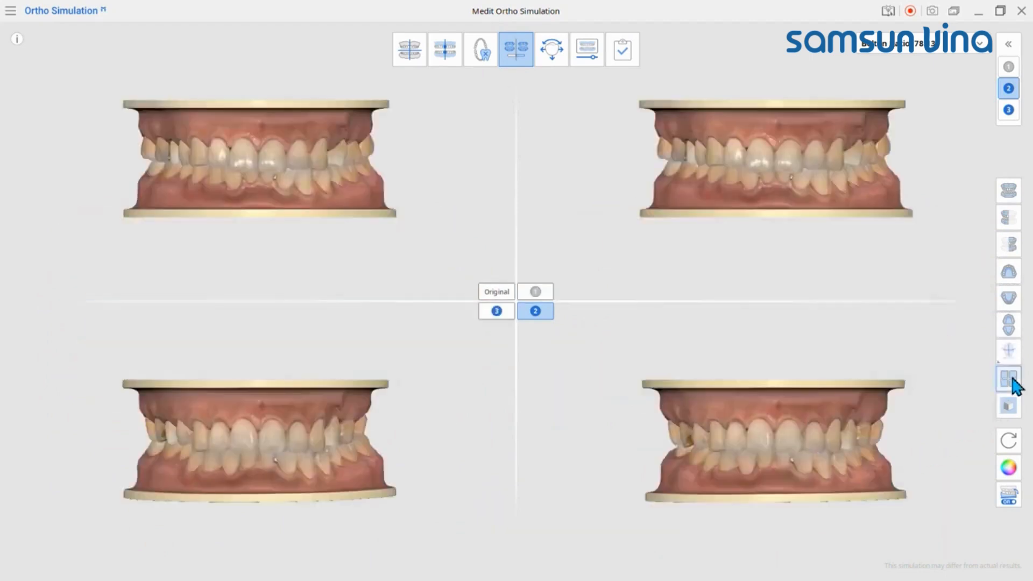
pyautogui.moveTo(770, 388)
pyautogui.mouseDown(button='right')
pyautogui.moveTo(668, 348)
pyautogui.moveTo(807, 369)
pyautogui.moveTo(832, 362)
pyautogui.moveTo(773, 391)
pyautogui.mouseUp(button='right')
# Step: Go to the tooth movement stage for the Extraction scenario and place the Tooth Movement Controls above the model
pyautogui.click(558, 53)
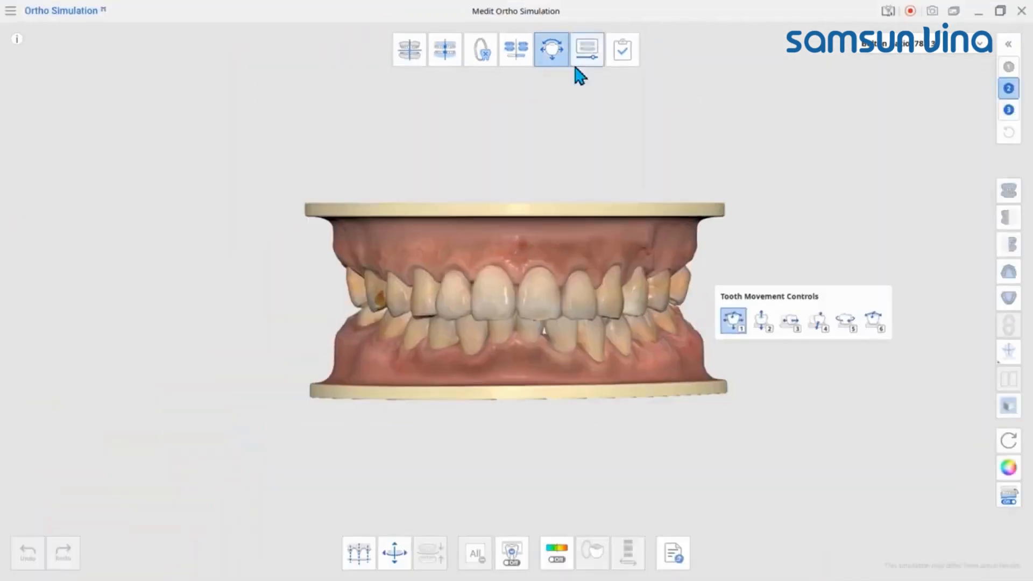
pyautogui.moveTo(825, 256); pyautogui.dragTo(577, 128)
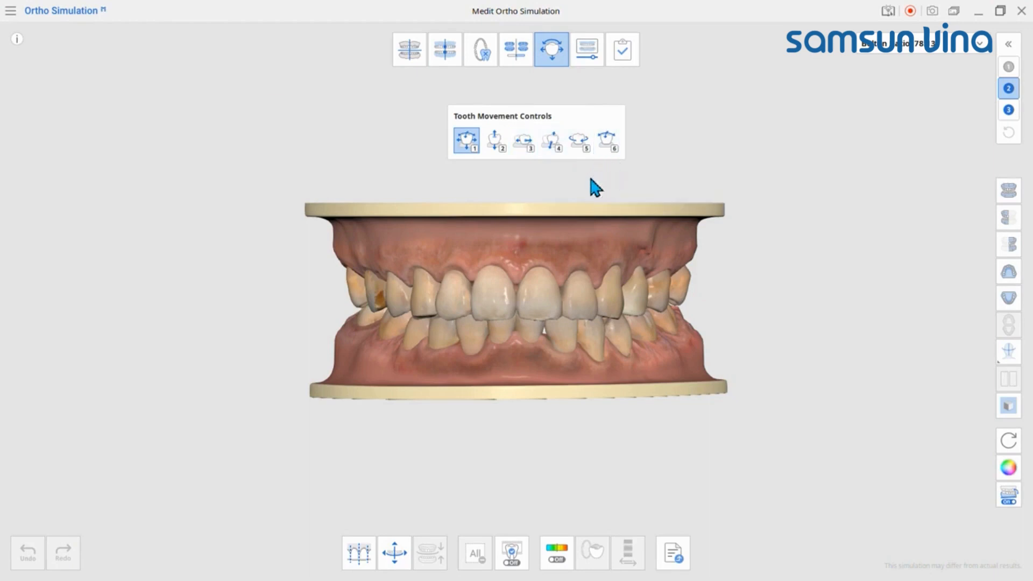
# Step: Cycle through tooth movement controls 2 to 6 and return to control 1
pyautogui.press('2')
pyautogui.press('3')
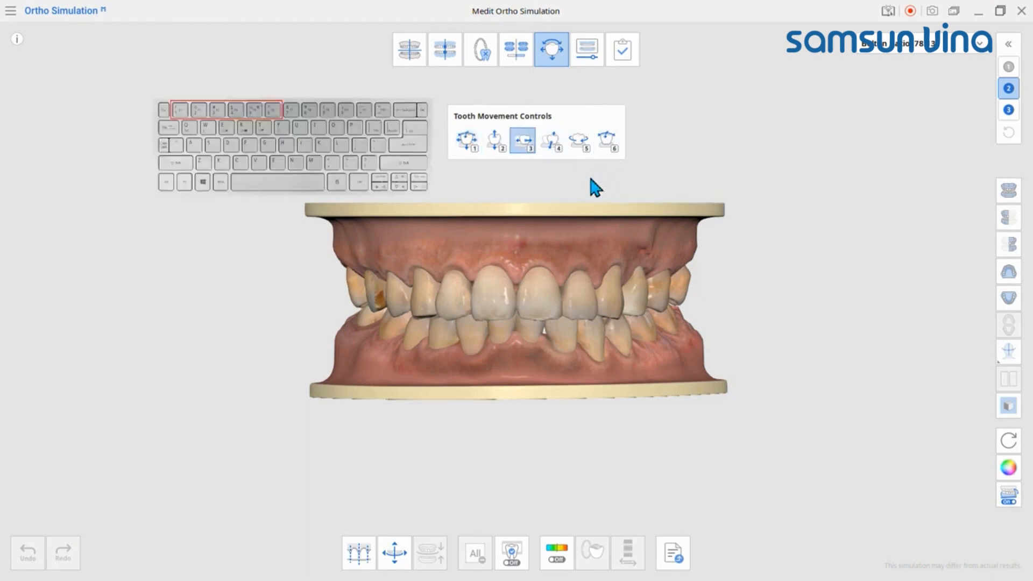
pyautogui.press('4')
pyautogui.press('5')
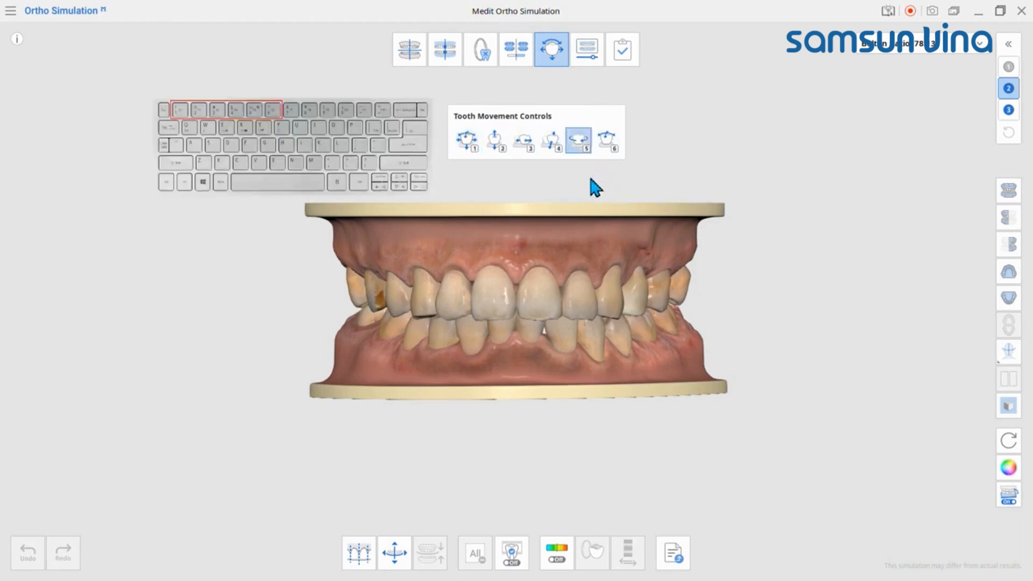
pyautogui.press('6')
pyautogui.press('1')
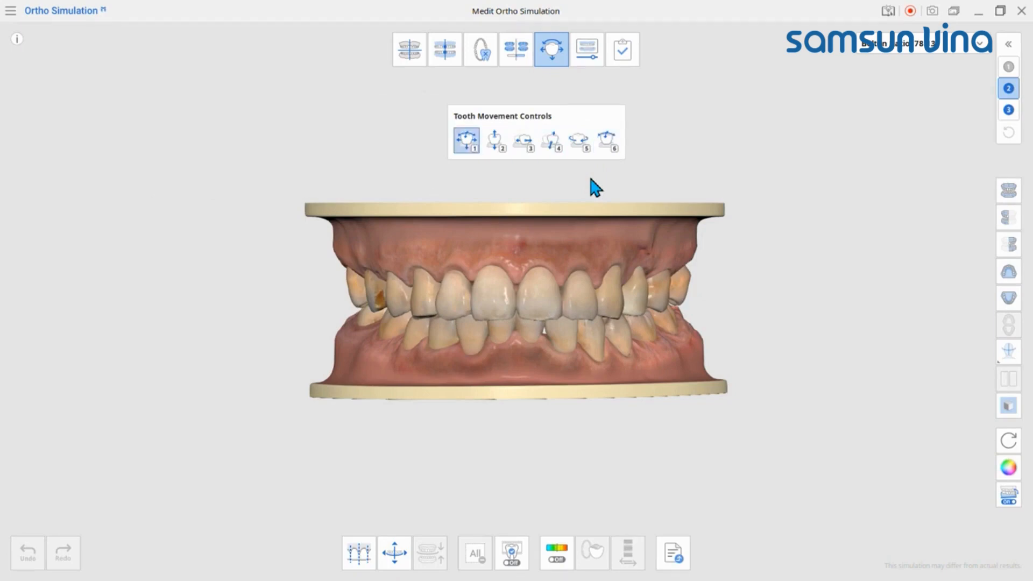
# Step: Try moving tooth 11 with the combined movement control, and undo the movements
pyautogui.click(497, 289)
pyautogui.moveTo(506, 249); pyautogui.dragTo(475, 224, button='right')
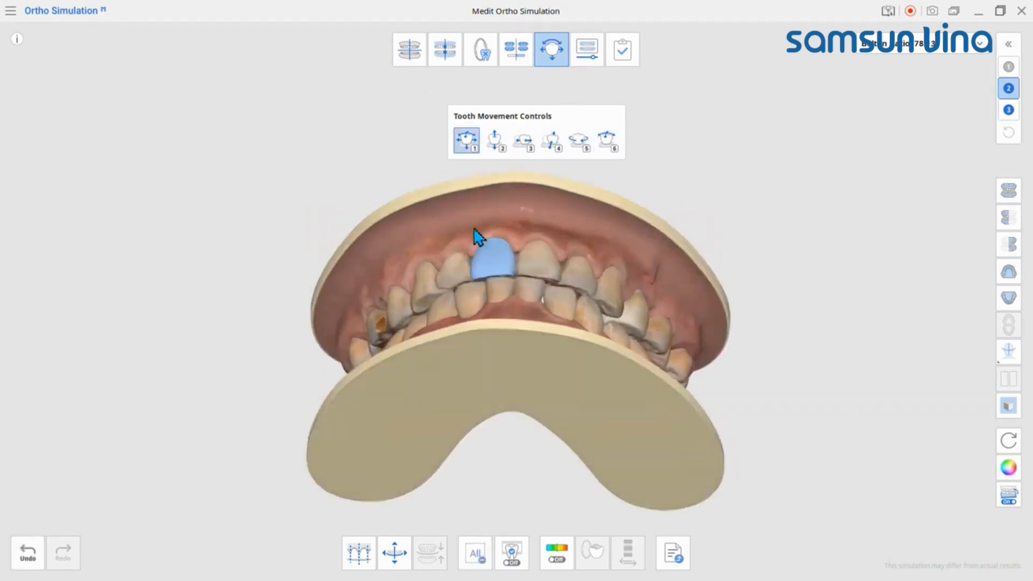
pyautogui.moveTo(490, 260); pyautogui.dragTo(481, 248)
pyautogui.click(30, 552)
pyautogui.click(30, 551)
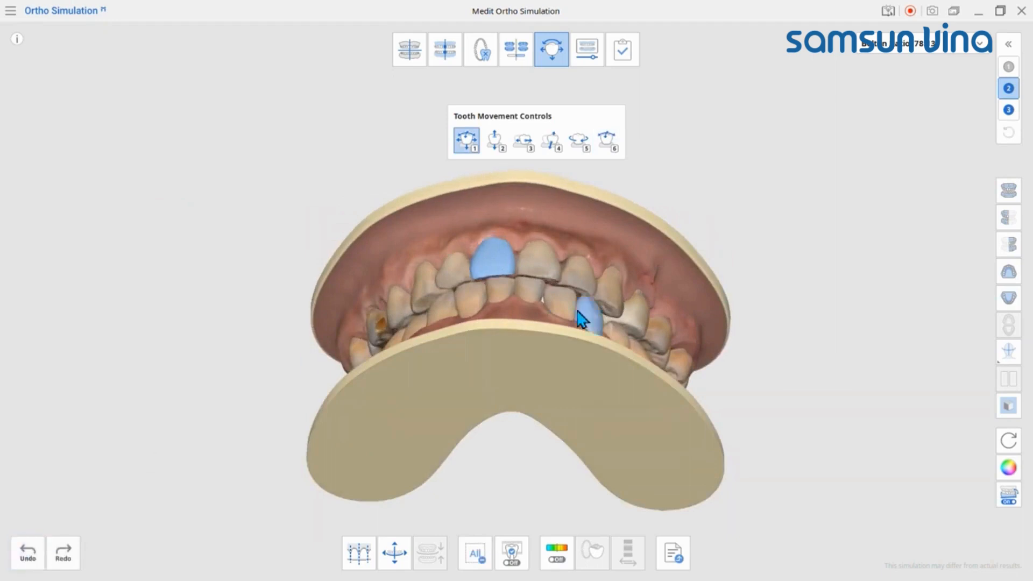
# Step: Select the four upper incisors, teeth 12, 11, 21 and 22, and shift them together outward
pyautogui.moveTo(576, 310); pyautogui.dragTo(578, 331, button='right')
pyautogui.click(550, 277)
pyautogui.moveTo(583, 279); pyautogui.dragTo(544, 261, button='right')
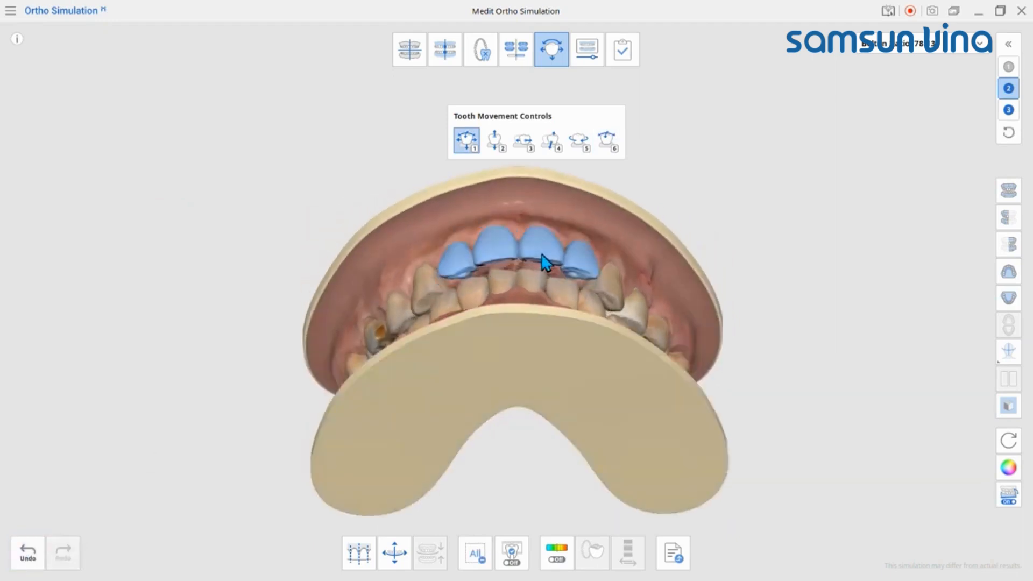
# Step: Undo the outward shift of the four upper incisors and deselect teeth 12, 22, 21 and 11
pyautogui.click(33, 554)
pyautogui.moveTo(533, 326); pyautogui.dragTo(530, 371, button='right')
pyautogui.click(457, 294)
pyautogui.click(578, 297)
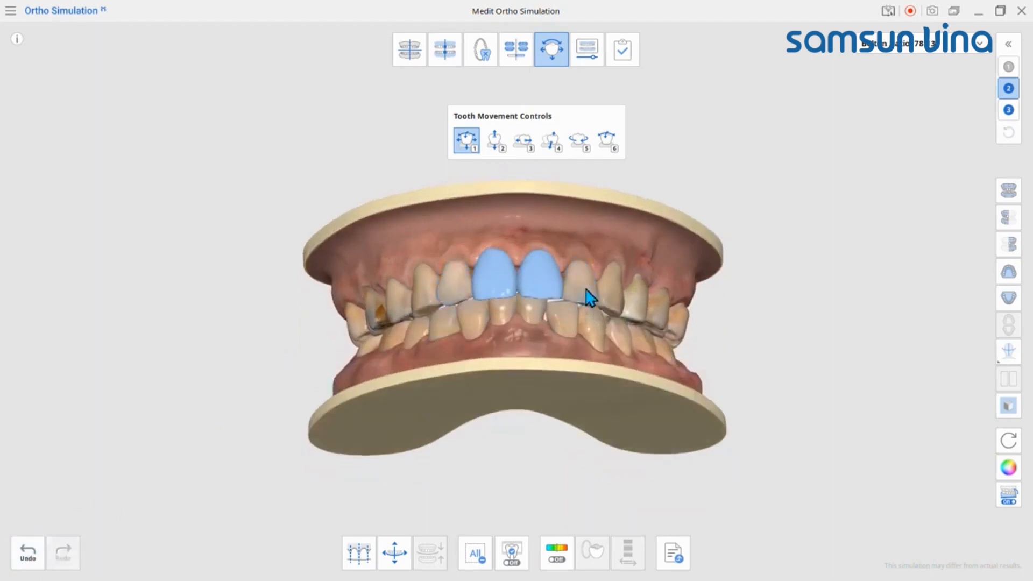
pyautogui.click(533, 286)
pyautogui.moveTo(503, 288); pyautogui.dragTo(240, 330)
pyautogui.moveTo(497, 441); pyautogui.dragTo(514, 420, button='right')
pyautogui.click(22, 550)
pyautogui.moveTo(770, 425); pyautogui.dragTo(776, 473, button='right')
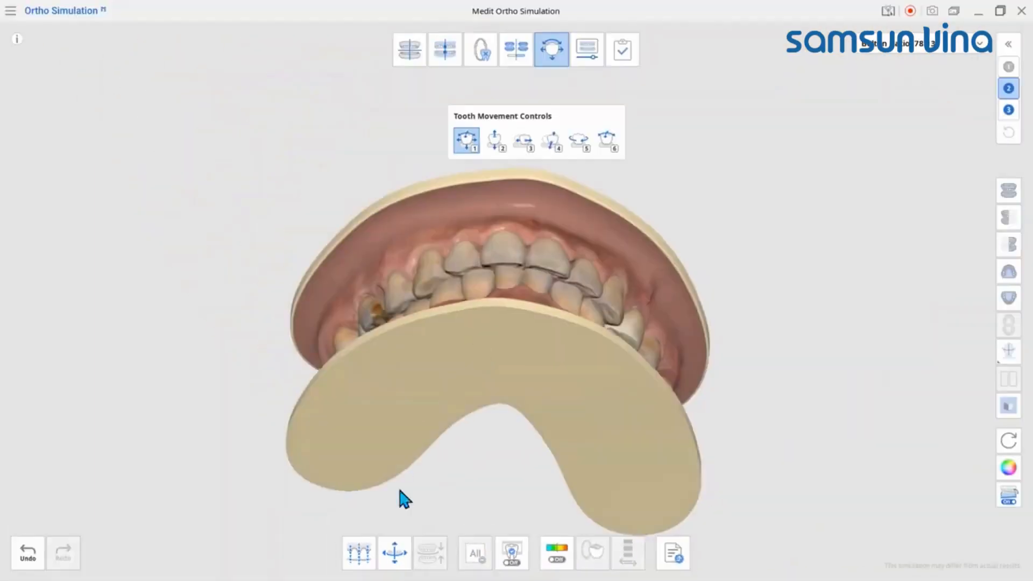
# Step: Widen the maxillary arch guide line at both posterior ends, align the model to the guide lines, and hide them
pyautogui.click(394, 553)
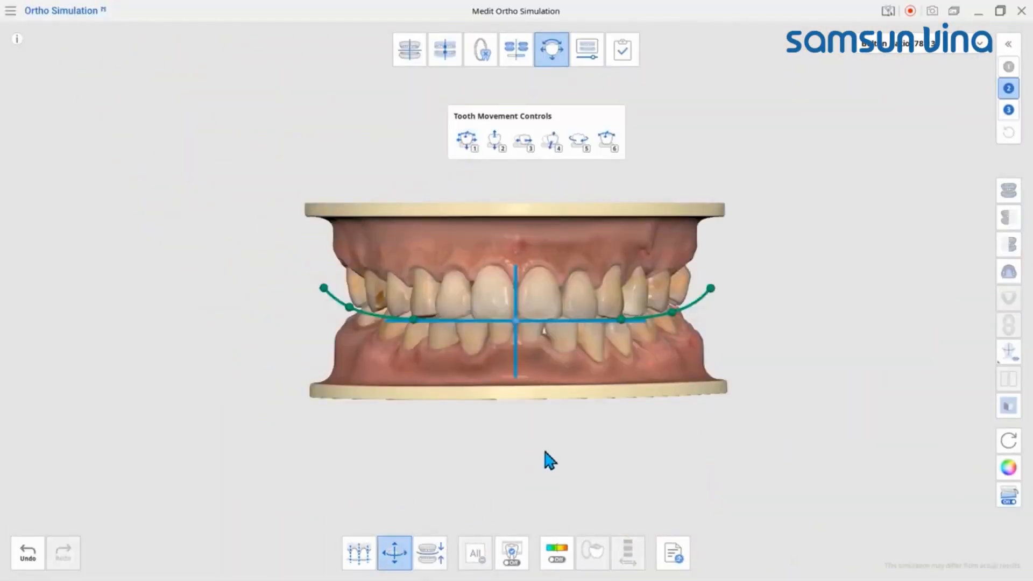
pyautogui.click(1009, 272)
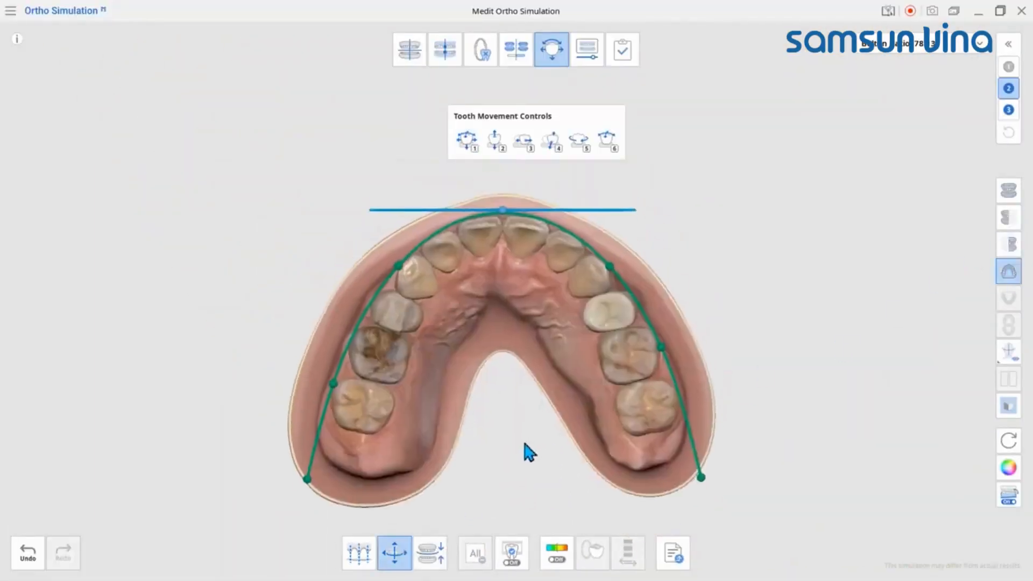
pyautogui.moveTo(710, 483); pyautogui.dragTo(720, 483)
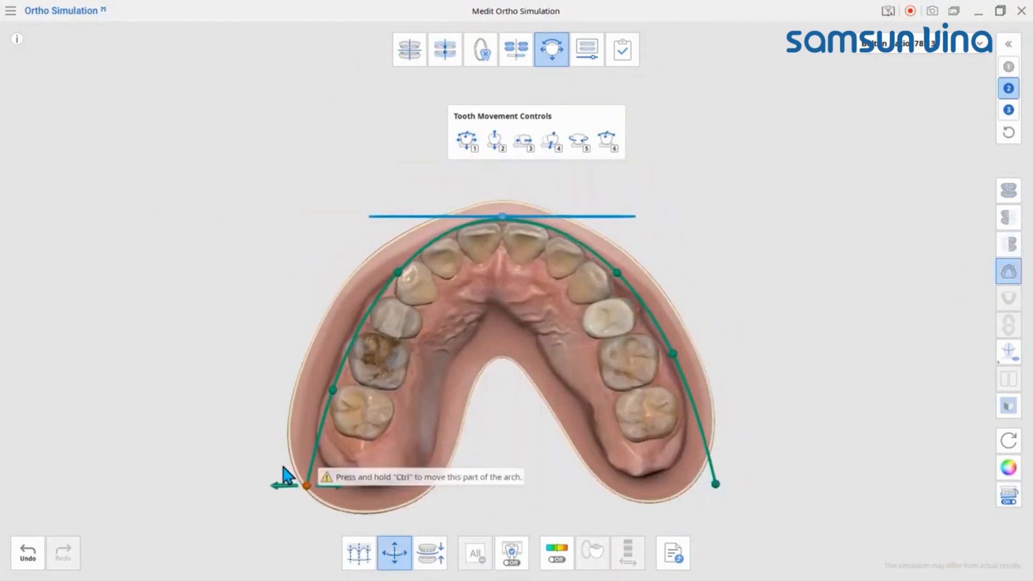
pyautogui.moveTo(284, 468); pyautogui.dragTo(282, 460)
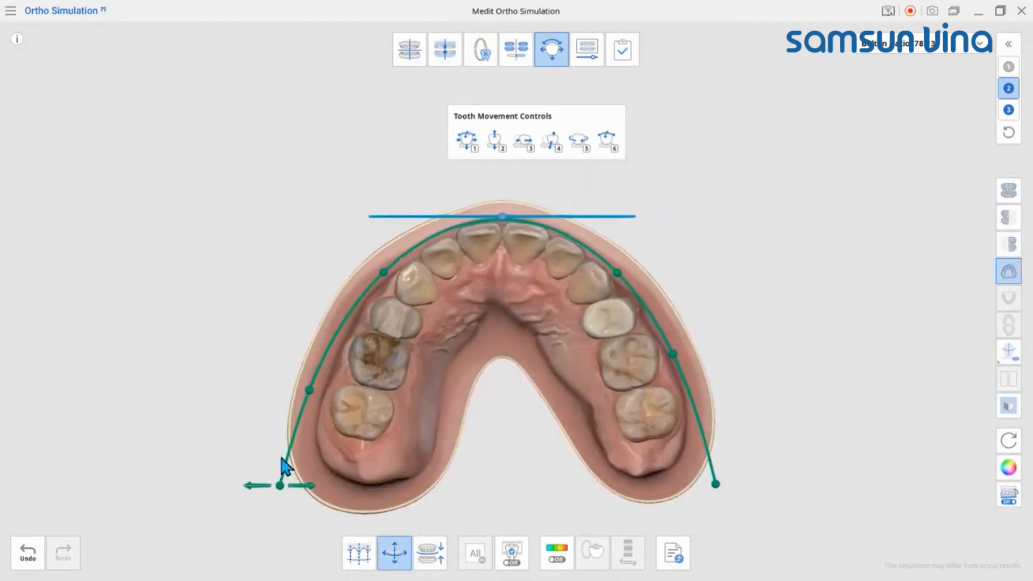
pyautogui.click(438, 562)
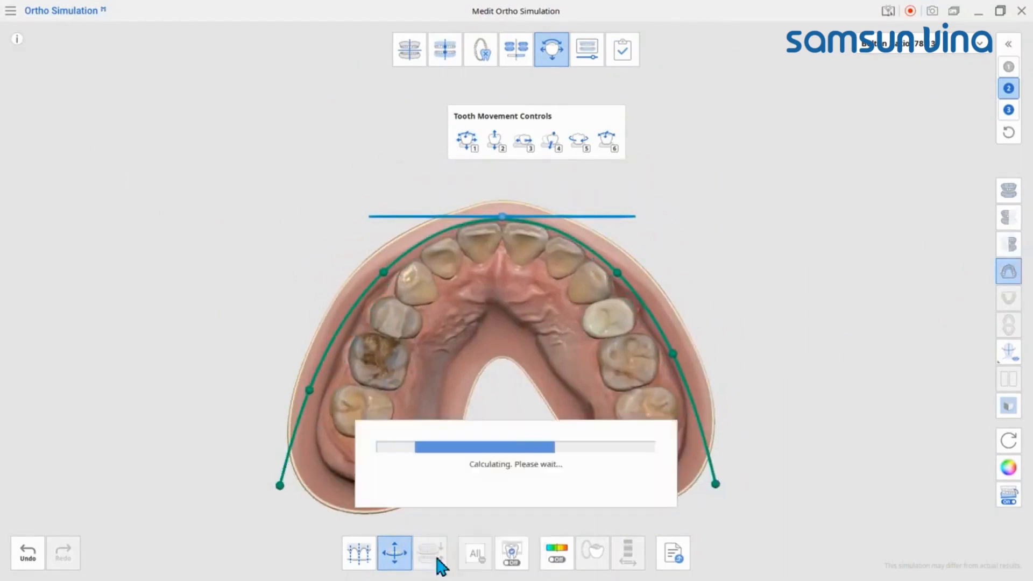
pyautogui.click(395, 554)
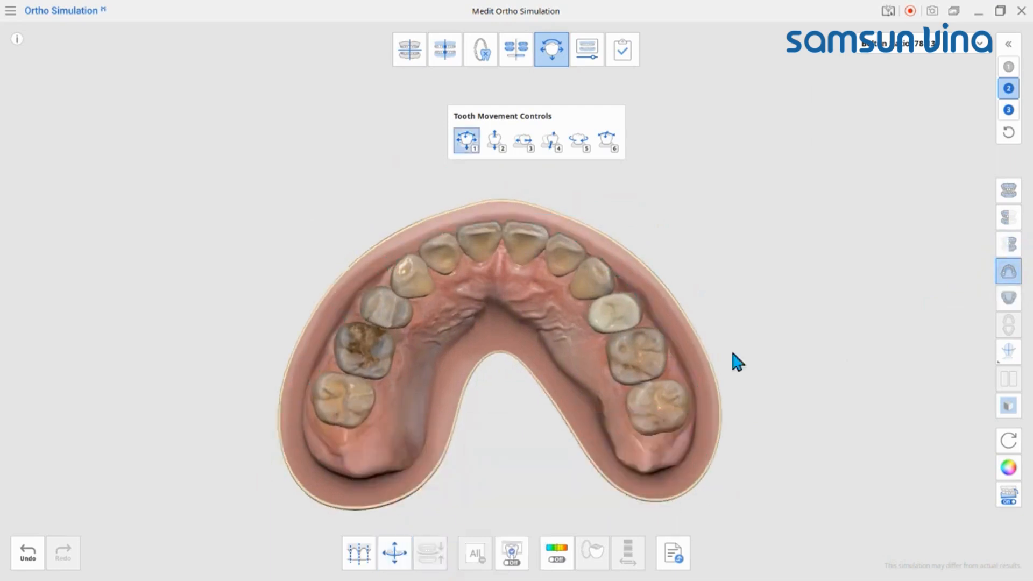
# Step: Overlay the grid on the full model, viewed close up from below at the upper front teeth
pyautogui.click(1007, 197)
pyautogui.moveTo(519, 484); pyautogui.dragTo(524, 337, button='right')
pyautogui.scroll(4, 524, 336)
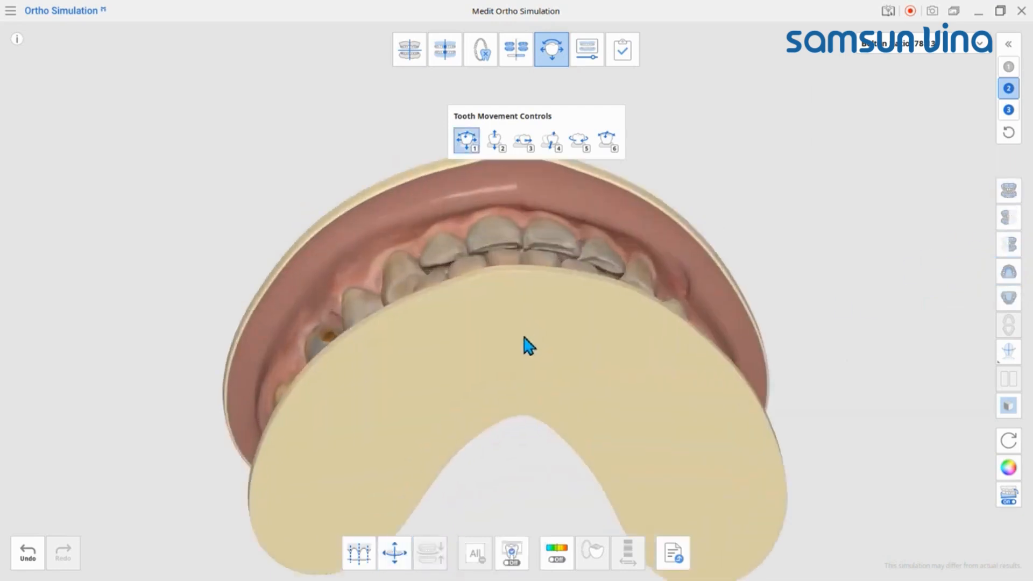
pyautogui.moveTo(524, 337); pyautogui.dragTo(530, 398, button='middle')
pyautogui.moveTo(530, 398); pyautogui.dragTo(534, 371, button='right')
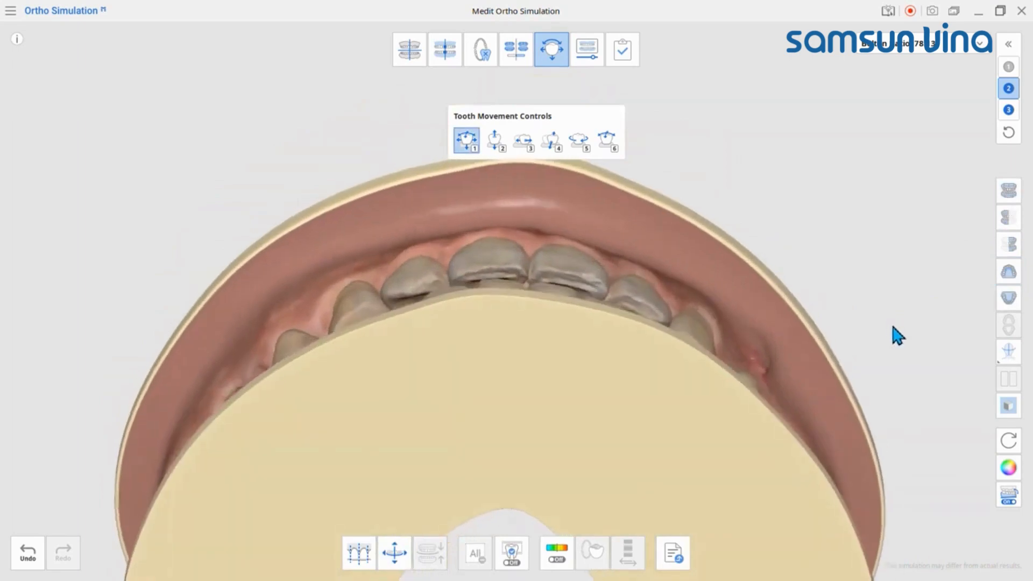
pyautogui.click(1009, 407)
pyautogui.click(1010, 407)
pyautogui.scroll(4, 521, 299)
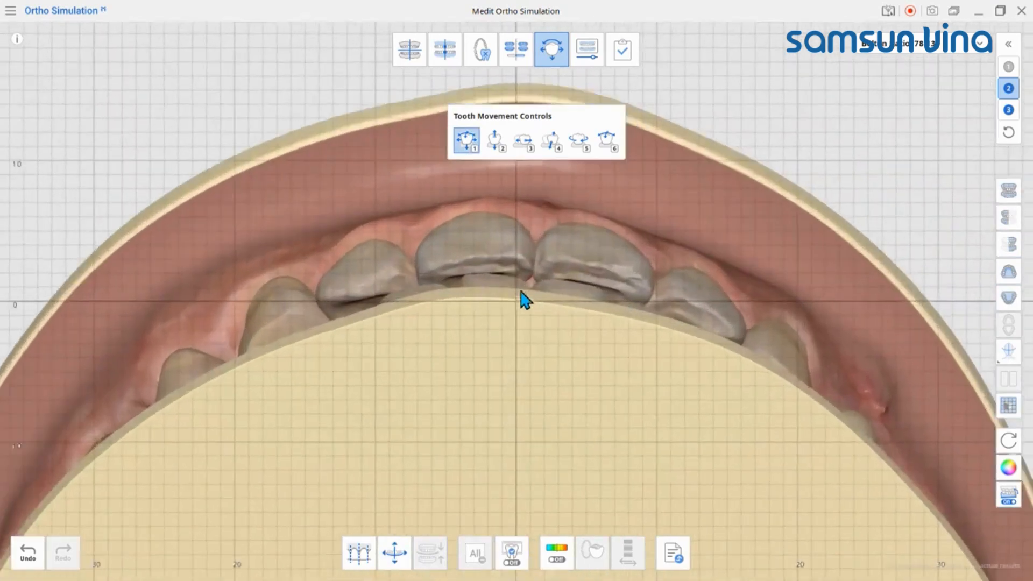
# Step: Center the upper incisors on the grid and shift the central incisors 11 and 21 slightly outward
pyautogui.moveTo(447, 282); pyautogui.dragTo(512, 362, button='right')
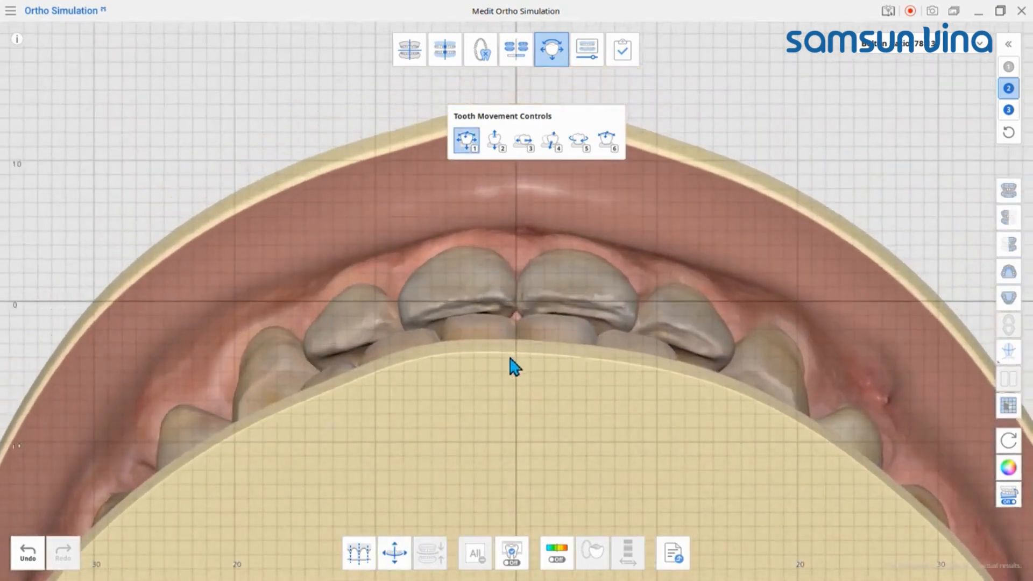
pyautogui.click(475, 305)
pyautogui.moveTo(563, 293); pyautogui.dragTo(563, 288)
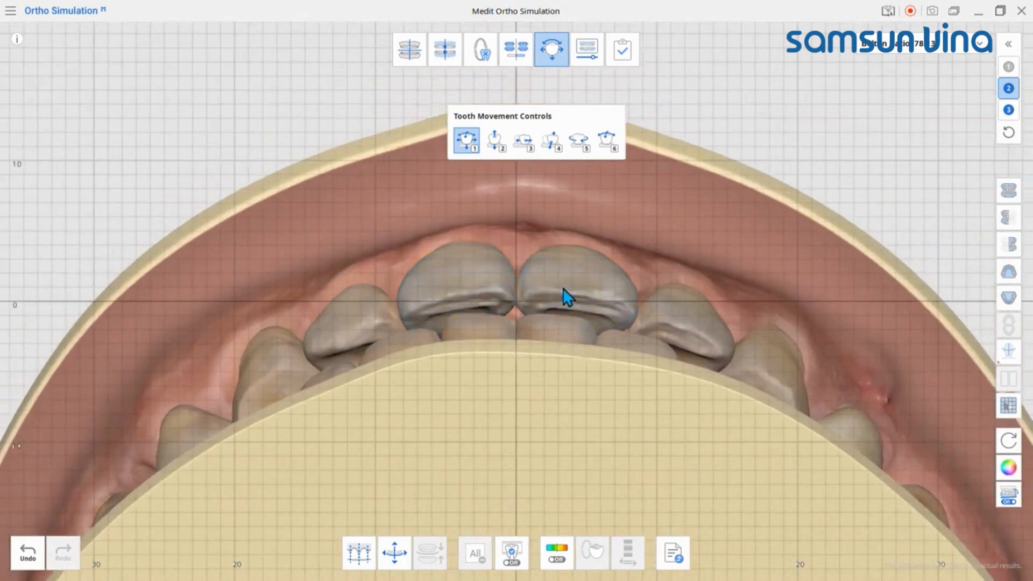
pyautogui.moveTo(563, 288); pyautogui.dragTo(553, 440, button='right')
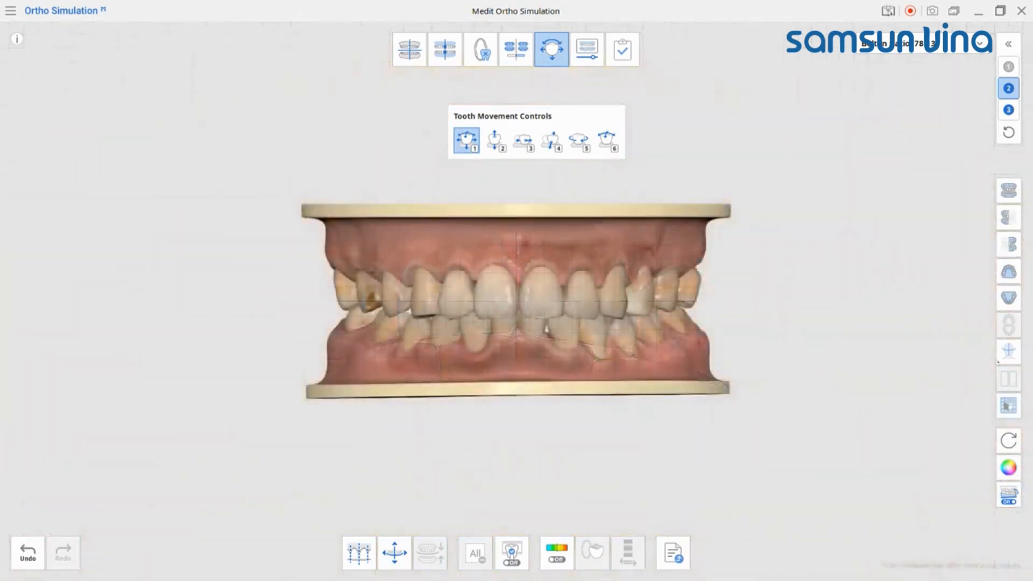
# Step: Try a 0.4 mm tooth removal at the upper midline and at both outer contacts of the central incisors, and undo it
pyautogui.click(359, 553)
pyautogui.scroll(5, 544, 388)
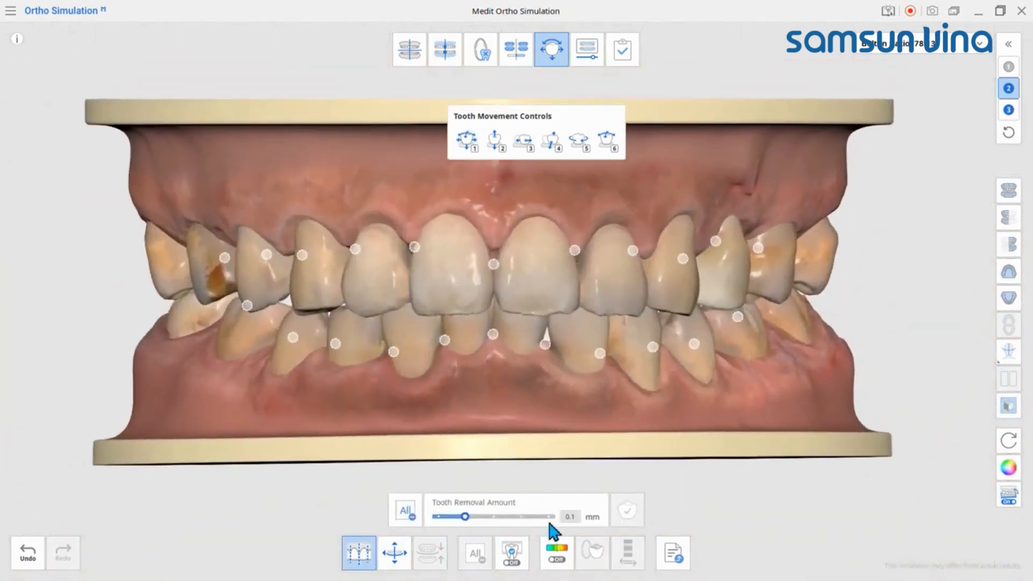
pyautogui.click(550, 518)
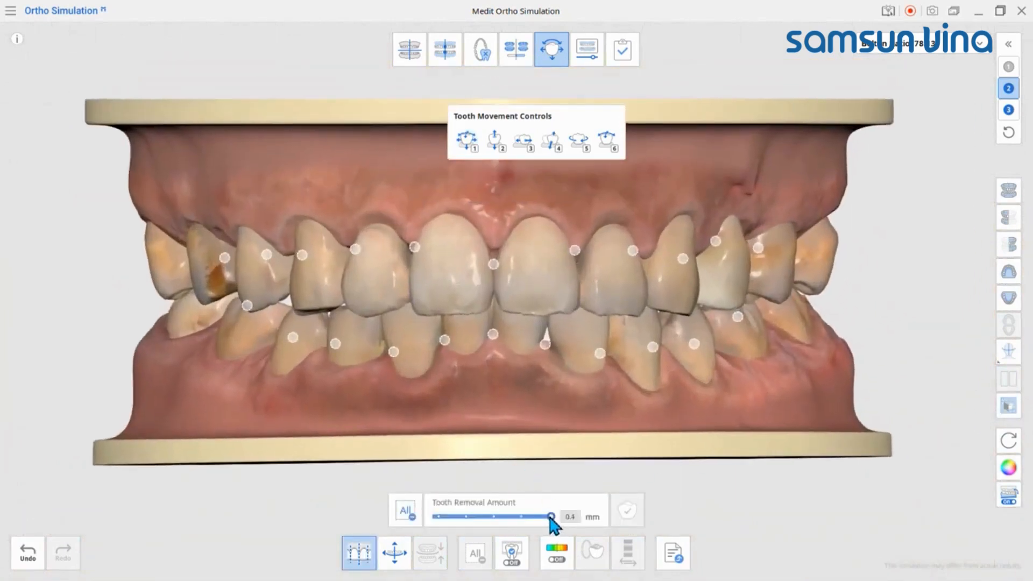
pyautogui.click(494, 263)
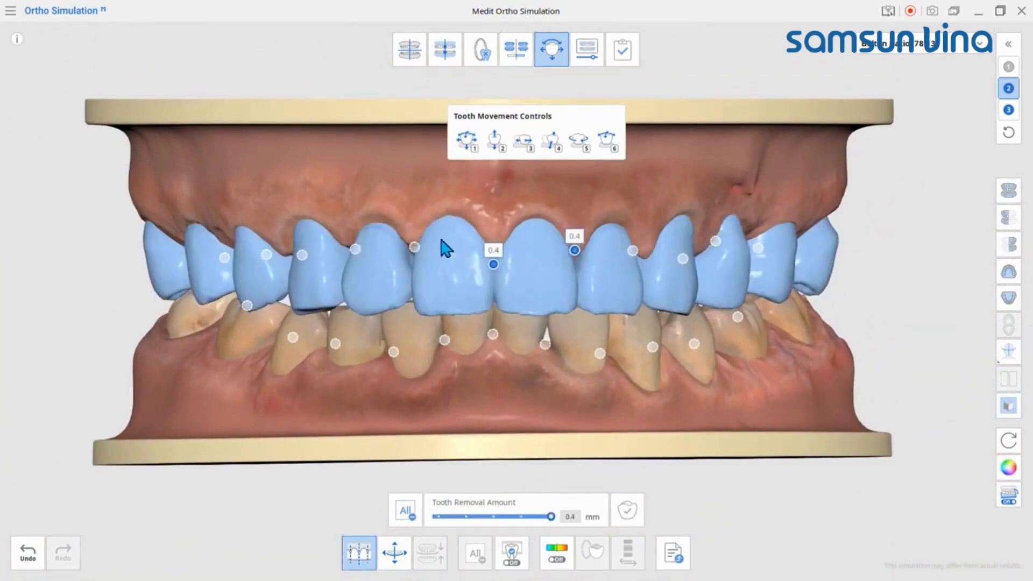
pyautogui.click(415, 246)
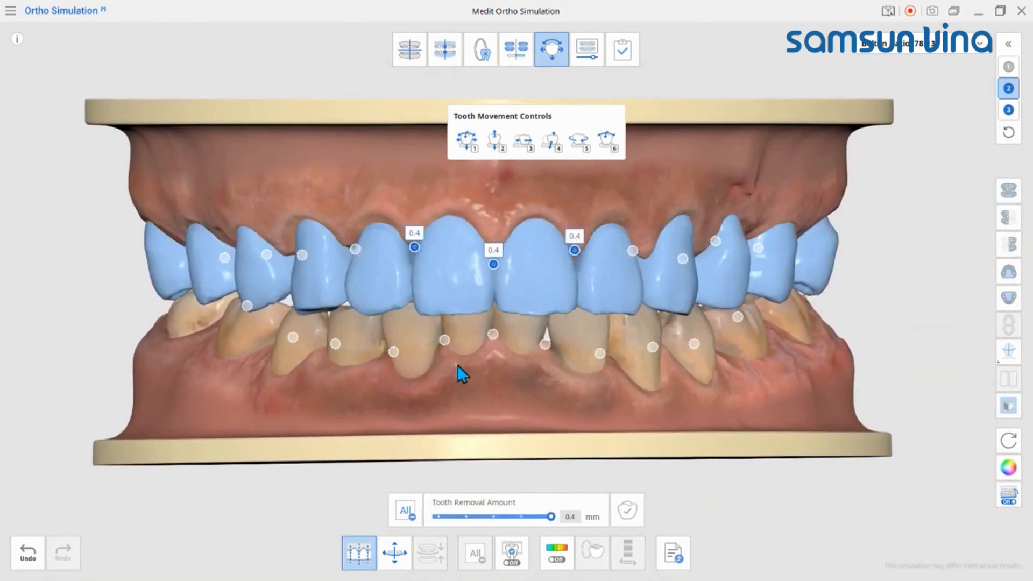
pyautogui.click(28, 552)
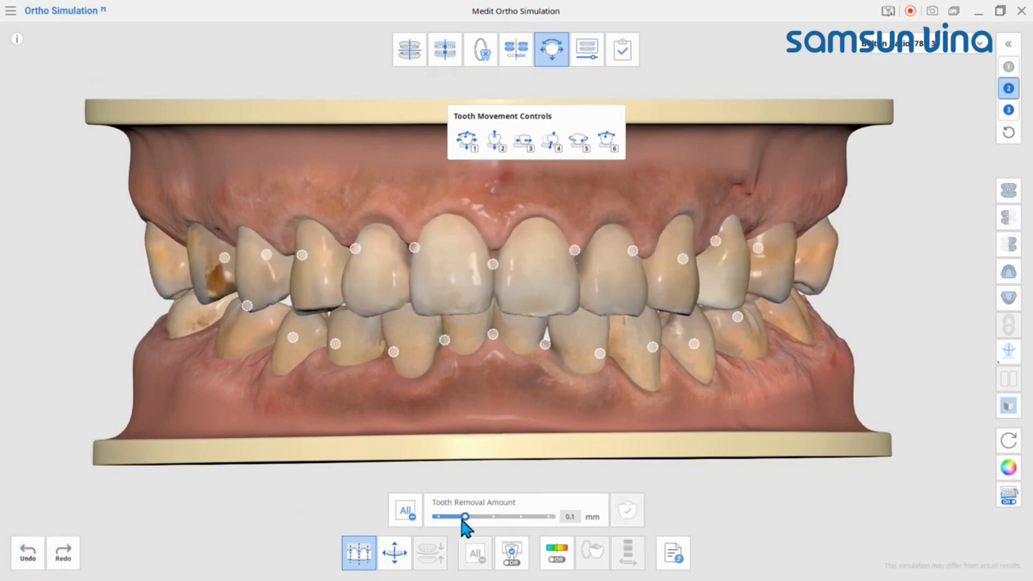
# Step: Set the tooth removal amount to 0.2 mm and apply it between teeth 11 and 21
pyautogui.moveTo(463, 518); pyautogui.dragTo(504, 523)
pyautogui.click(493, 264)
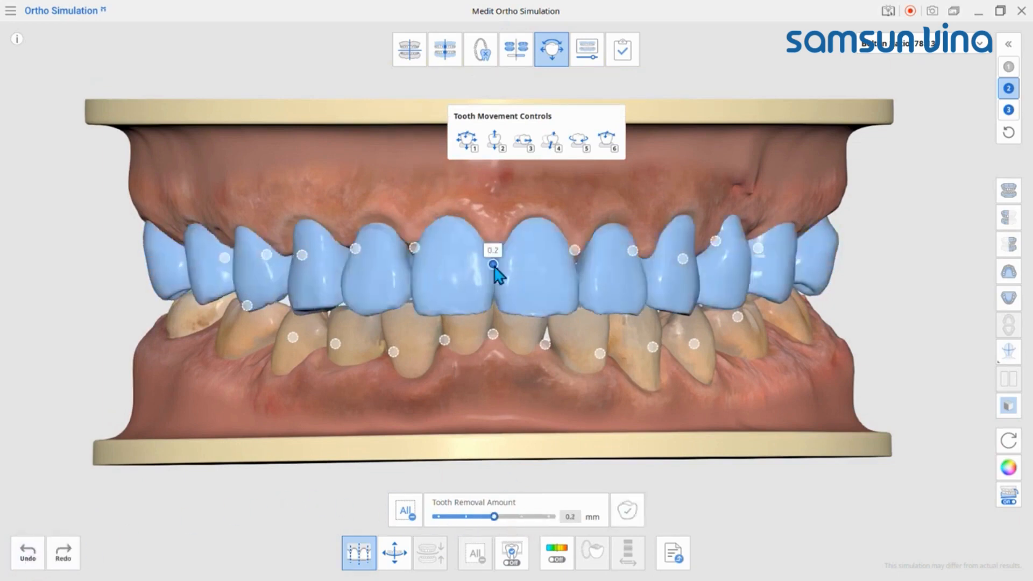
pyautogui.click(631, 514)
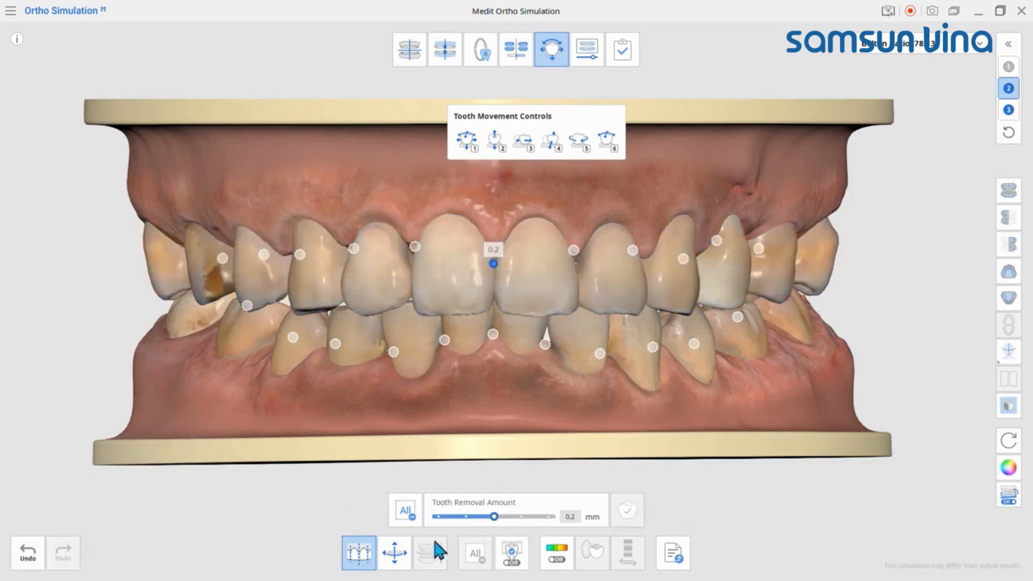
pyautogui.click(356, 562)
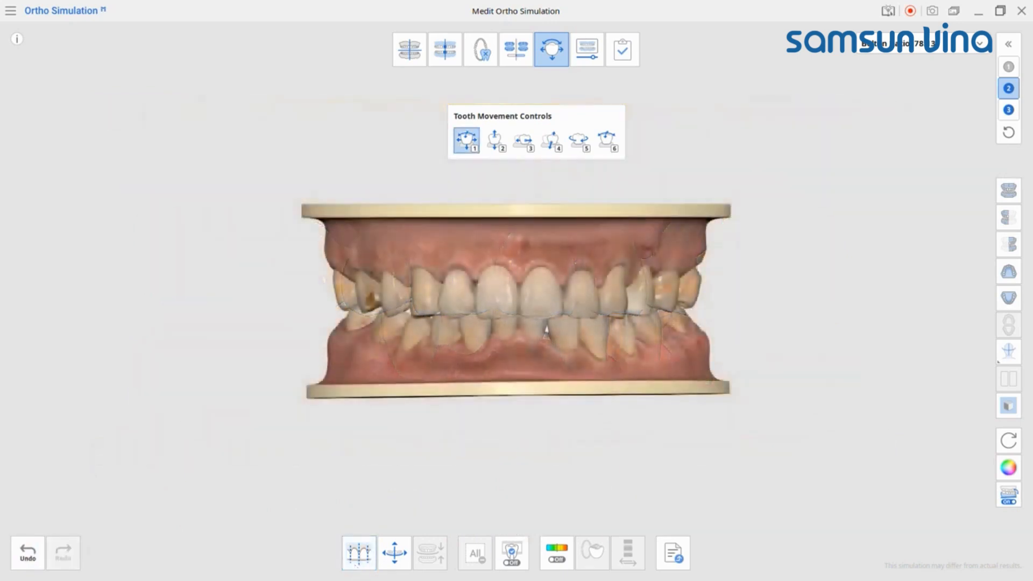
# Step: Show only the upper arch, turn on the tooth adjustment slider, and try it on the central incisors 11 and 21
pyautogui.click(1008, 271)
pyautogui.moveTo(549, 332); pyautogui.dragTo(566, 419, button='middle')
pyautogui.scroll(4, 564, 404)
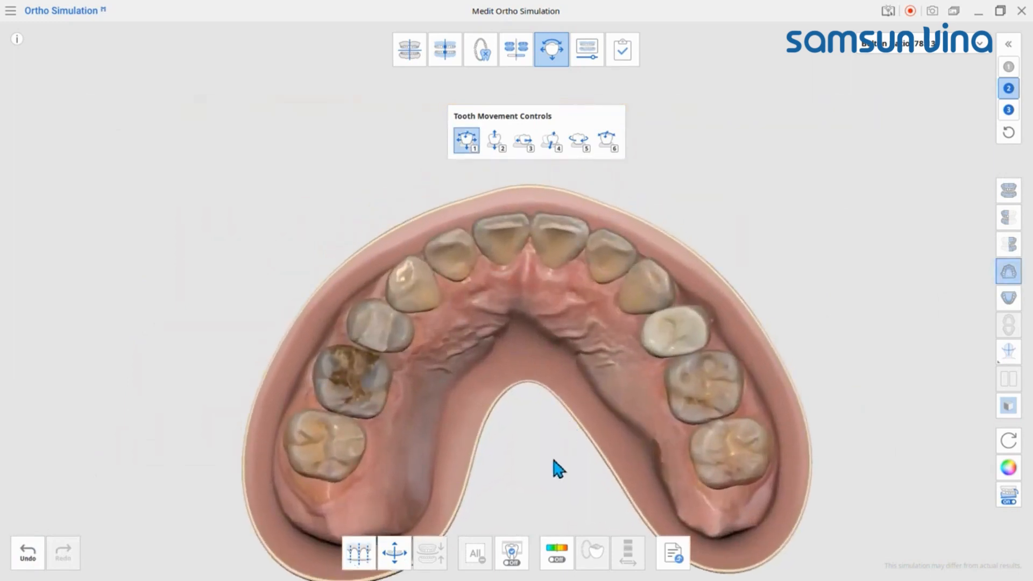
pyautogui.click(511, 553)
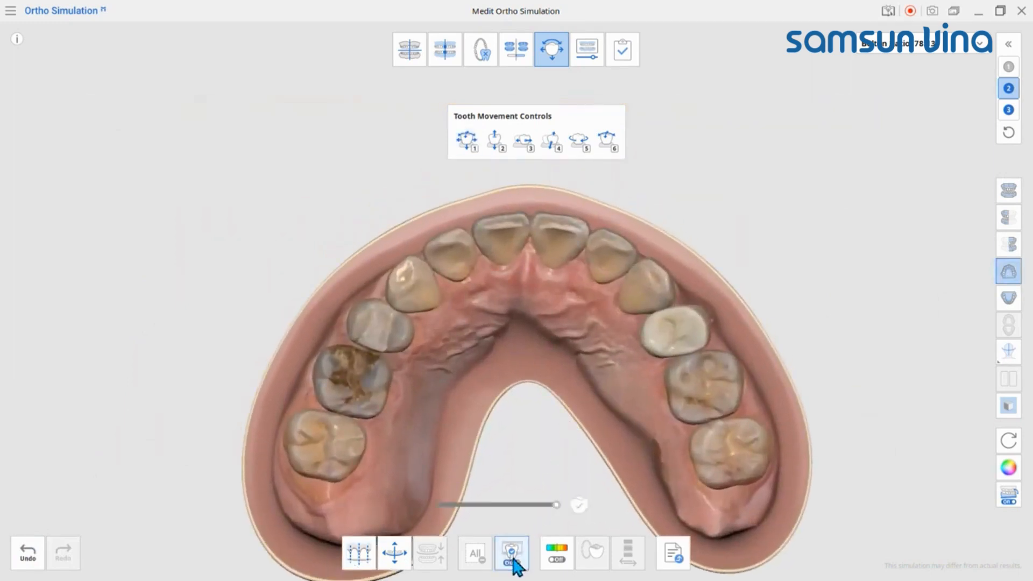
pyautogui.click(512, 253)
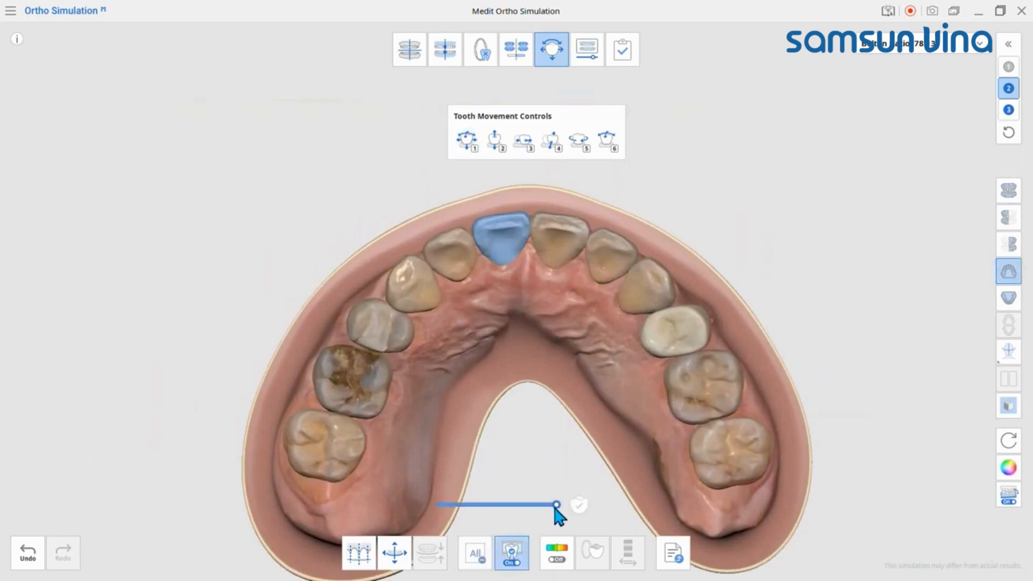
pyautogui.moveTo(556, 506)
pyautogui.mouseDown()
pyautogui.moveTo(452, 506)
pyautogui.moveTo(556, 506)
pyautogui.moveTo(463, 509)
pyautogui.moveTo(558, 518)
pyautogui.mouseUp()
pyautogui.click(560, 242)
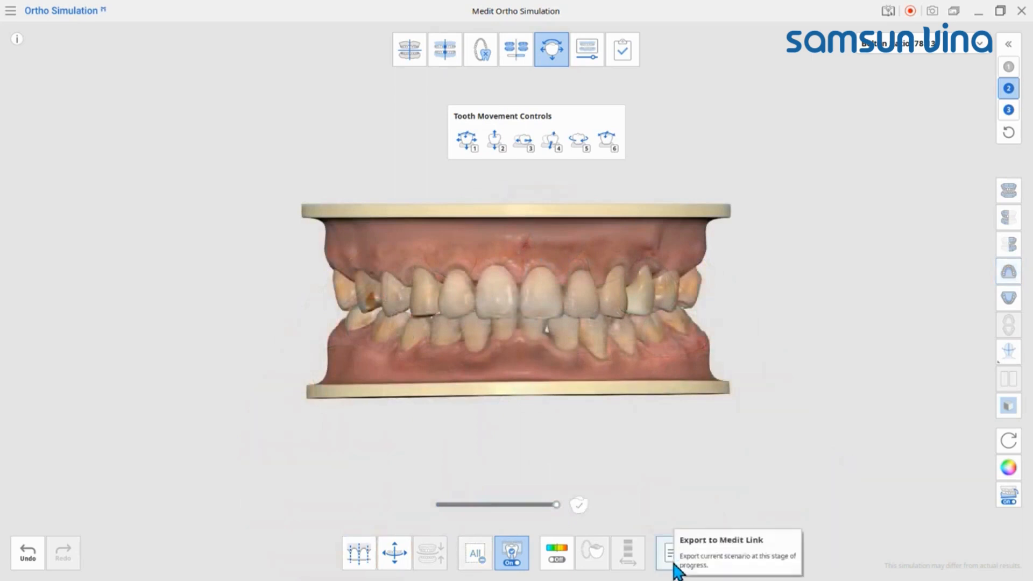
# Step: Set up a Medit Link export of the current step named Ortho - 001, as Teeth Only with the Closed option
pyautogui.click(672, 565)
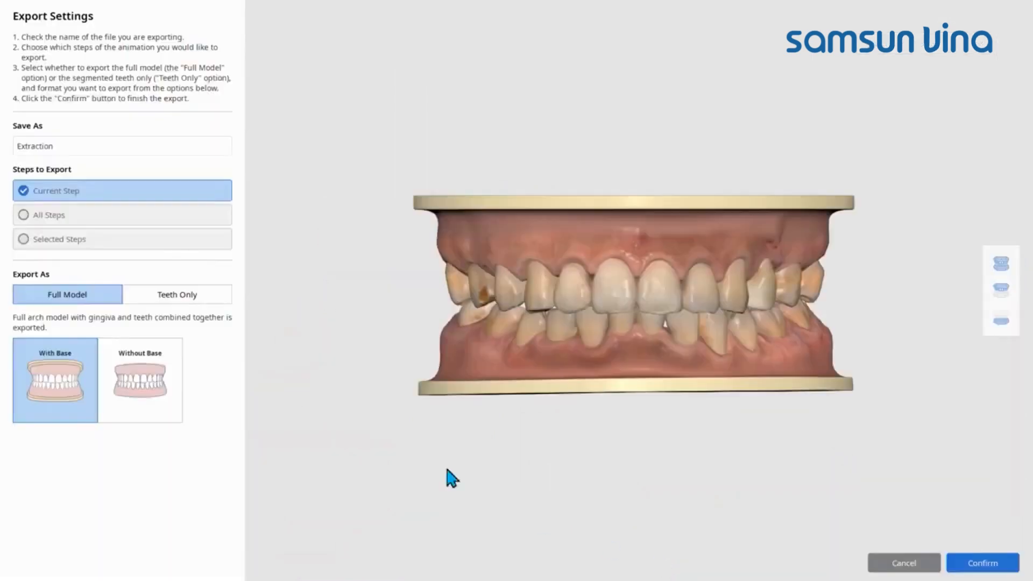
pyautogui.moveTo(111, 147); pyautogui.dragTo(2, 138)
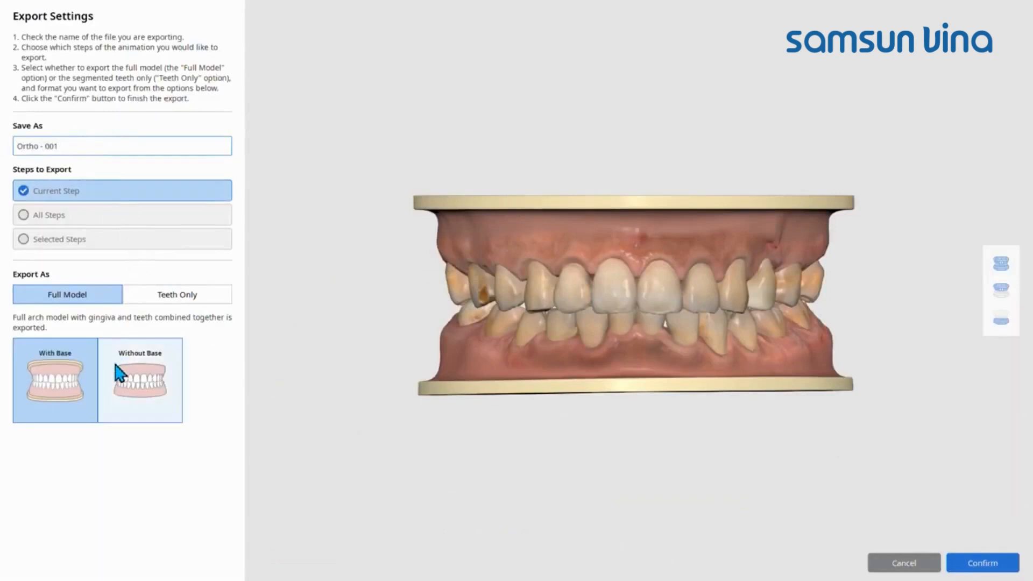
pyautogui.click(182, 298)
pyautogui.click(144, 368)
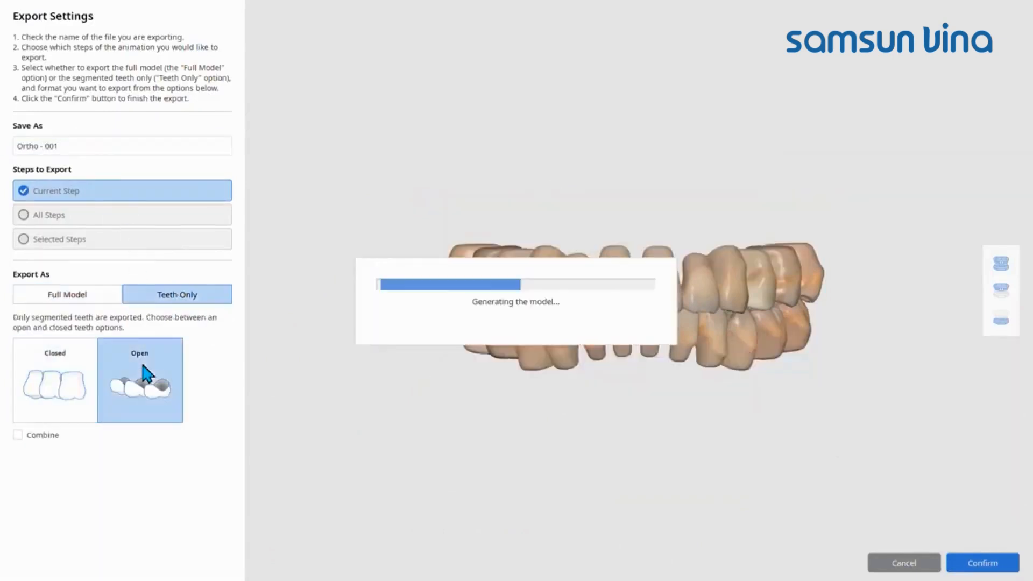
pyautogui.click(47, 369)
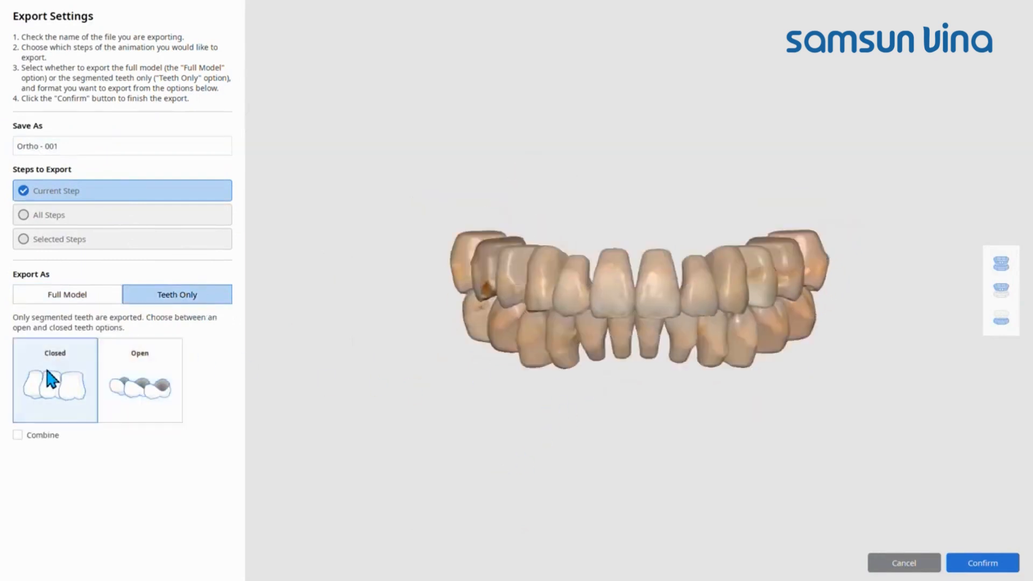
pyautogui.moveTo(684, 403); pyautogui.dragTo(718, 409, button='right')
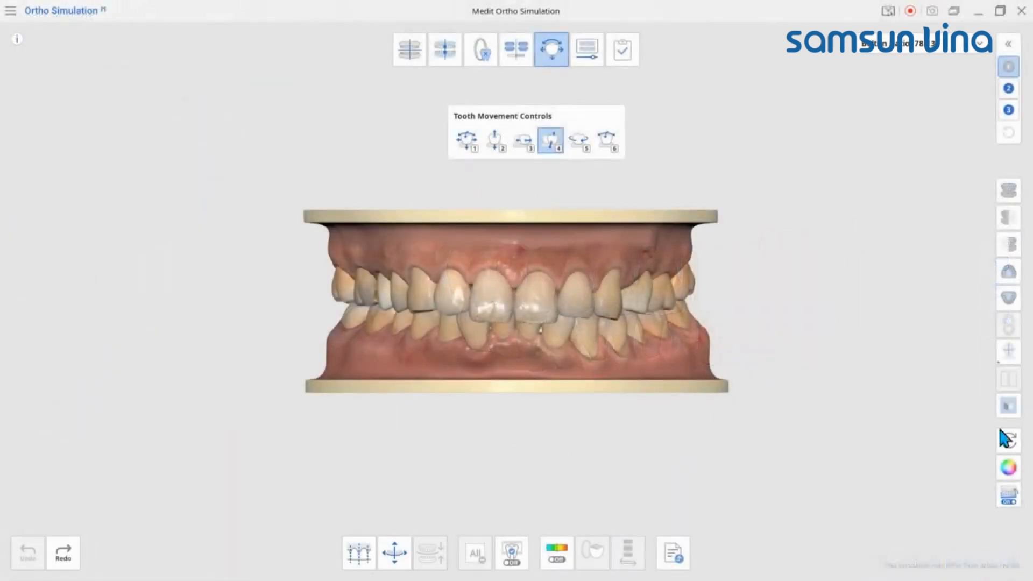
# Step: Turn on the color deviation display and, viewing the arches from below, move the upper right central incisor slightly inward
pyautogui.click(560, 559)
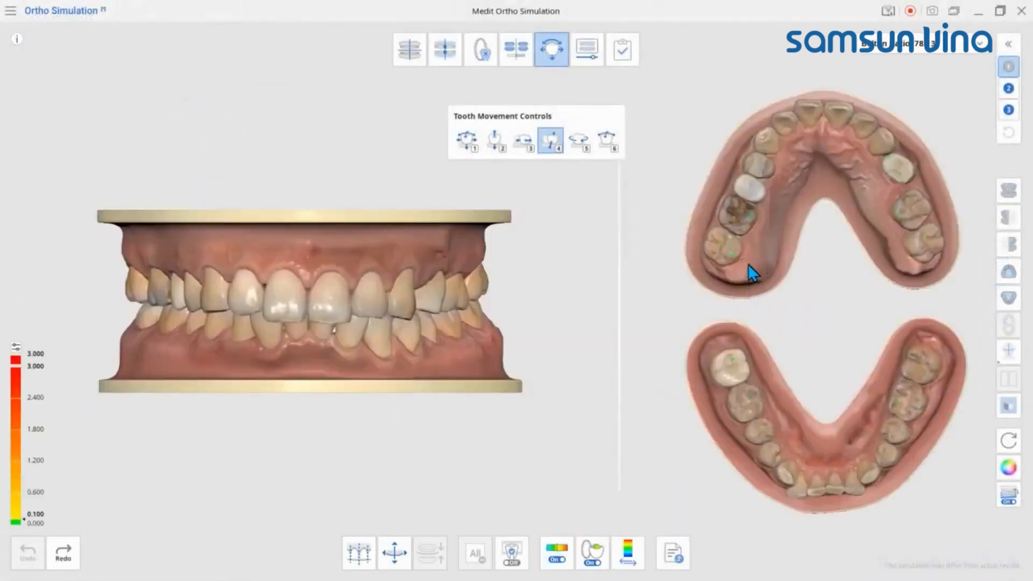
pyautogui.moveTo(316, 300); pyautogui.dragTo(328, 121, button='right')
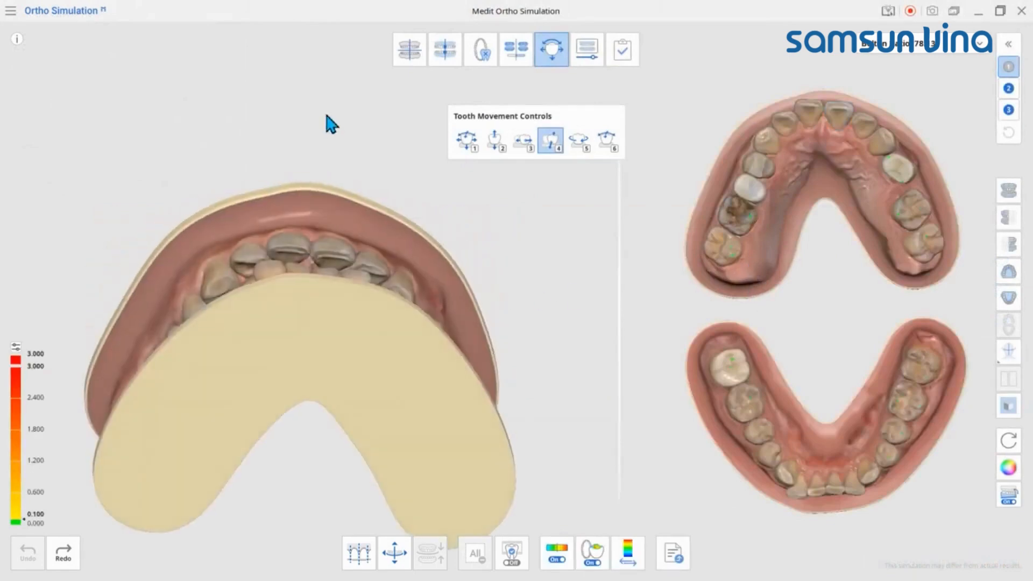
pyautogui.moveTo(290, 249); pyautogui.dragTo(288, 265)
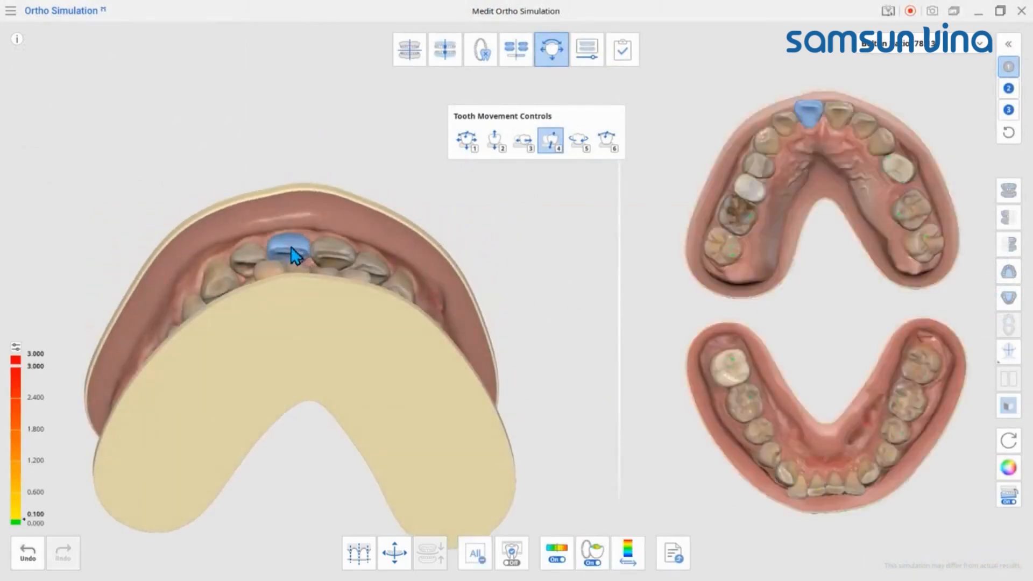
pyautogui.click(1009, 193)
pyautogui.click(280, 310)
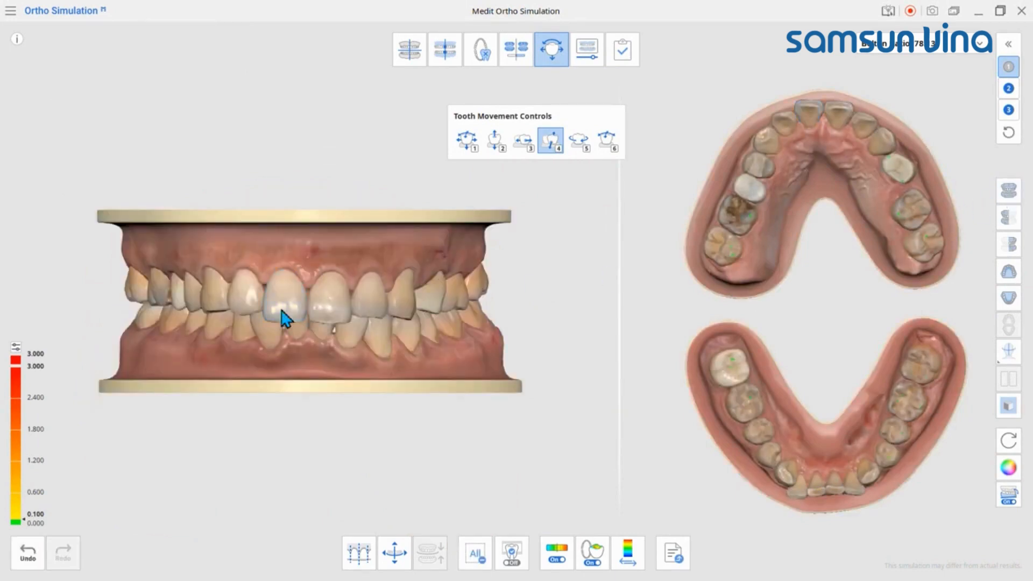
# Step: Go to the animation stage and play the tooth movement of scenario 3 for the upper arch and the lower arch
pyautogui.click(589, 59)
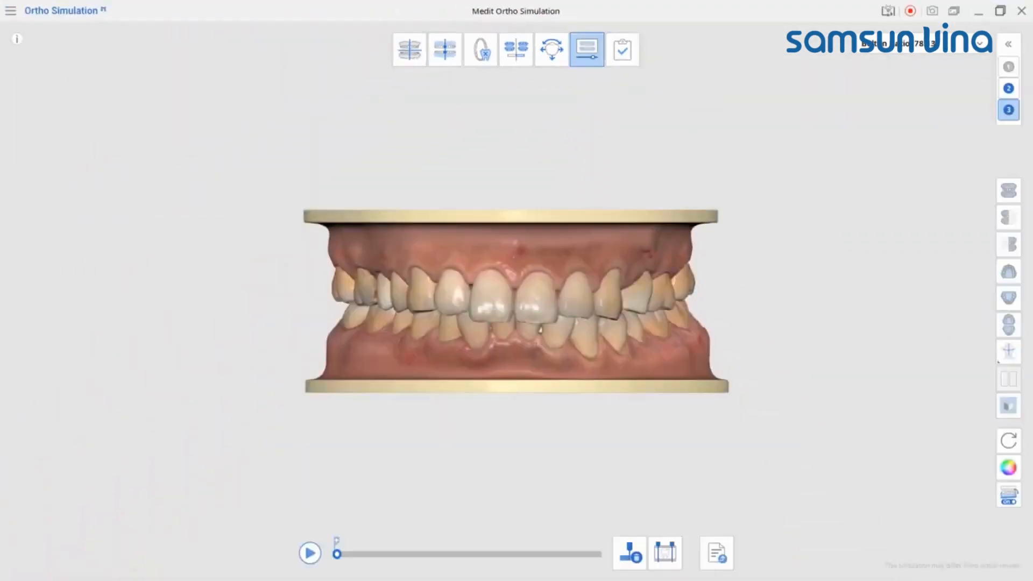
pyautogui.click(1009, 274)
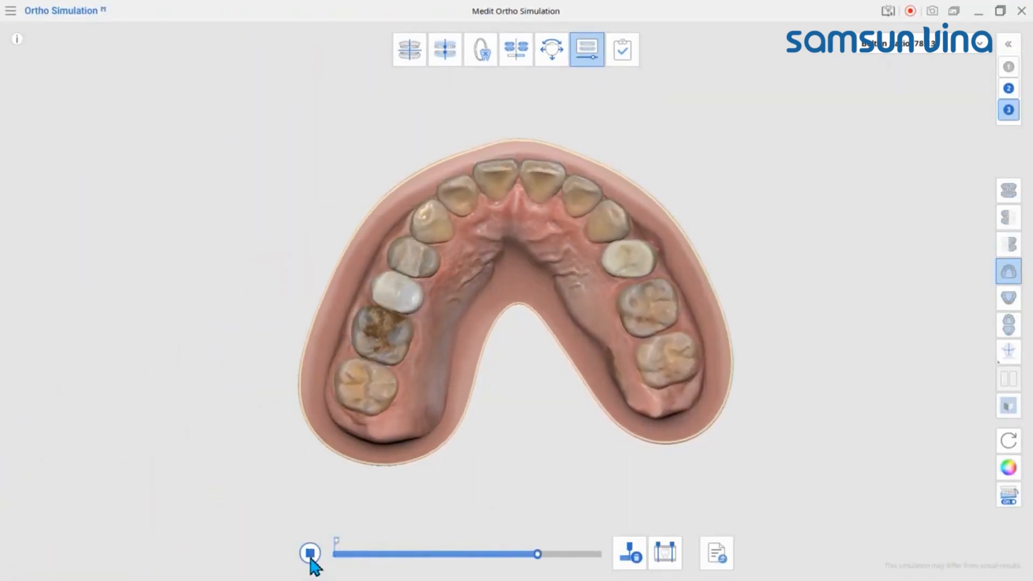
pyautogui.click(1010, 298)
pyautogui.click(310, 554)
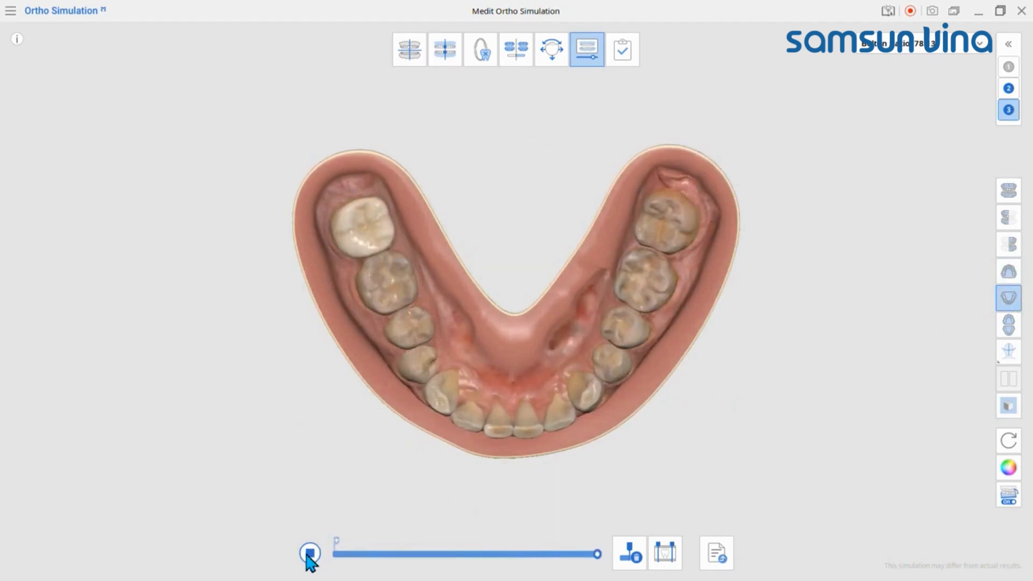
pyautogui.click(311, 554)
# Step: Try placing two step markers along the middle of the animation timeline, and delete them
pyautogui.moveTo(344, 554); pyautogui.dragTo(476, 554)
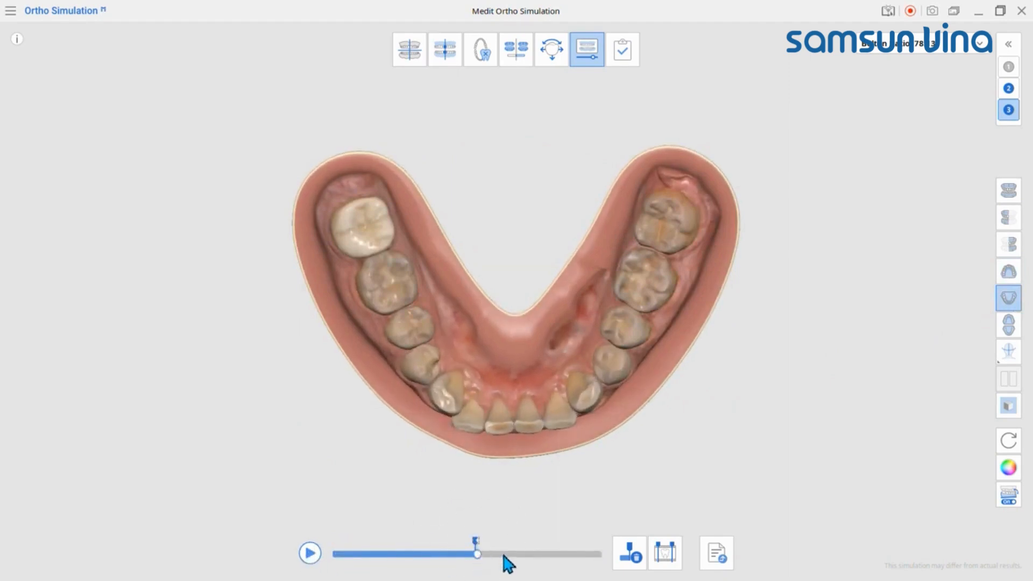
pyautogui.moveTo(507, 557); pyautogui.dragTo(525, 556)
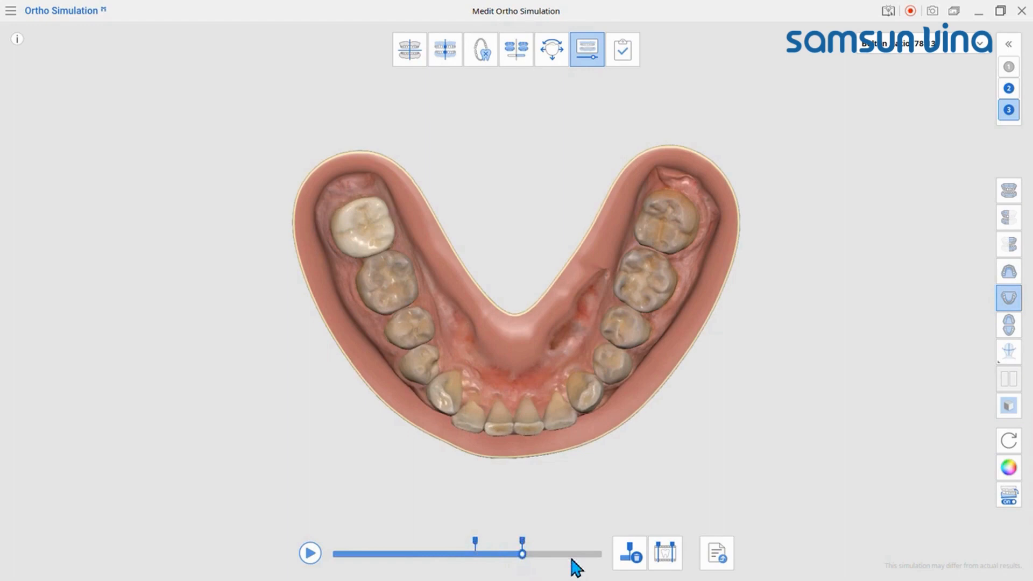
pyautogui.click(630, 559)
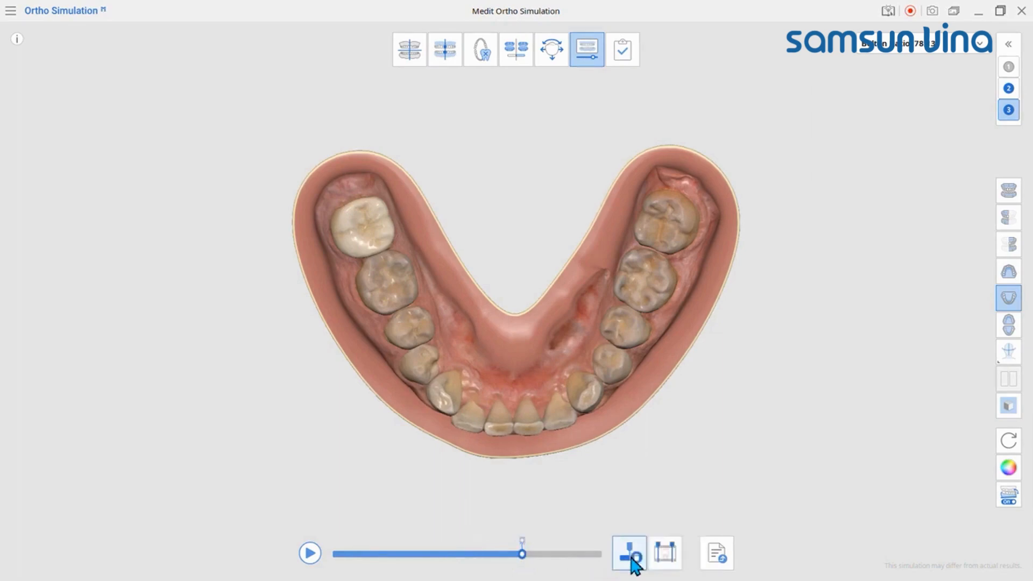
# Step: Split the animation into 6 even steps and play it
pyautogui.click(666, 559)
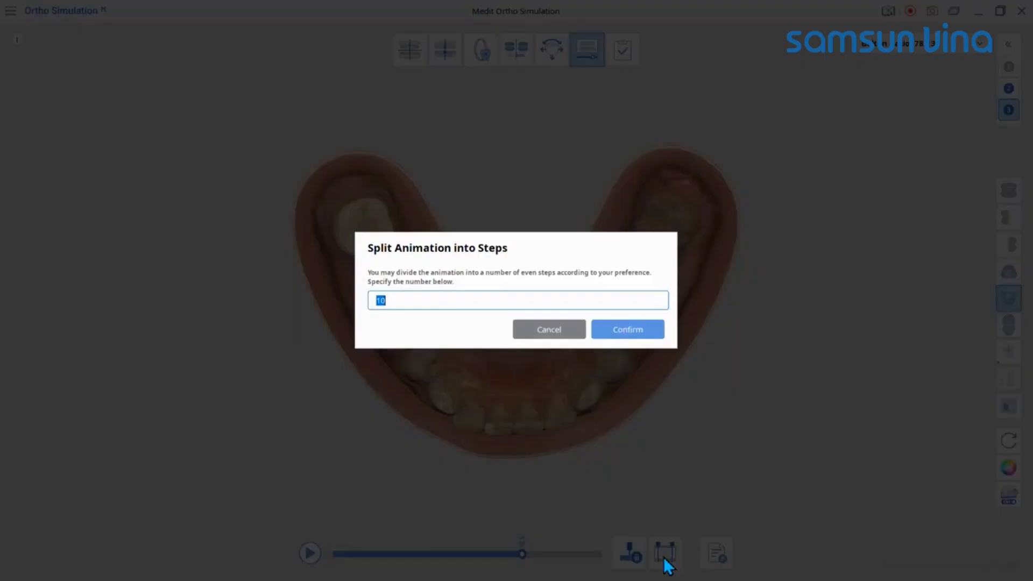
pyautogui.write('6')
pyautogui.click(638, 331)
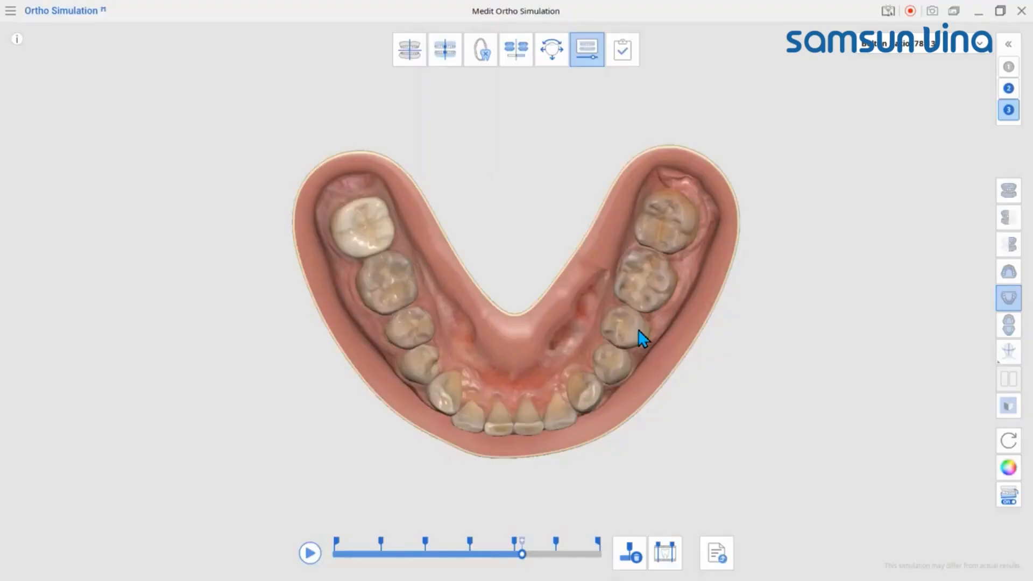
pyautogui.click(310, 554)
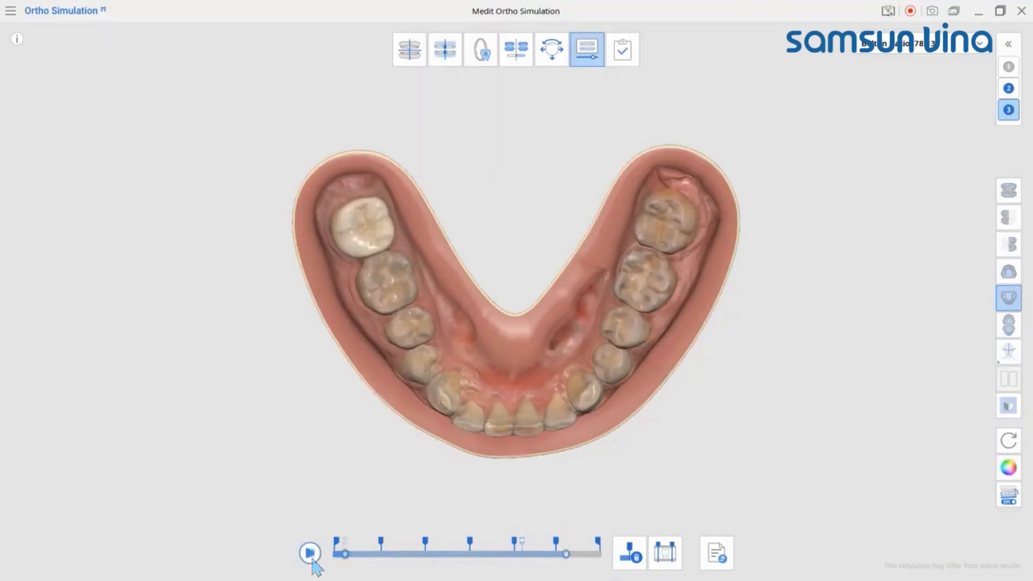
# Step: Open the export settings for the Fixed scenario, choose All Steps and preview steps 3 to 6 of the movement
pyautogui.click(717, 554)
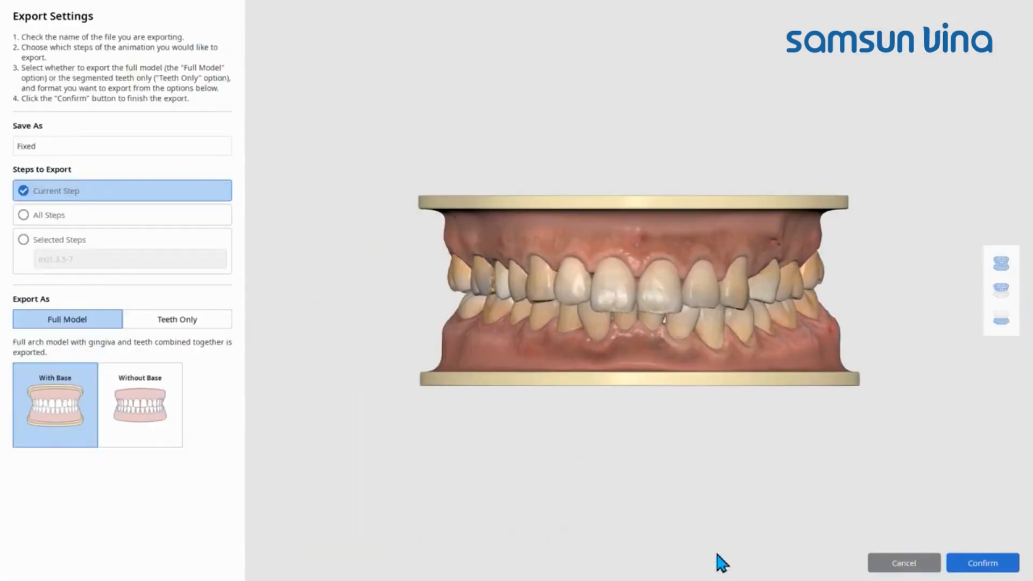
pyautogui.click(86, 214)
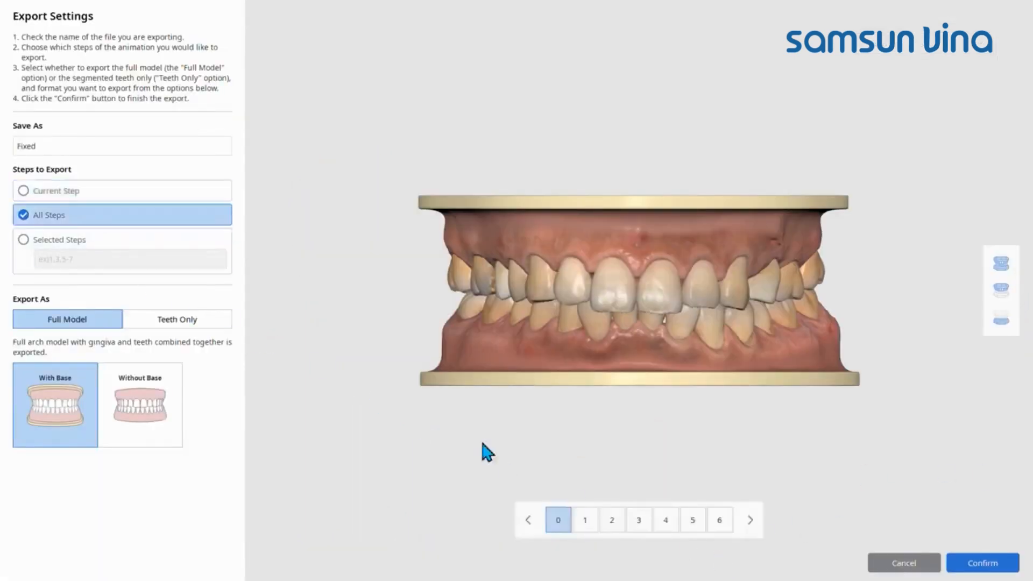
pyautogui.click(640, 519)
pyautogui.click(665, 519)
pyautogui.click(692, 519)
pyautogui.click(719, 520)
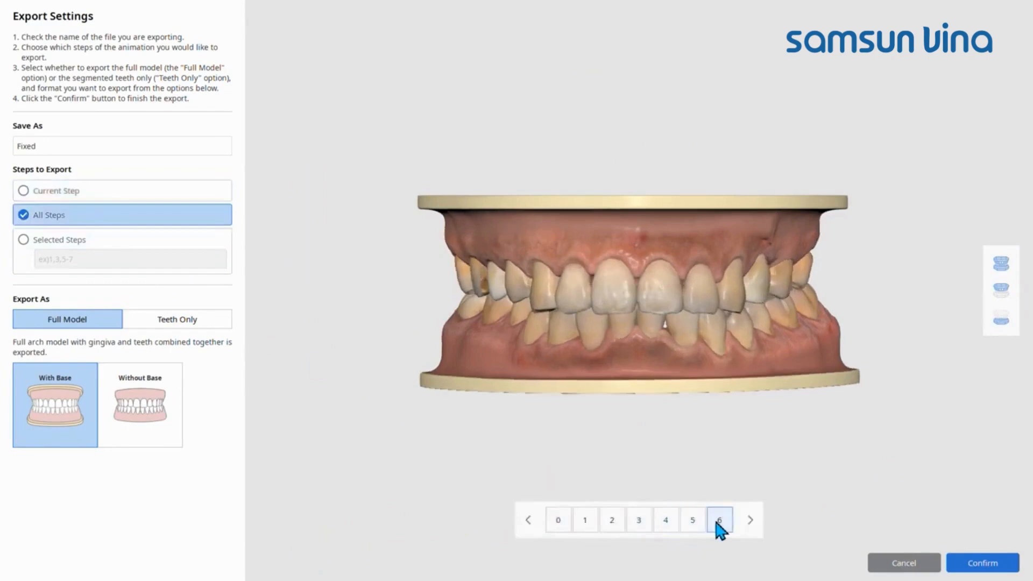
# Step: Limit the Fixed export to selected steps 4-6 and export them as a Full Model With Base
pyautogui.click(27, 243)
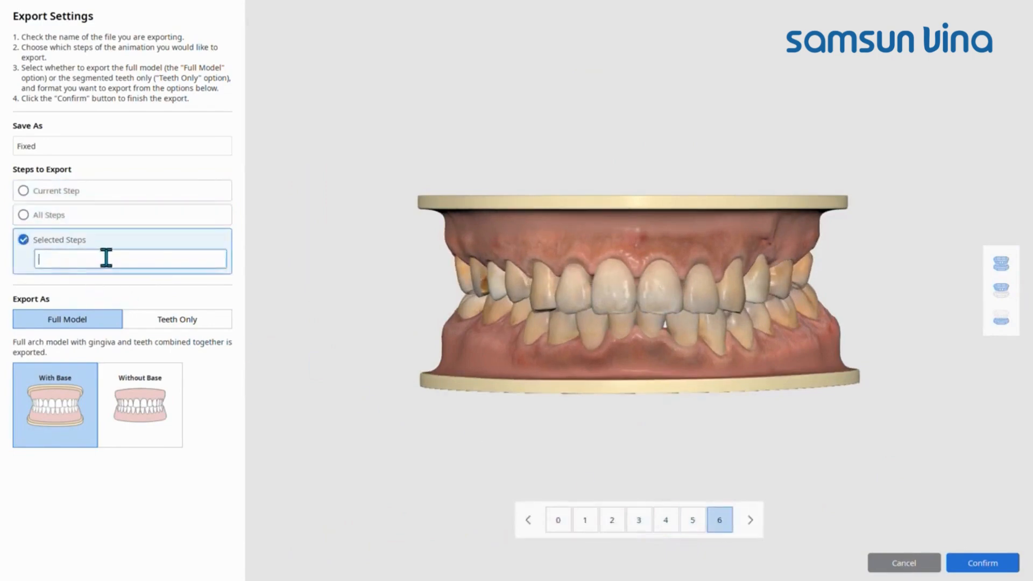
pyautogui.write('4-6')
pyautogui.click(1003, 564)
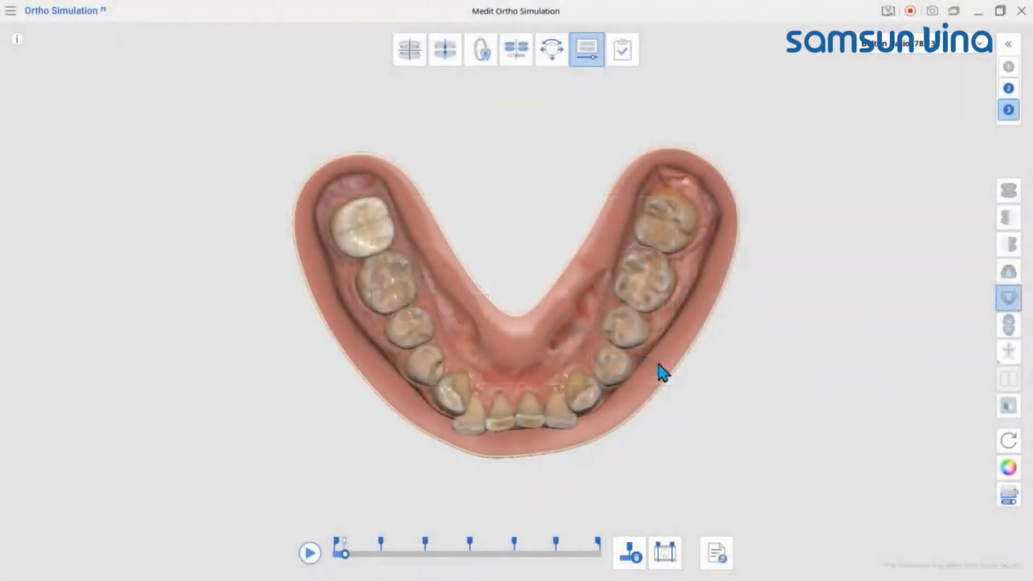
# Step: Complete the case by saving the Extraction and Fixed results to Medit Link with all patient and case information selected for the report
pyautogui.click(629, 59)
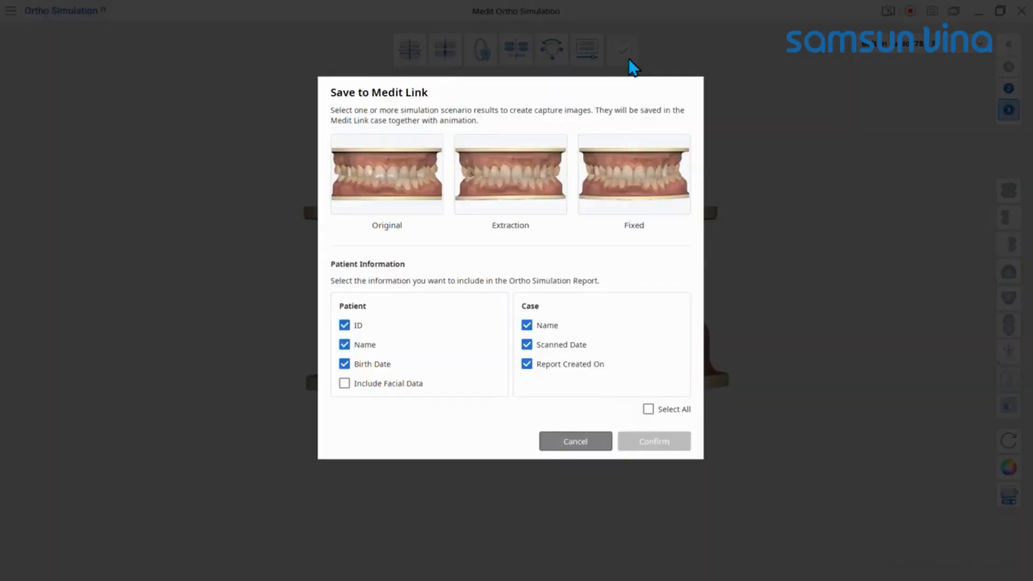
pyautogui.click(530, 202)
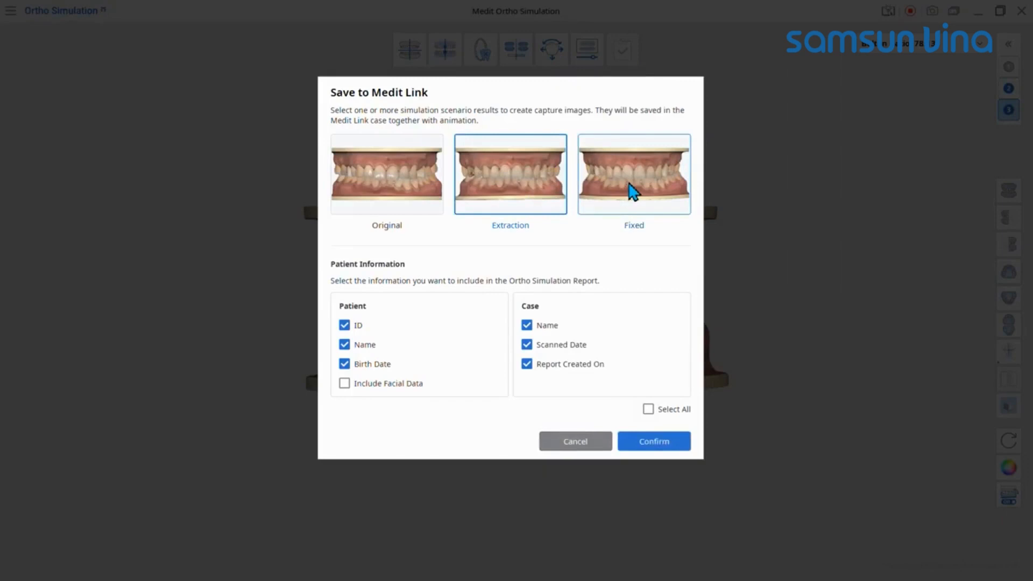
pyautogui.click(526, 325)
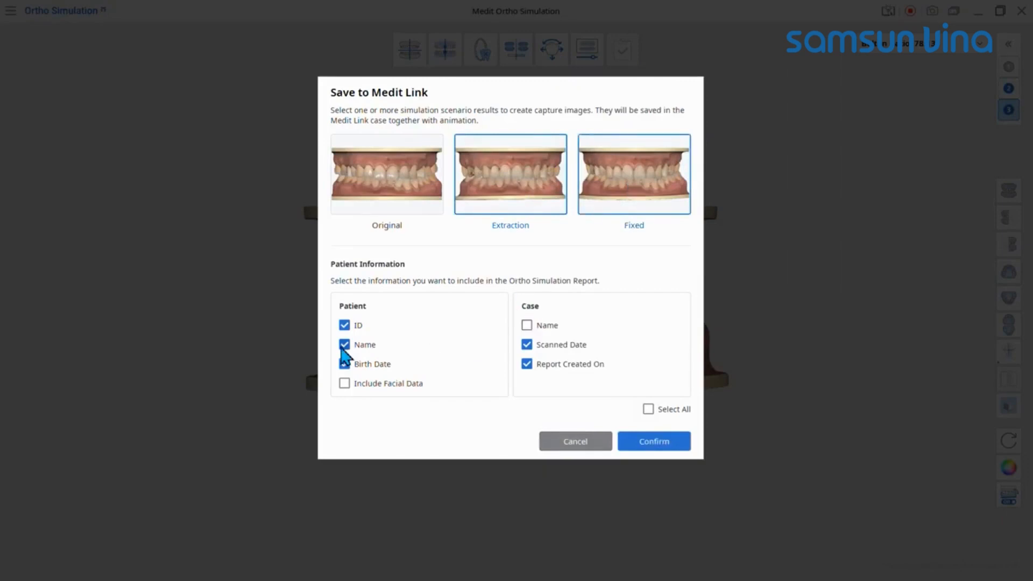
pyautogui.click(648, 409)
pyautogui.click(681, 445)
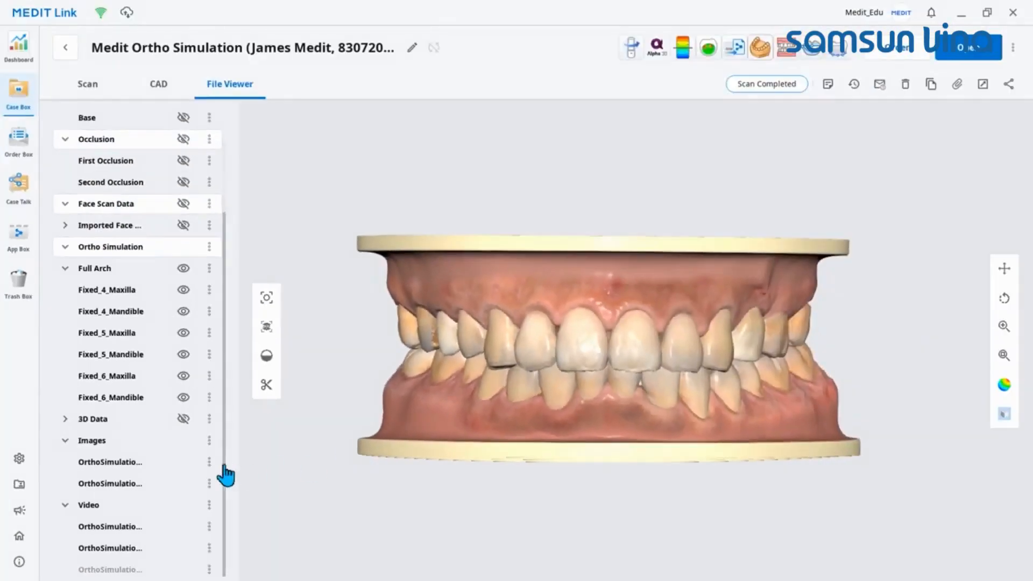
# Step: In Medit Link, open the OrthoSimulation_Extraction.png report and enlarge its preview to nearly fill the window
pyautogui.click(137, 464)
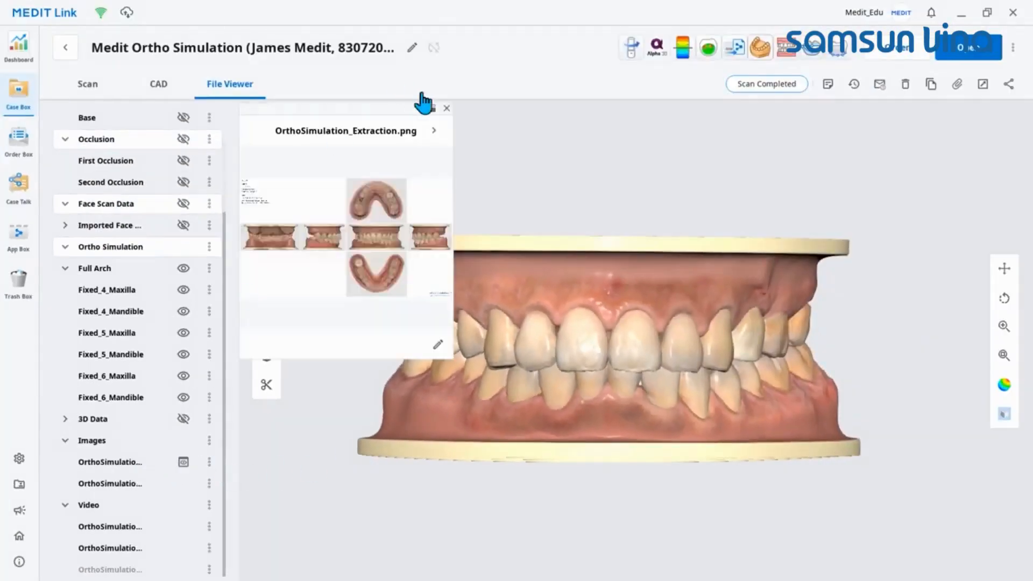
pyautogui.moveTo(395, 112); pyautogui.dragTo(205, 28)
pyautogui.moveTo(267, 282); pyautogui.dragTo(945, 546)
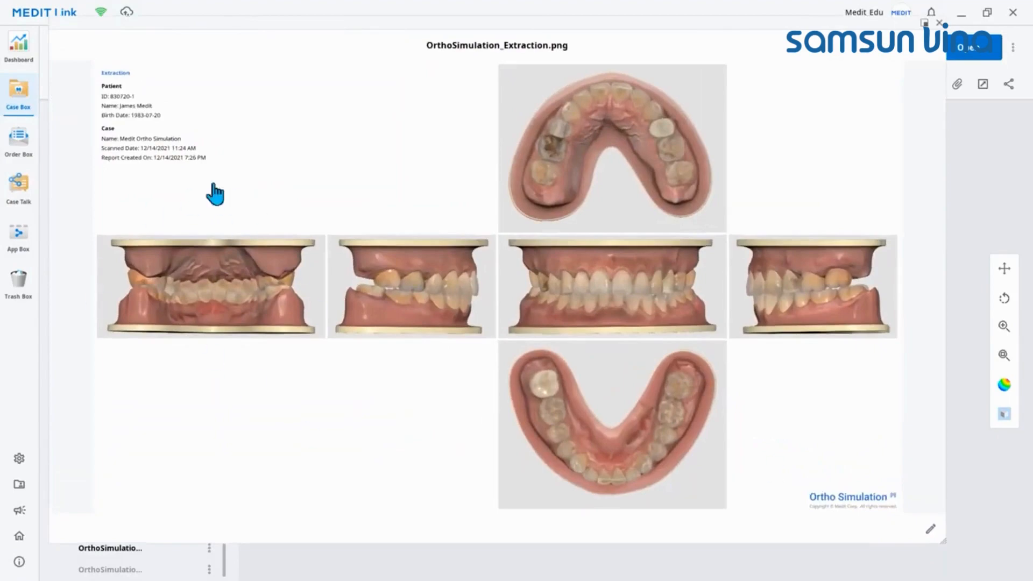
# Step: Annotate the Extraction report with short black pen strokes at both sides of the rear-view model image, and save it as an attachment
pyautogui.click(932, 538)
pyautogui.moveTo(146, 281); pyautogui.dragTo(155, 306)
pyautogui.moveTo(320, 281); pyautogui.dragTo(312, 306)
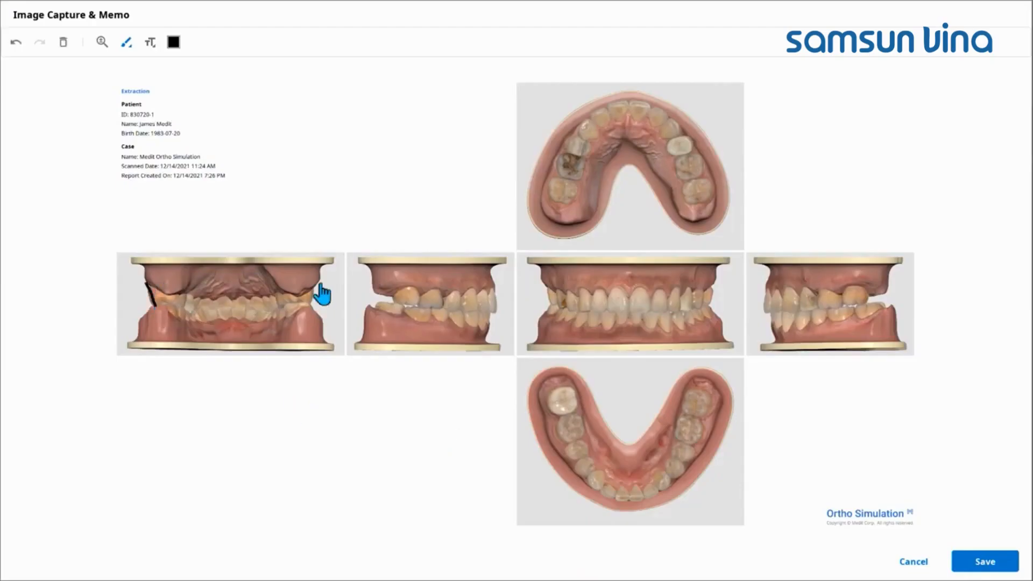
pyautogui.click(989, 563)
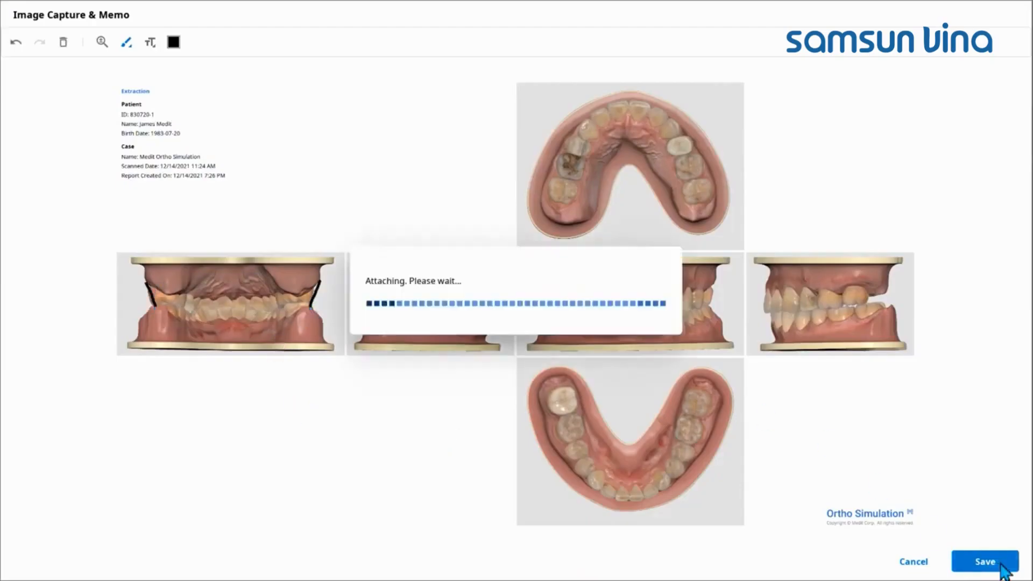
# Step: Open the OrthoSimulation_Extraction.mkv video from the case files and play it
pyautogui.scroll(-3, 168, 530)
pyautogui.click(134, 530)
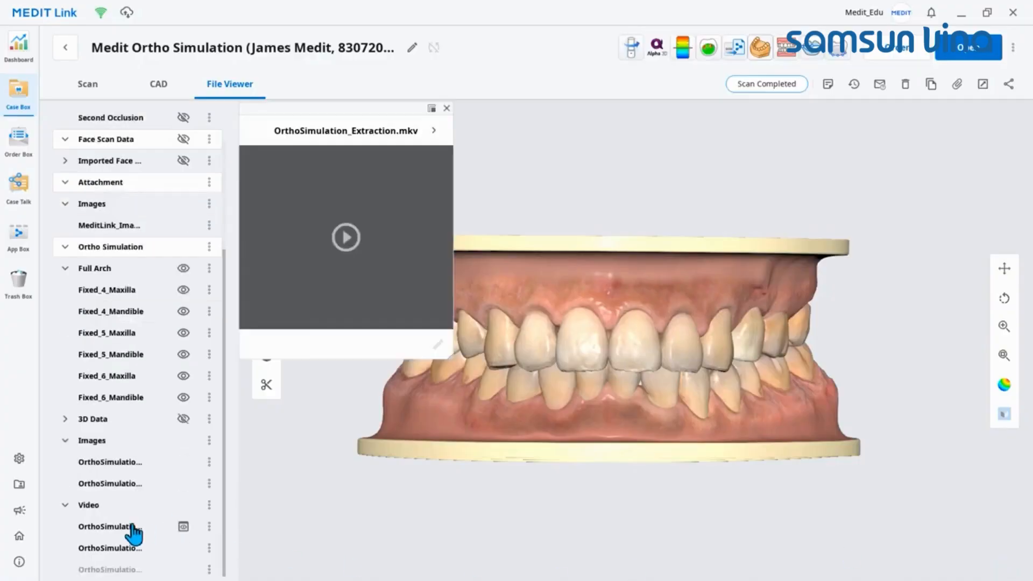
pyautogui.click(346, 233)
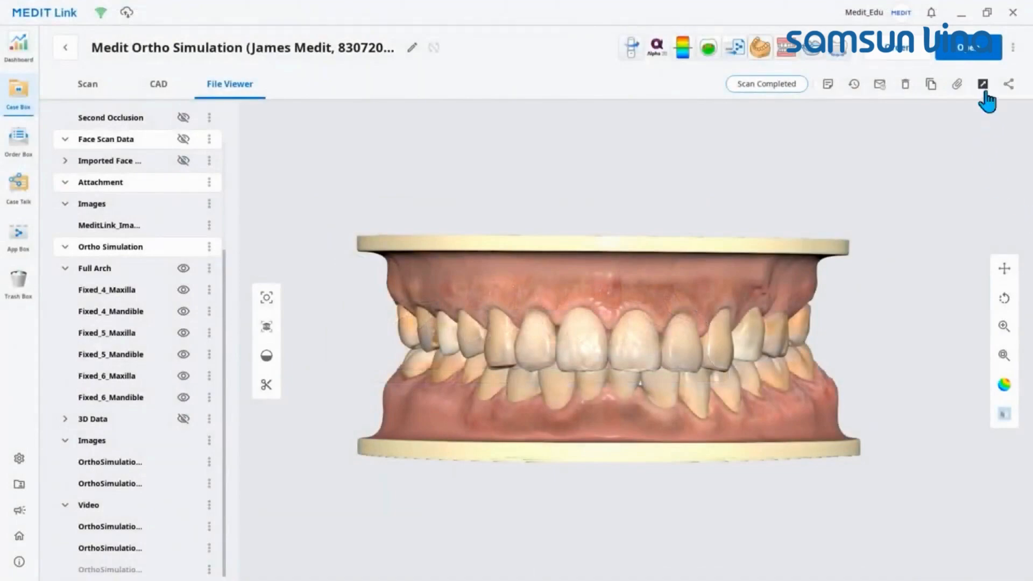
# Step: Export only the Ortho Simulation files from the case, excluding the Maxilla, Mandible, Occlusion, Face Scan Data and Attachment groups with the attached images
pyautogui.click(984, 85)
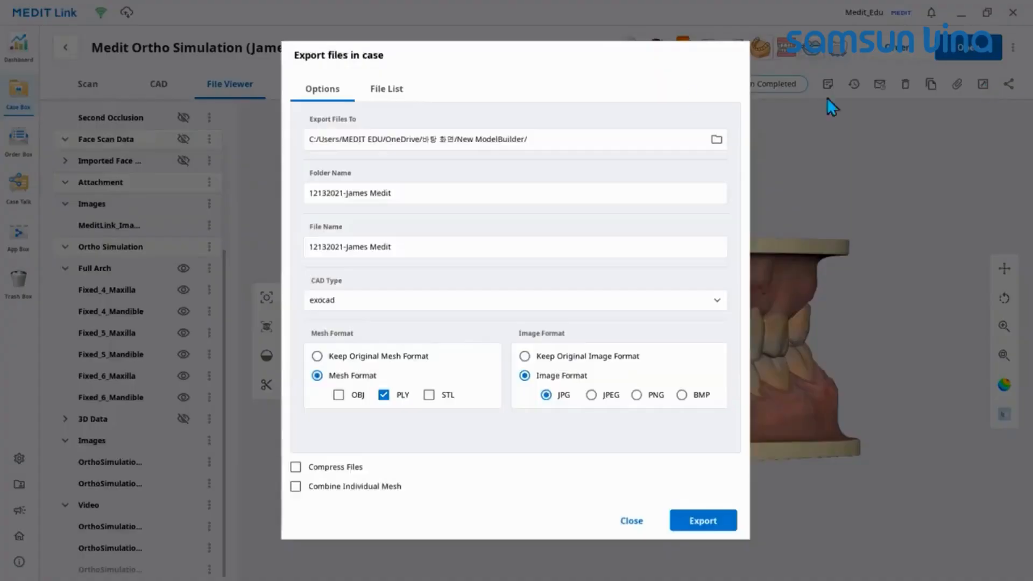
pyautogui.click(387, 89)
pyautogui.click(310, 122)
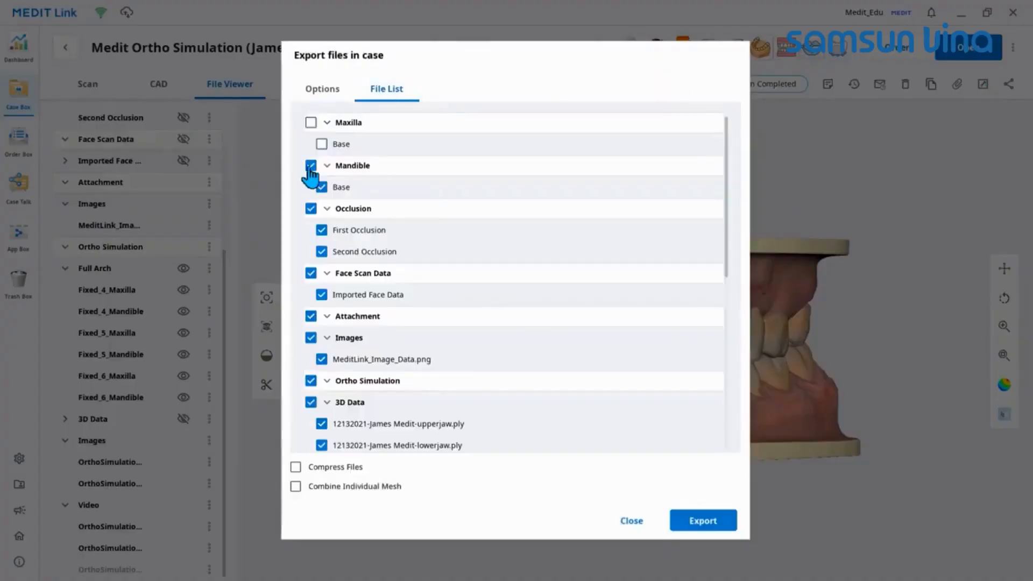
pyautogui.click(311, 165)
pyautogui.click(311, 208)
pyautogui.click(311, 272)
pyautogui.click(311, 316)
pyautogui.click(311, 337)
pyautogui.scroll(-4, 341, 401)
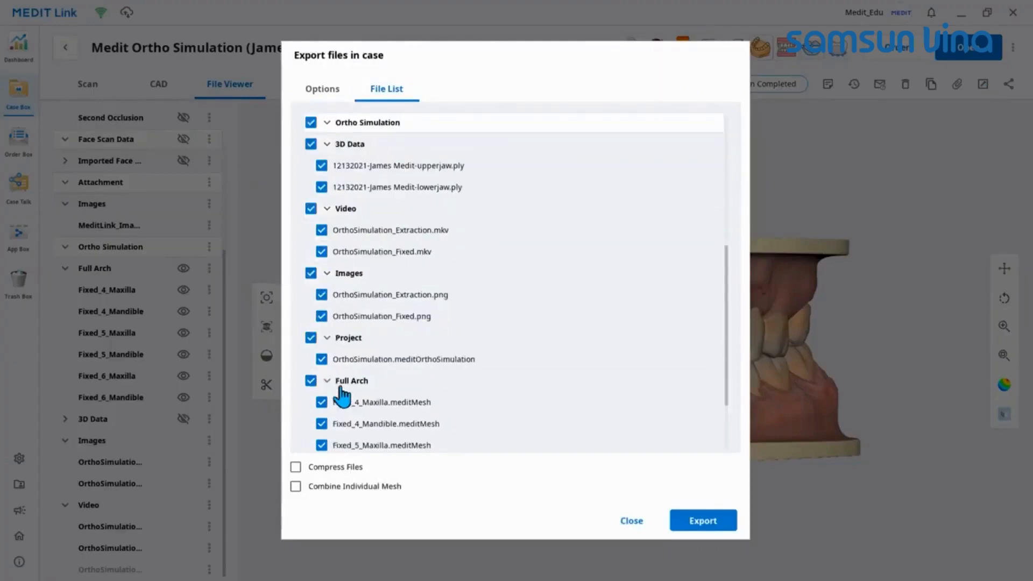
pyautogui.scroll(3, 341, 398)
pyautogui.click(723, 523)
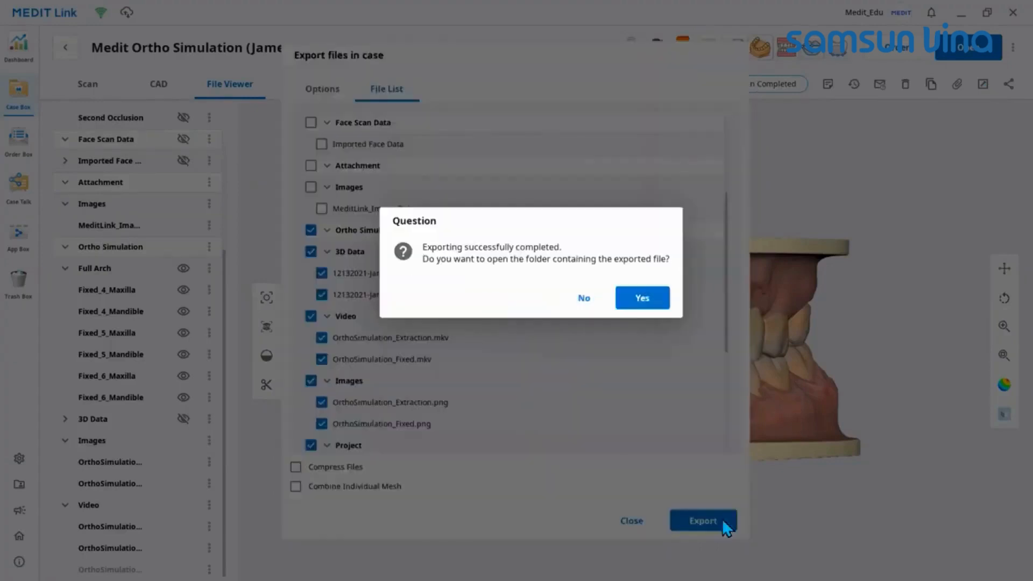
pyautogui.click(645, 297)
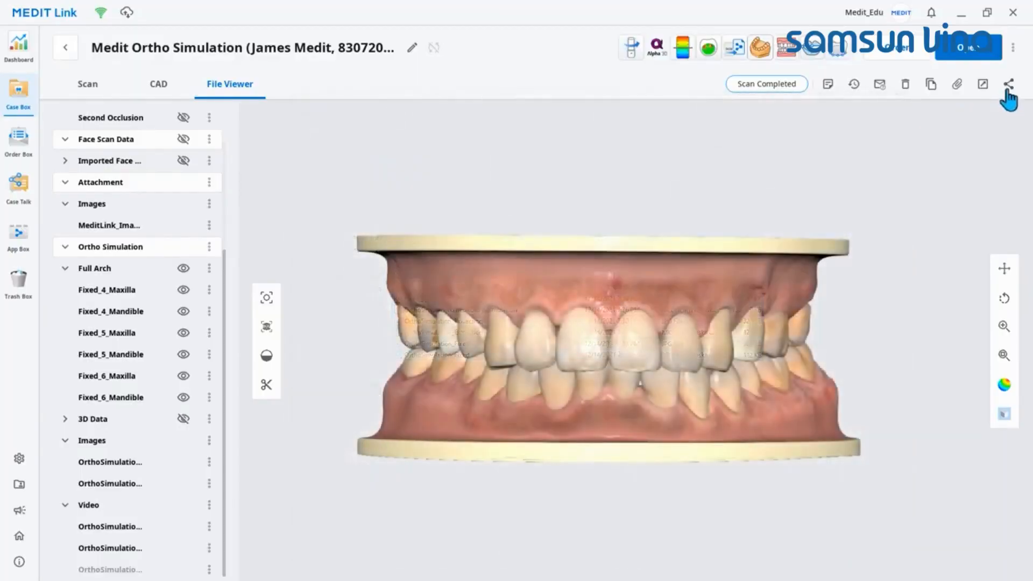
# Step: Choose the OrthoSimulation images and videos, the Fixed_4 to Fixed_6 meshes, and both jaw PLY files for sharing through Case Talk
pyautogui.click(1010, 86)
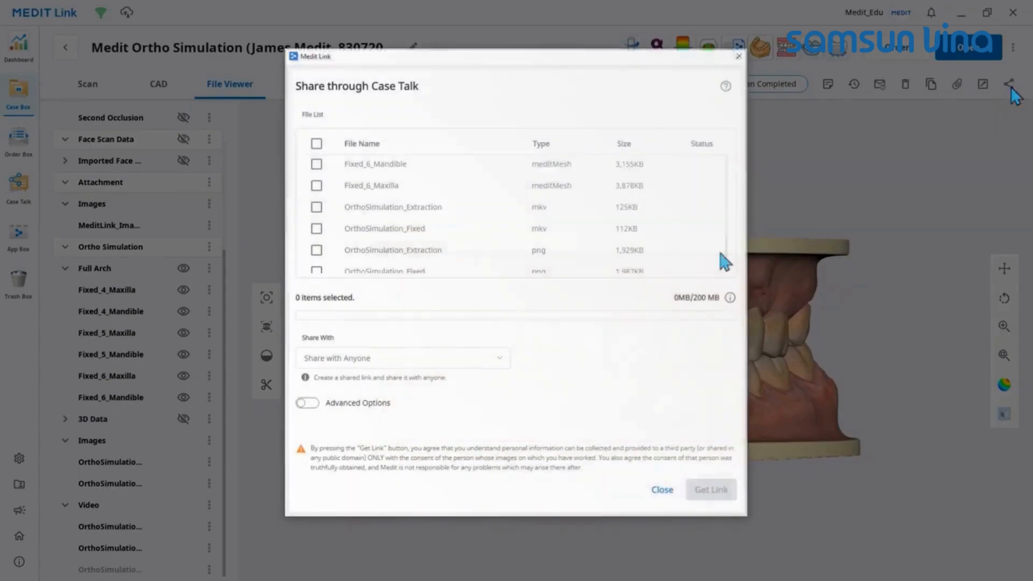
pyautogui.scroll(-1, 725, 262)
pyautogui.click(316, 261)
pyautogui.click(317, 240)
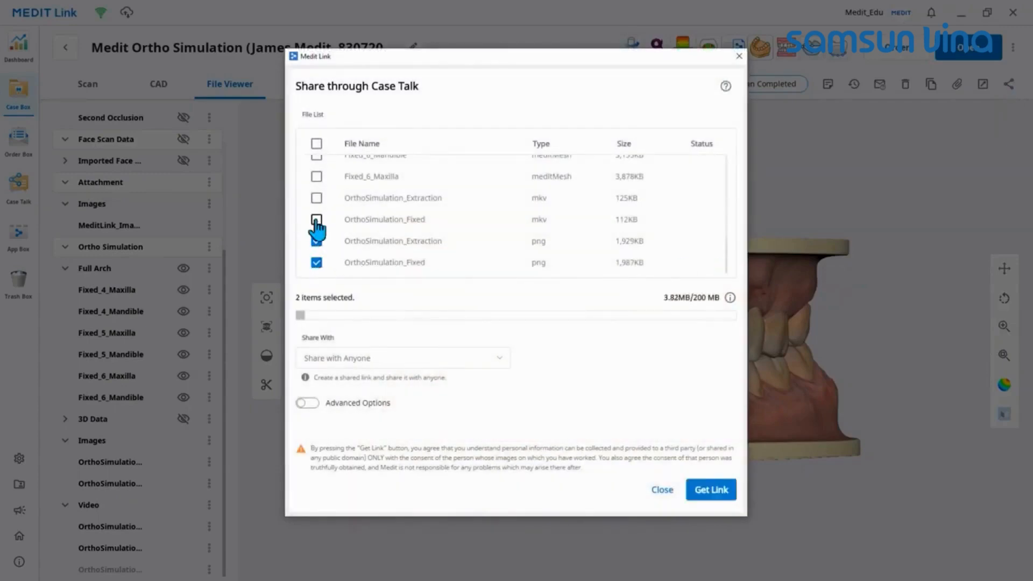
pyautogui.click(316, 219)
pyautogui.click(317, 198)
pyautogui.click(317, 176)
pyautogui.scroll(1, 320, 215)
pyautogui.click(317, 219)
pyautogui.click(316, 198)
pyautogui.click(316, 177)
pyautogui.scroll(1, 316, 215)
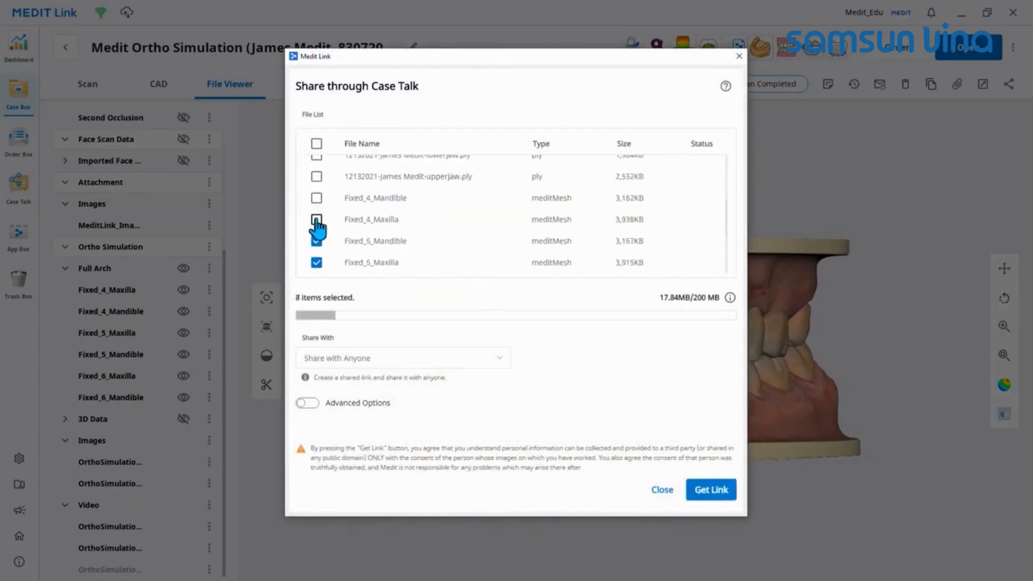
pyautogui.click(317, 220)
pyautogui.click(317, 198)
pyautogui.click(316, 177)
pyautogui.scroll(1, 345, 216)
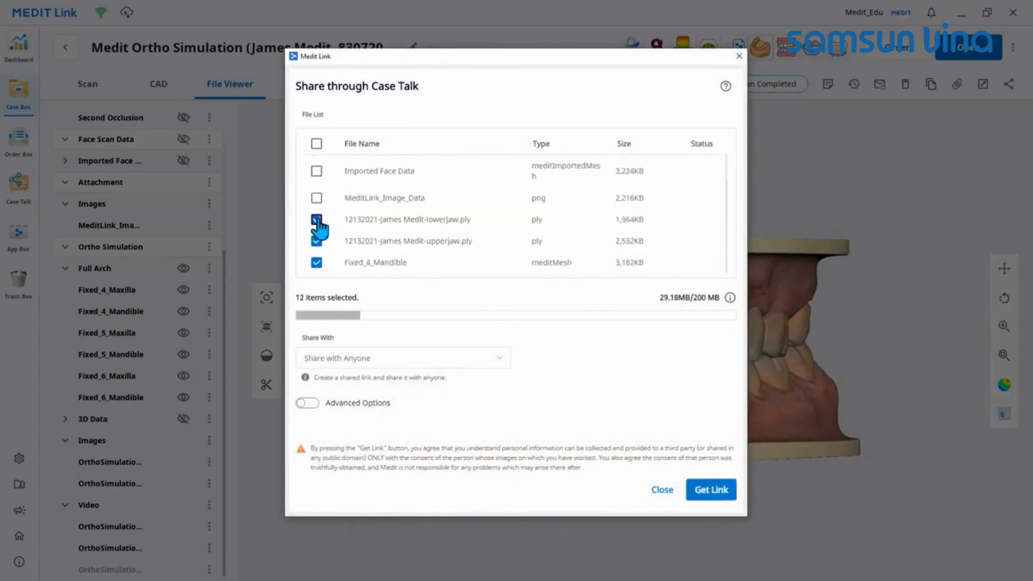
# Step: Share with specific people, adding a recipient's e-mail address and a recipient's phone number with country code 82
pyautogui.click(491, 361)
pyautogui.click(407, 407)
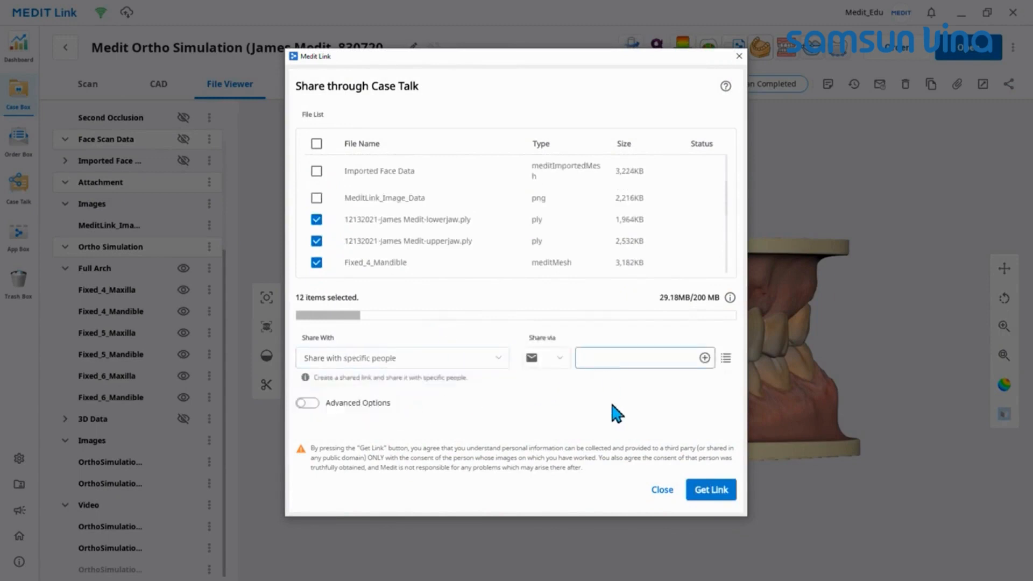
pyautogui.click(703, 359)
pyautogui.click(557, 360)
pyautogui.click(564, 411)
pyautogui.write('010')
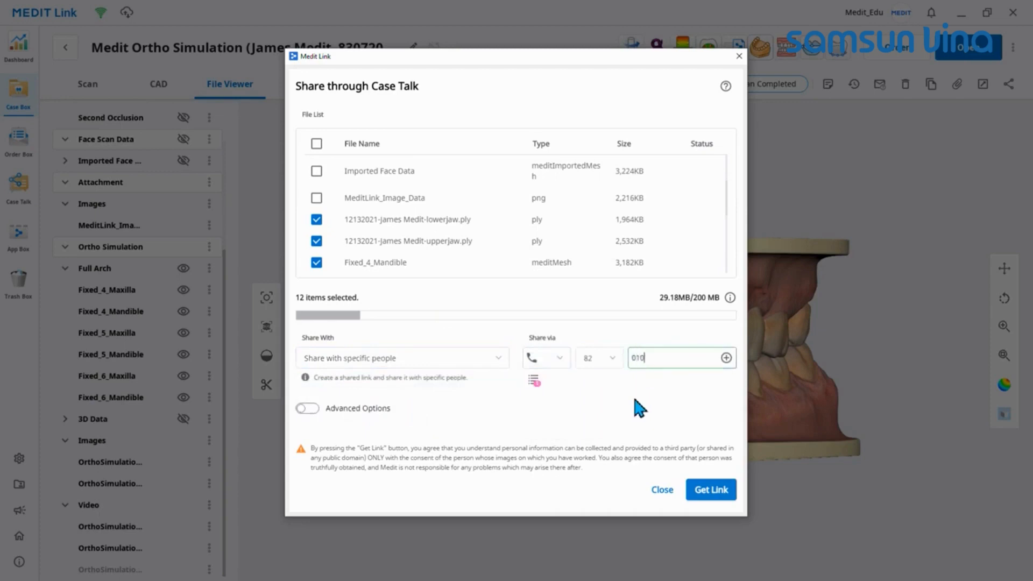
pyautogui.write('-0000-0000')
pyautogui.click(726, 359)
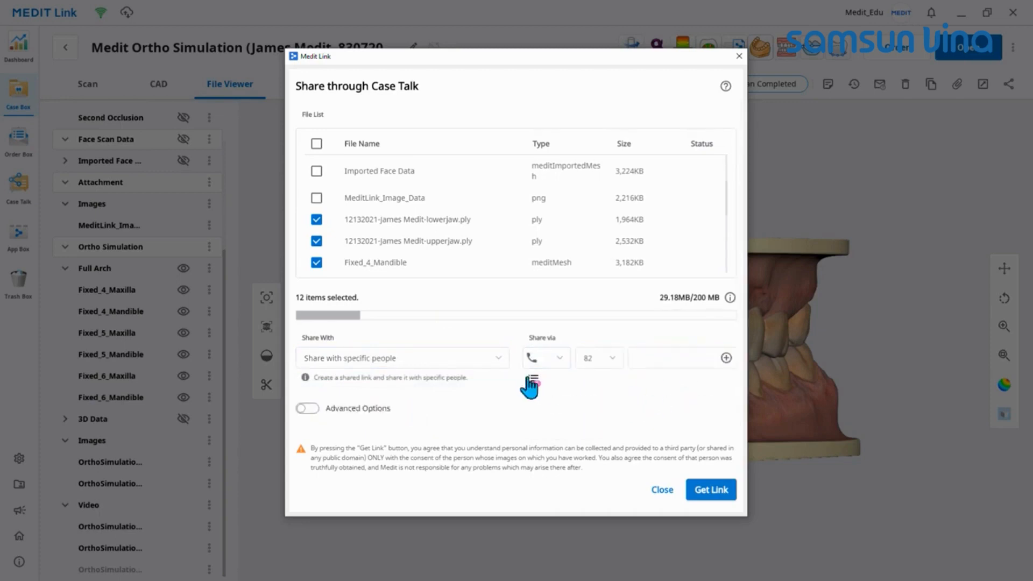
# Step: Enable the advanced sharing options and set the link's expiration date to 2022-02-28
pyautogui.click(307, 409)
pyautogui.moveTo(742, 327); pyautogui.dragTo(738, 428)
pyautogui.click(370, 342)
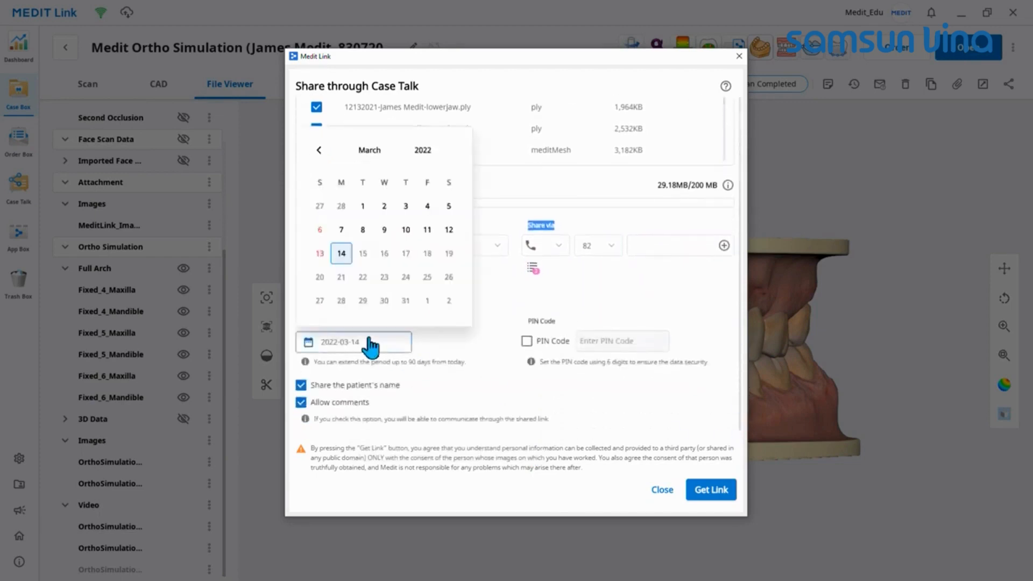
pyautogui.click(319, 150)
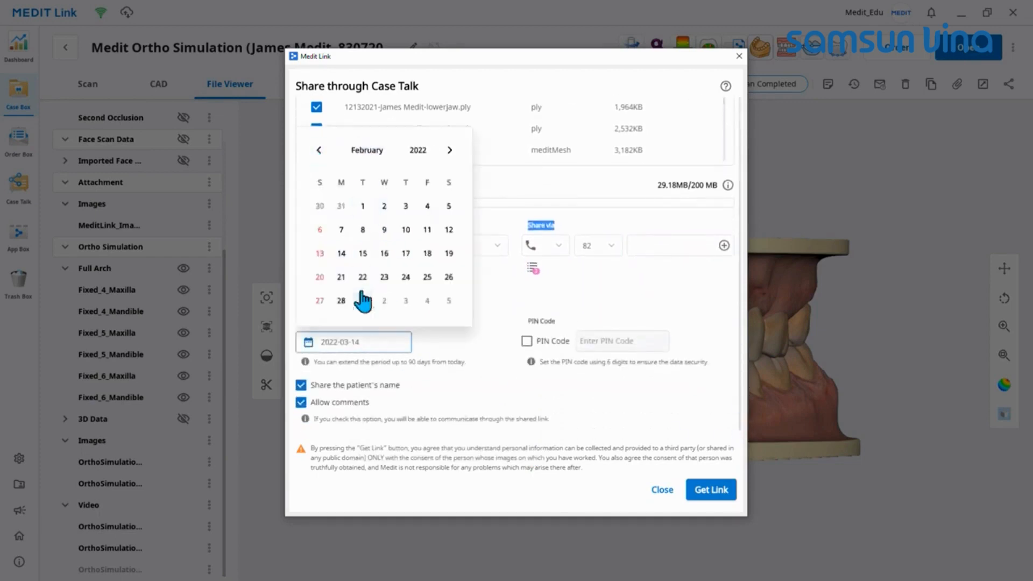
pyautogui.click(341, 298)
# Step: Protect the share with a six-digit PIN code, exclude the patient's name, and create the shared link
pyautogui.click(526, 341)
pyautogui.write('1234')
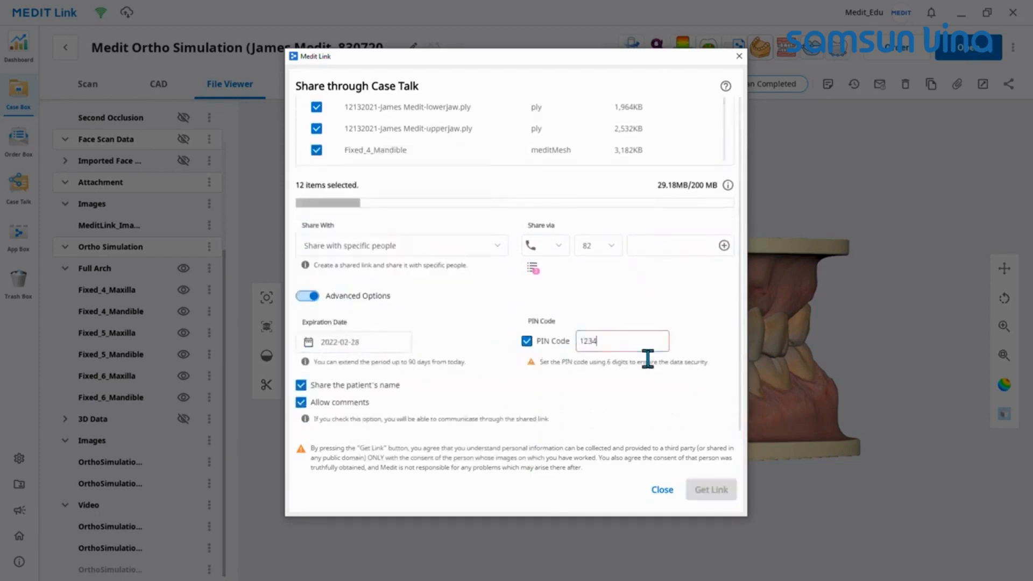
pyautogui.write('56')
pyautogui.click(377, 385)
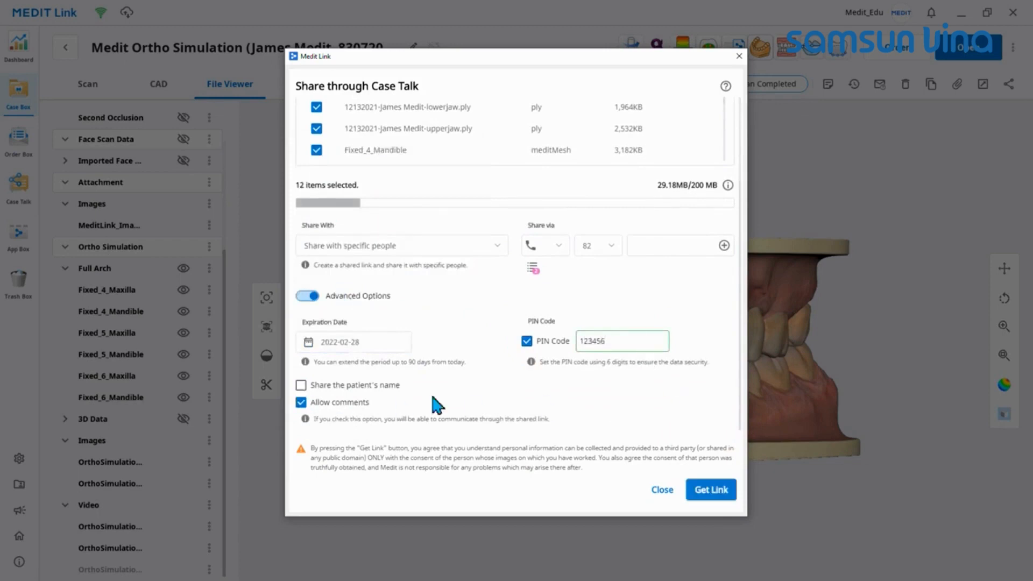
pyautogui.click(728, 496)
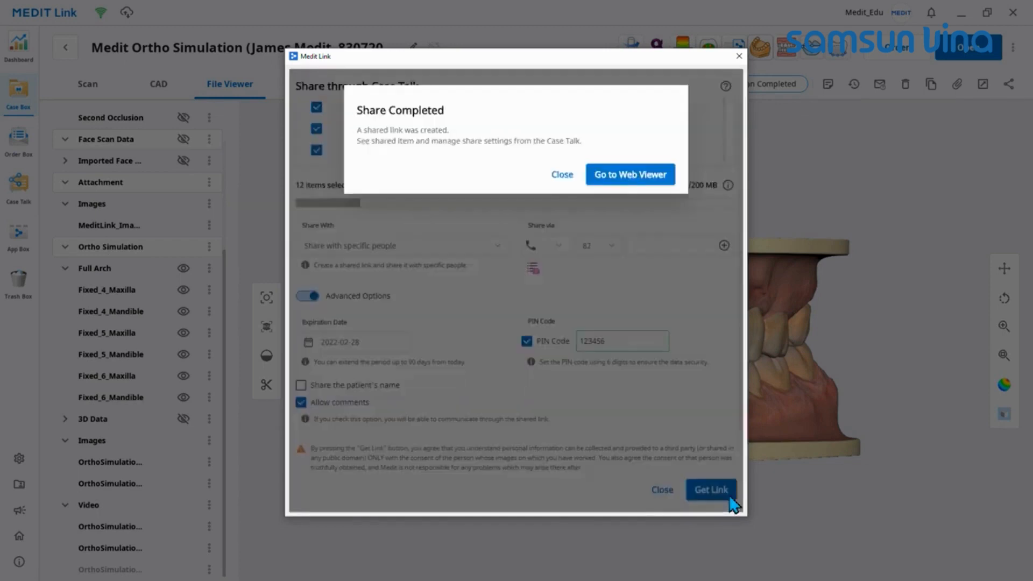
# Step: Open the shared case in the Web Viewer, hide its 3D Data group, and expand the Video and Full Arch groups
pyautogui.click(661, 175)
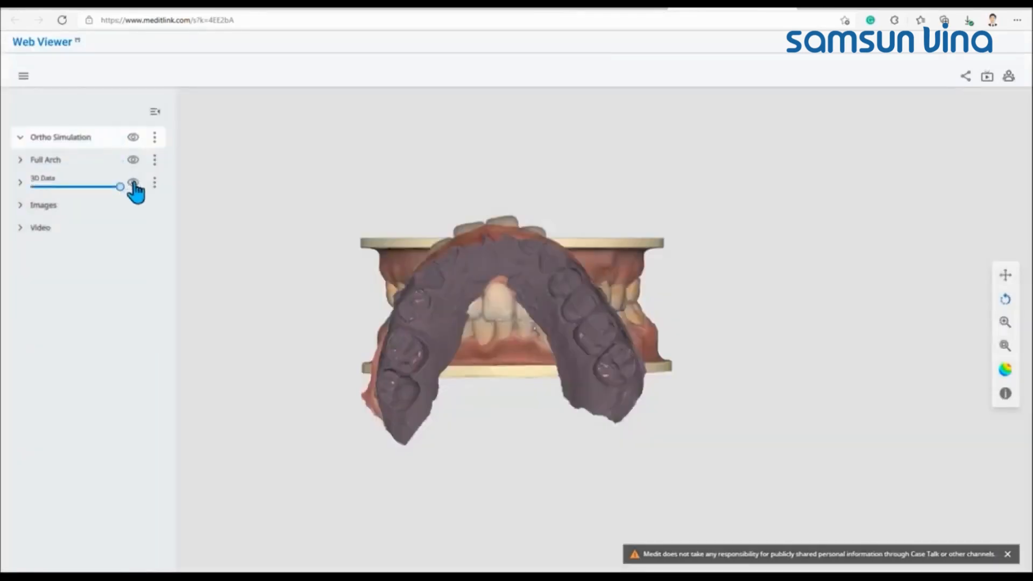
pyautogui.click(134, 183)
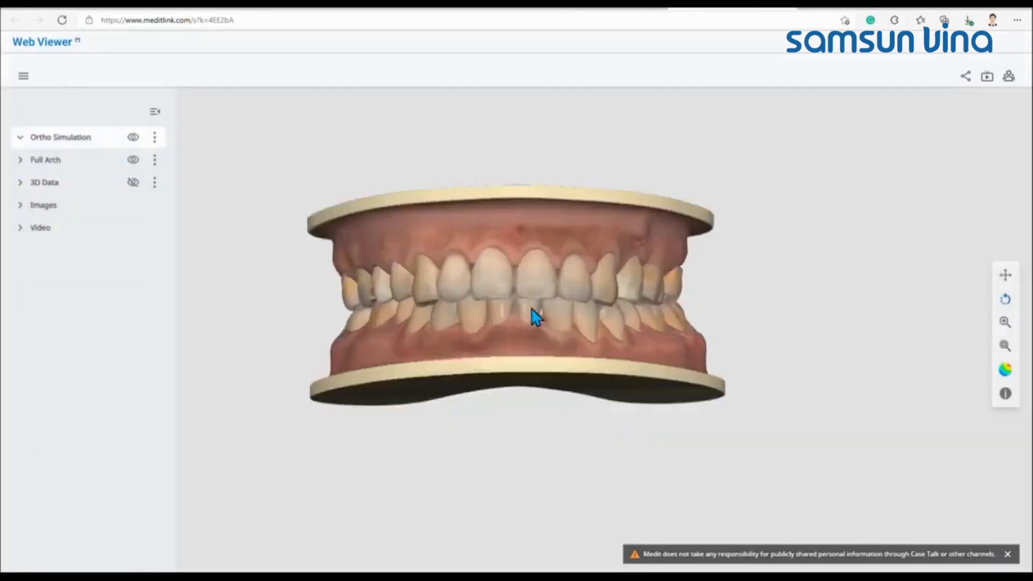
pyautogui.moveTo(534, 315); pyautogui.dragTo(519, 341)
pyautogui.click(21, 228)
pyautogui.click(20, 160)
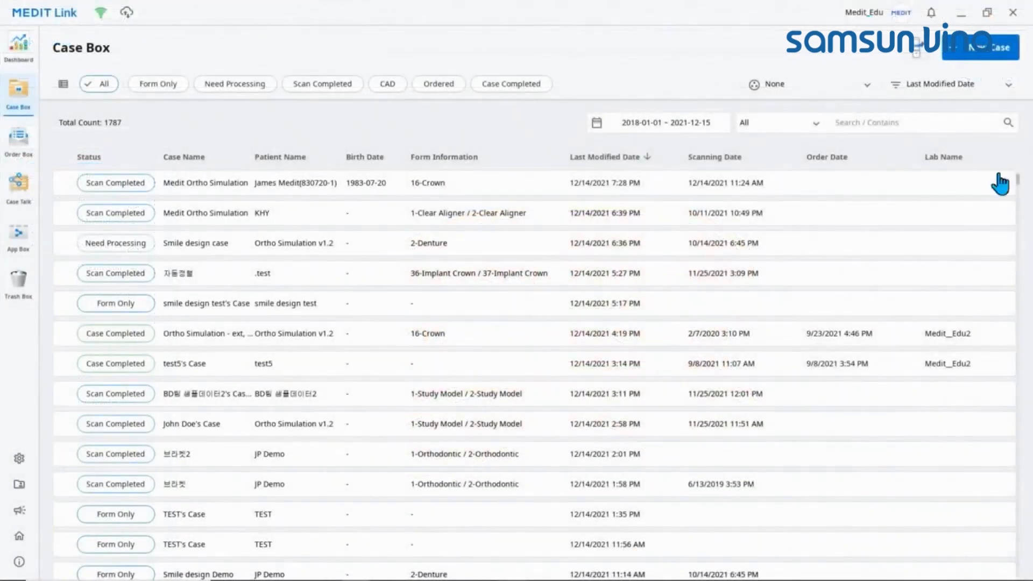
# Step: Back in Medit Link, register a new case with "3rd party scan data" as the patient name
pyautogui.click(971, 53)
pyautogui.write('3rd part')
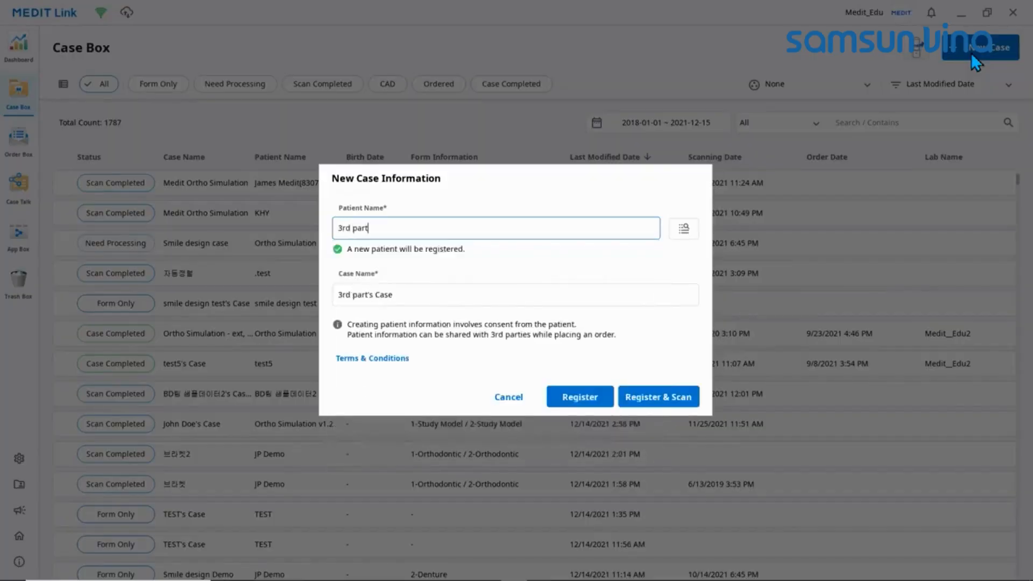
pyautogui.write('y scan data')
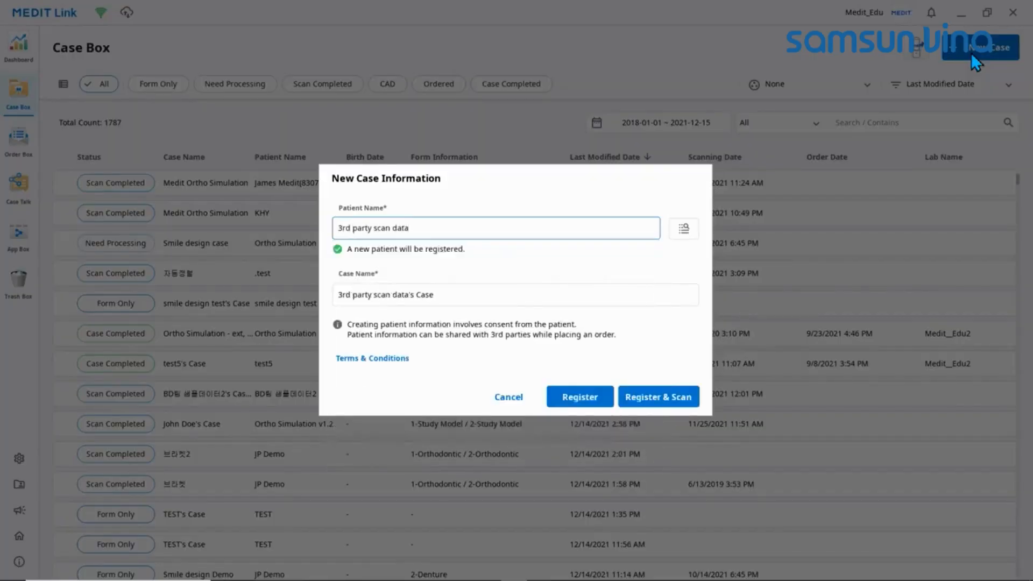
pyautogui.click(662, 397)
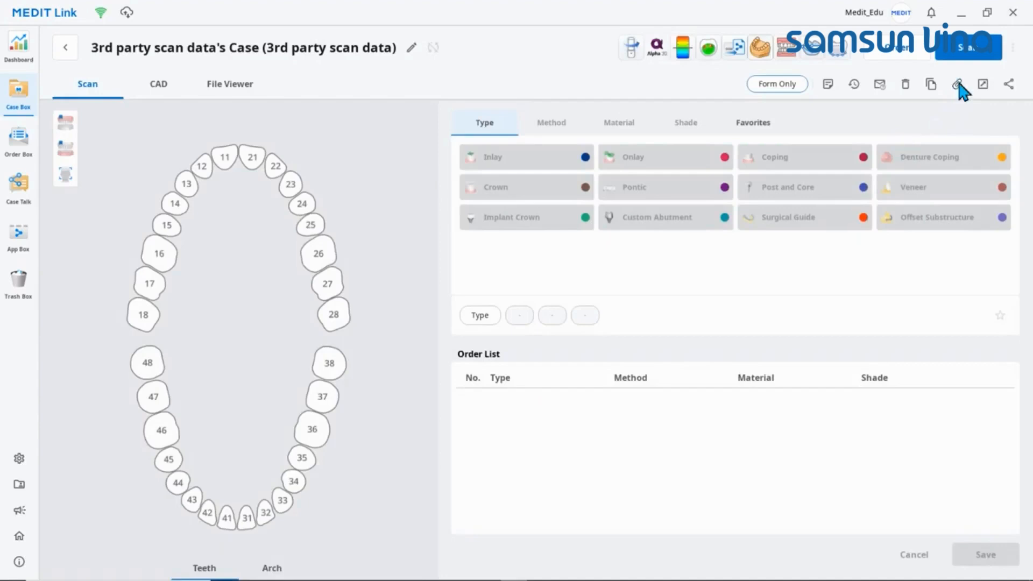
# Step: Attach Raw Preparation scan.dcm from the Upper folder and Raw Antagonist scan.dcm from the Lower folder to the case
pyautogui.click(957, 86)
pyautogui.click(182, 79)
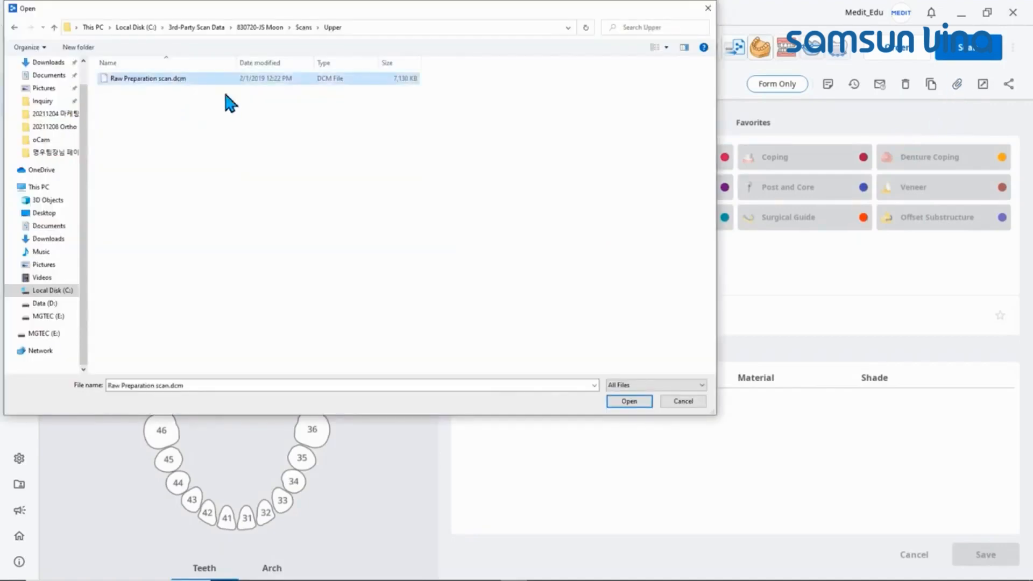
pyautogui.click(620, 401)
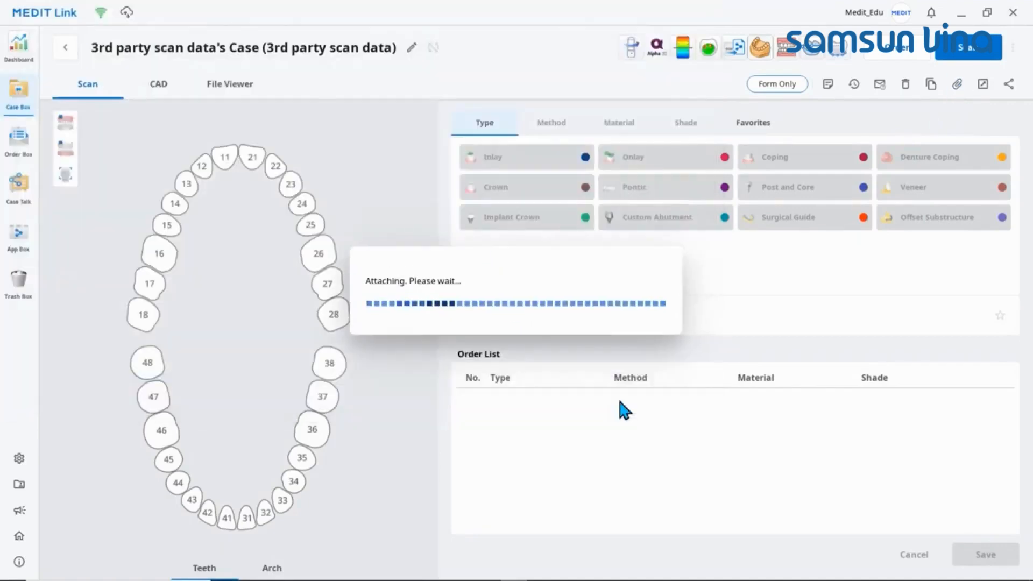
pyautogui.click(957, 85)
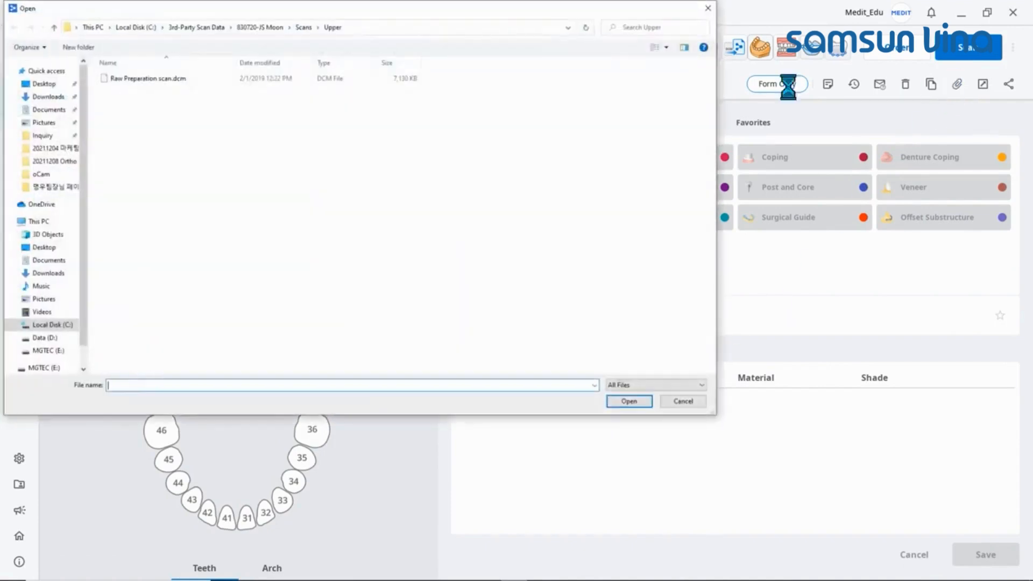
pyautogui.click(302, 27)
pyautogui.doubleClick(211, 76)
pyautogui.click(193, 78)
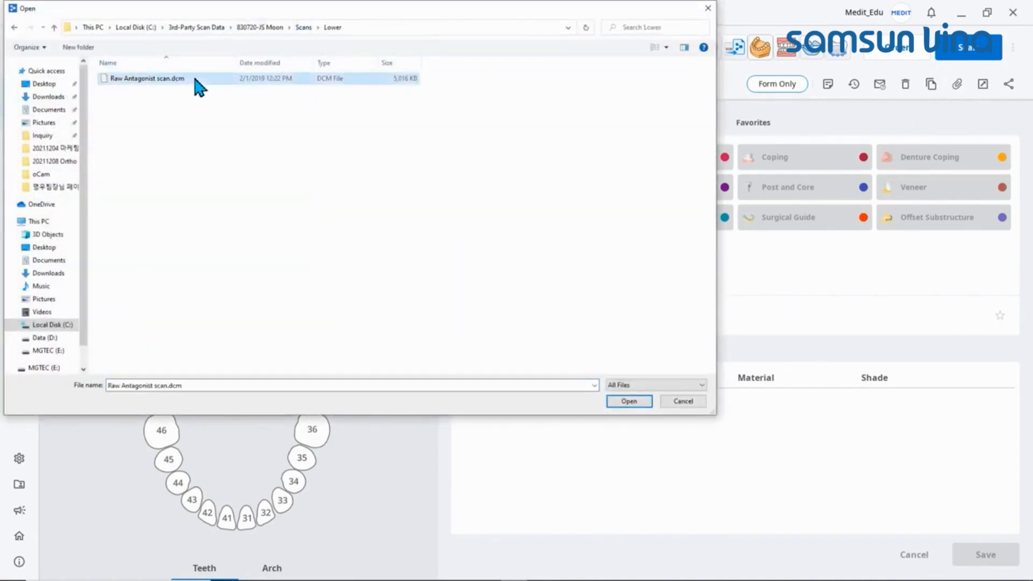
pyautogui.click(629, 401)
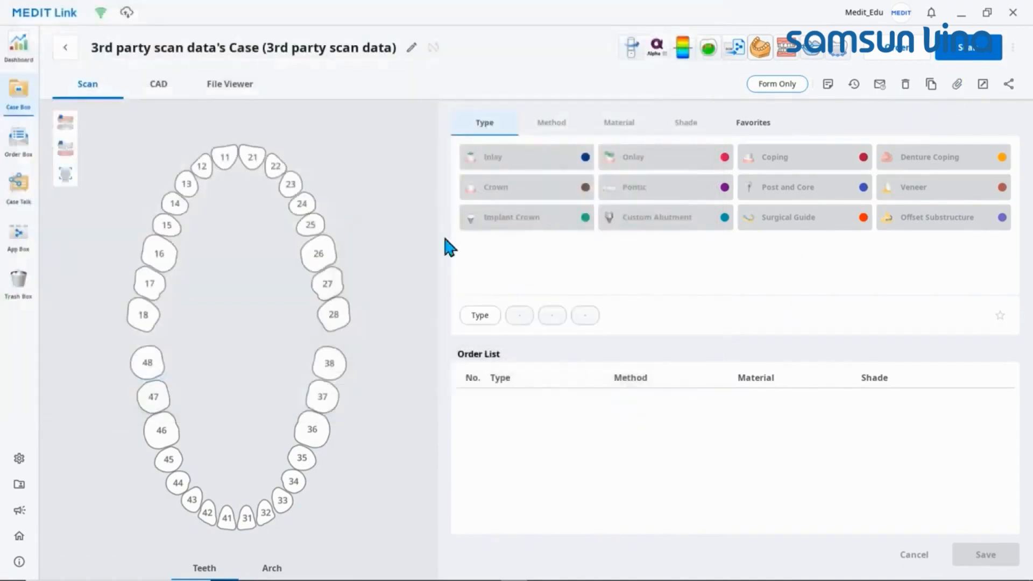
# Step: View the attached upper and lower scans as 3D models in the File Viewer
pyautogui.click(249, 92)
pyautogui.moveTo(693, 252)
pyautogui.mouseDown(button='right')
pyautogui.moveTo(564, 293)
pyautogui.moveTo(799, 249)
pyautogui.moveTo(687, 250)
pyautogui.mouseUp(button='right')
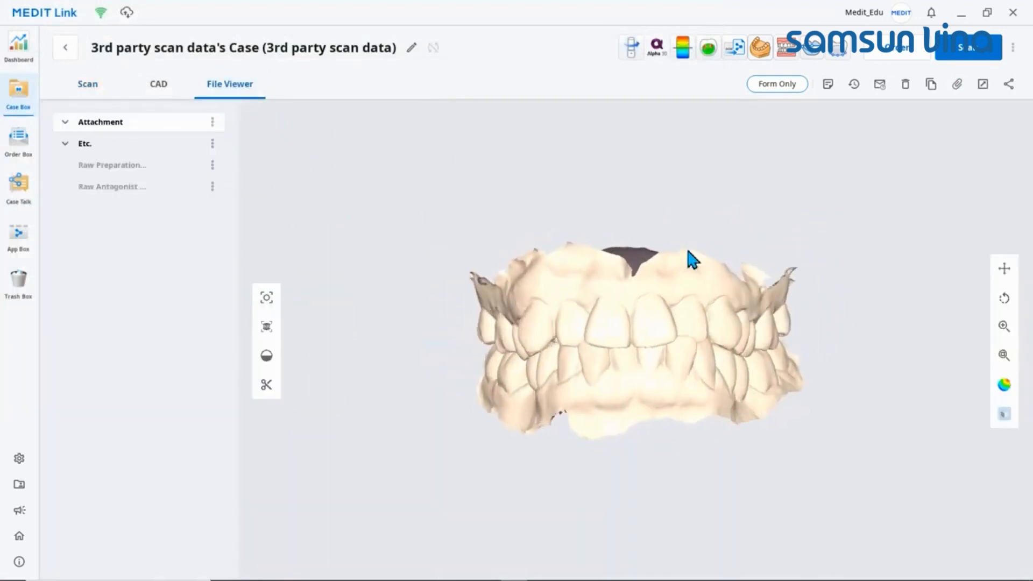
pyautogui.click(737, 52)
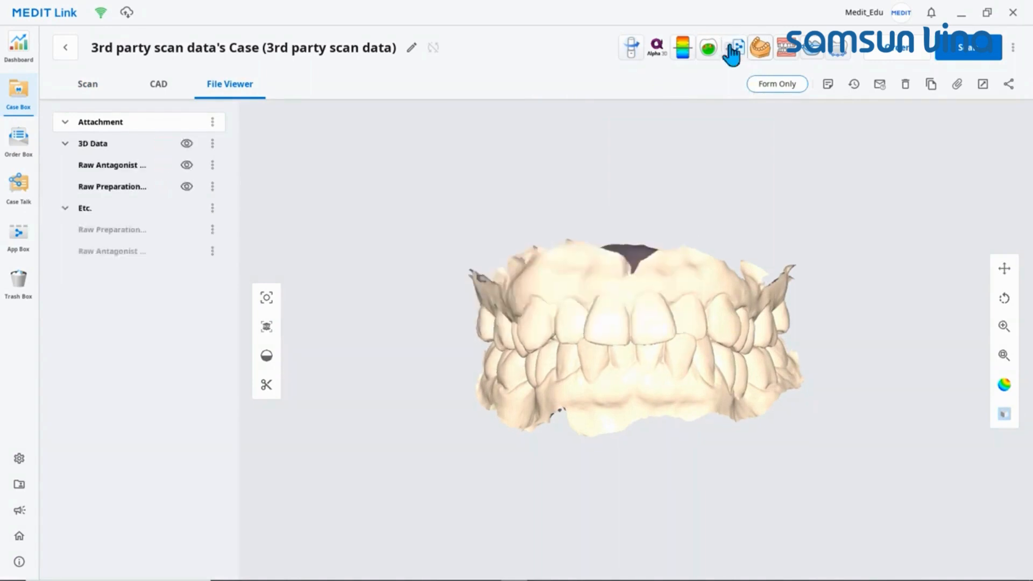
# Step: Launch Ortho Simulation for the case, assigning Raw Preparation scan to the maxilla and Raw Antagonist scan to the mandible
pyautogui.click(790, 49)
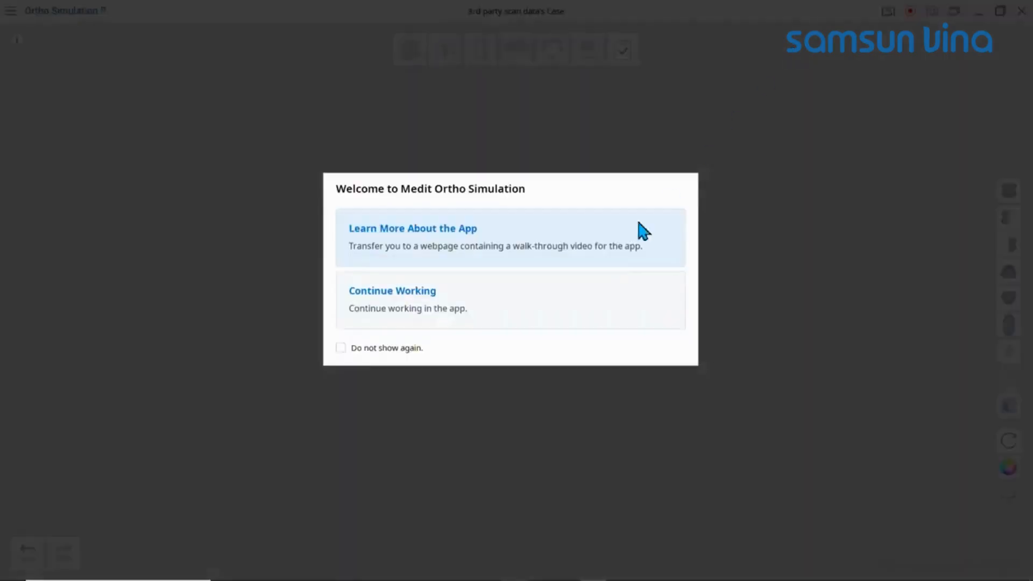
pyautogui.click(569, 293)
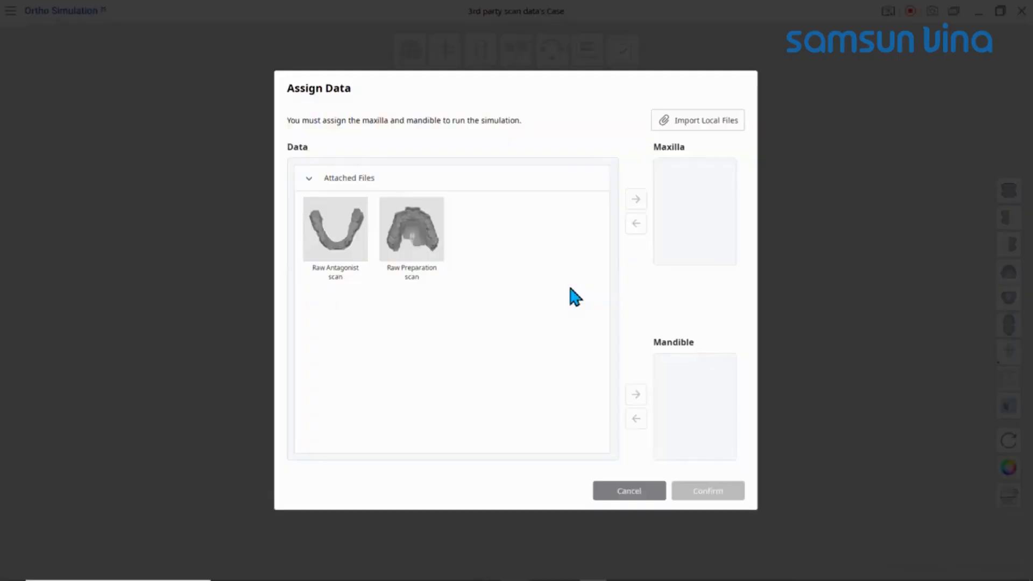
pyautogui.moveTo(412, 228); pyautogui.dragTo(694, 207)
pyautogui.moveTo(337, 255); pyautogui.dragTo(671, 375)
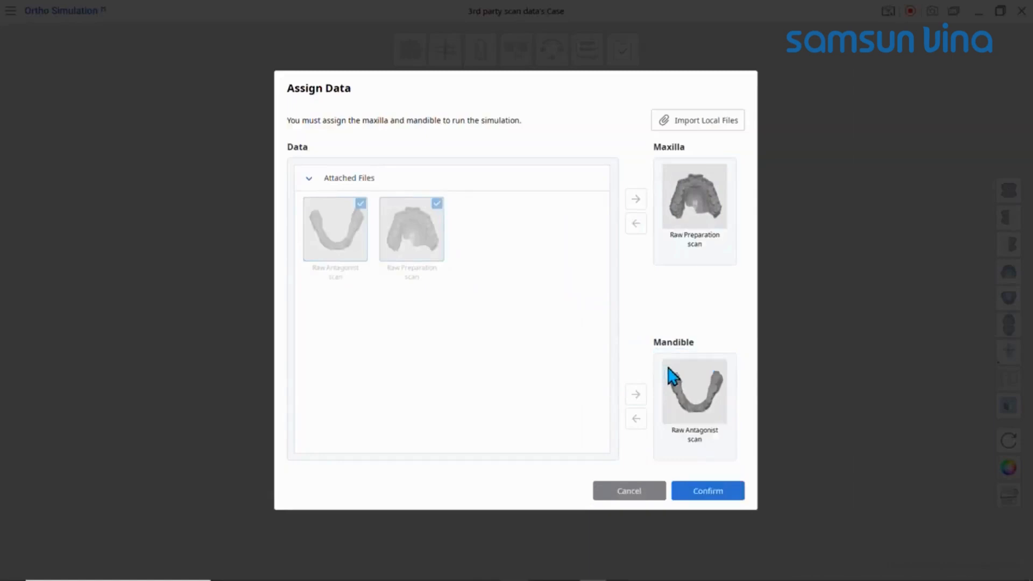
pyautogui.click(735, 504)
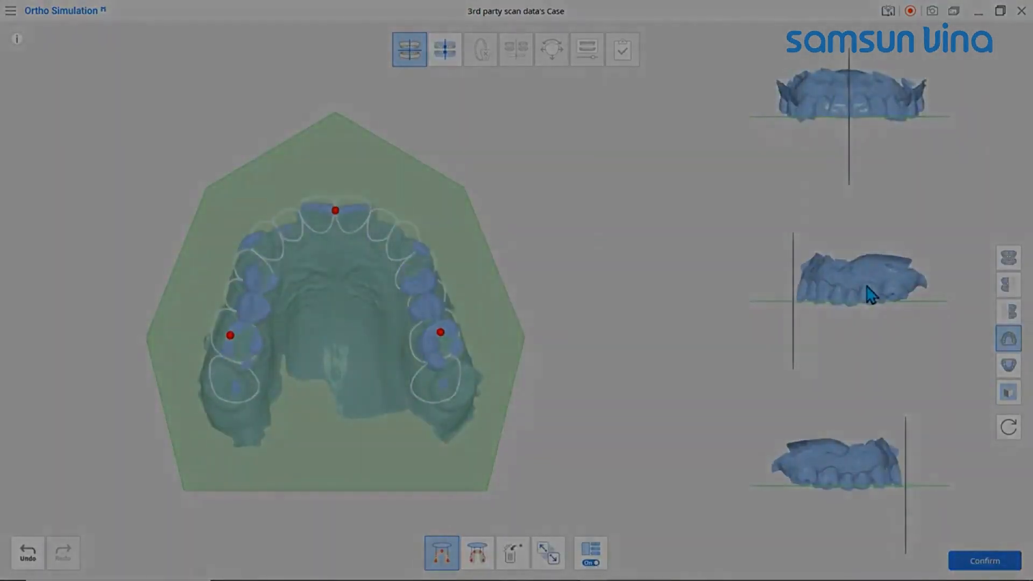
pyautogui.click(447, 52)
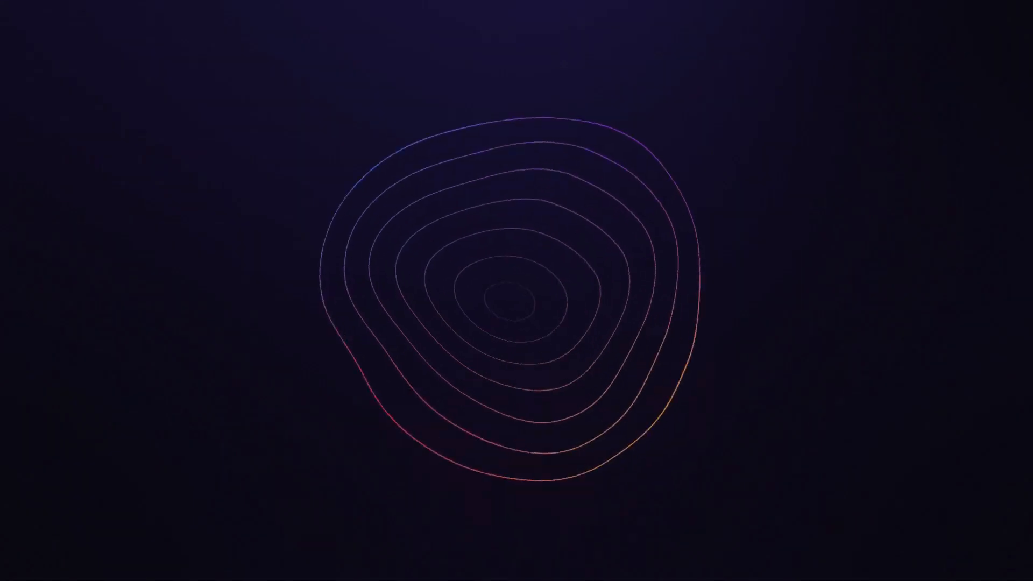